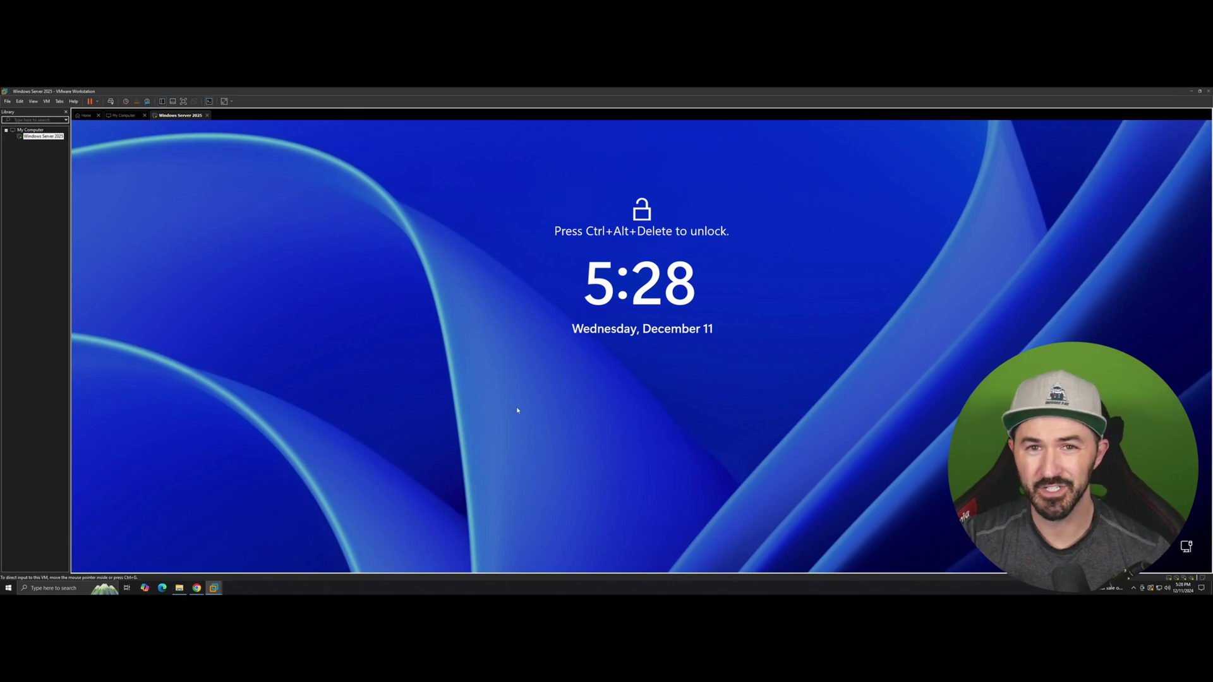
Switch to Chrome and review the GNS3 VM downloads, especially the VMware Workstation and Fusion version, before returning to VMware Workstation
left_click(198, 587)
scroll(402, 375, "up", 1)
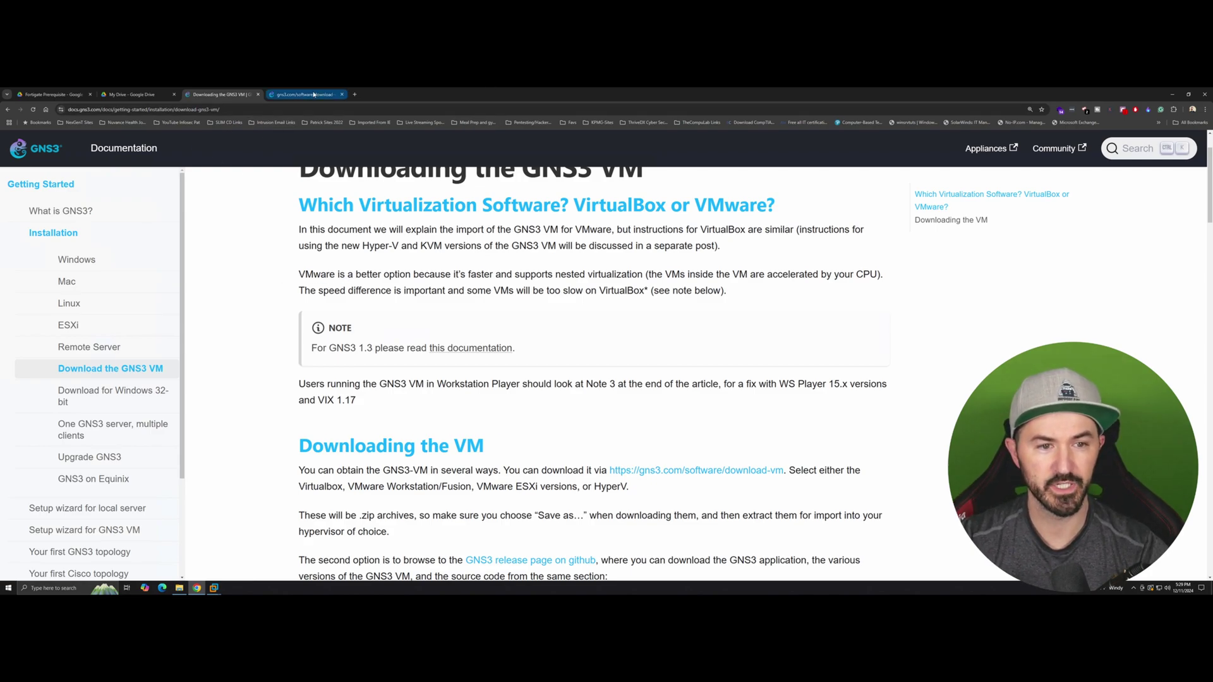
left_click(314, 94)
scroll(280, 271, "down", 2)
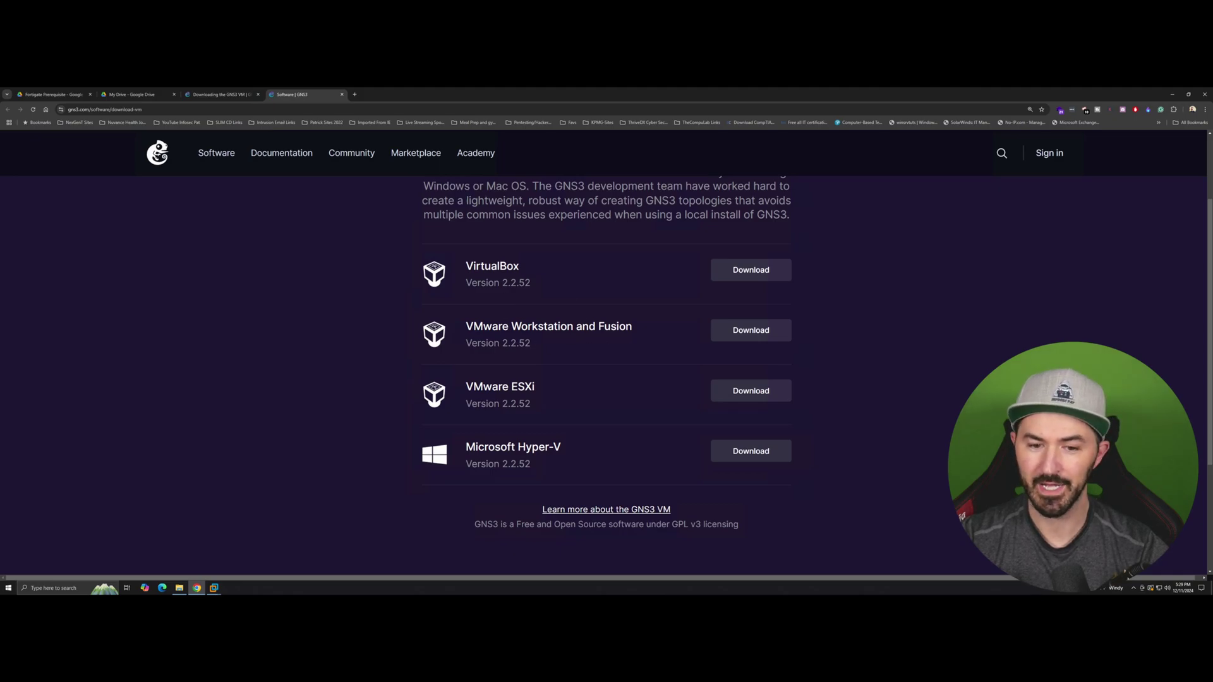
left_click_drag(521, 326, 573, 326)
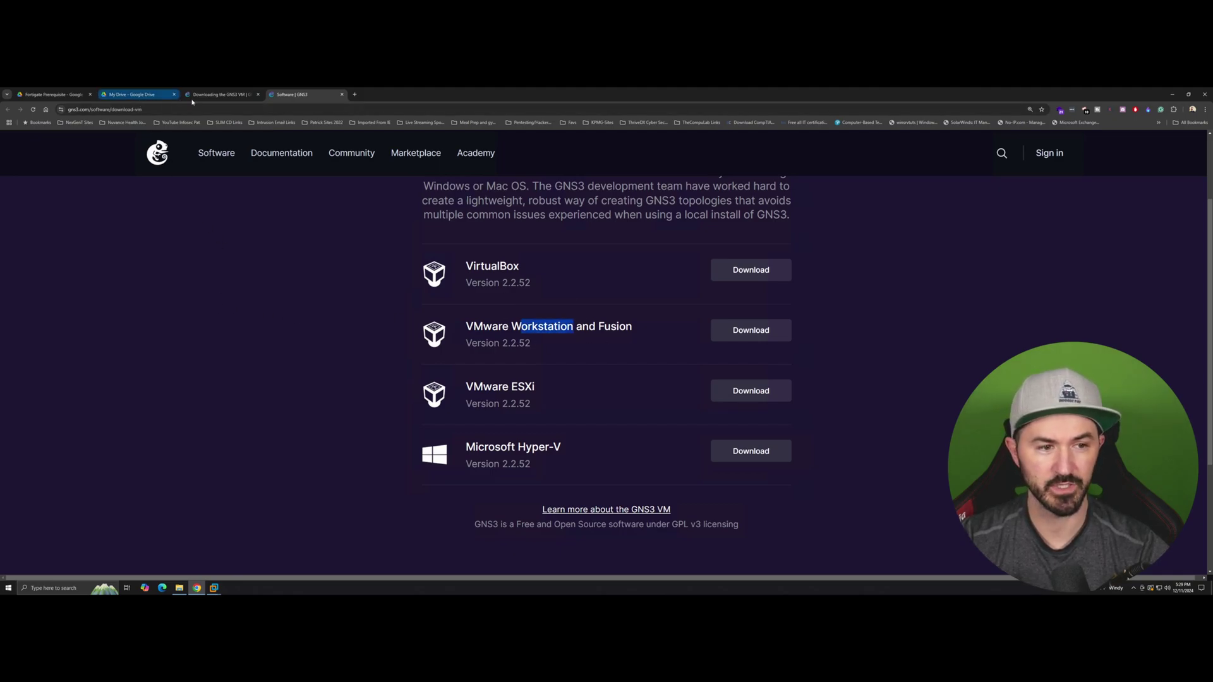
left_click(1170, 96)
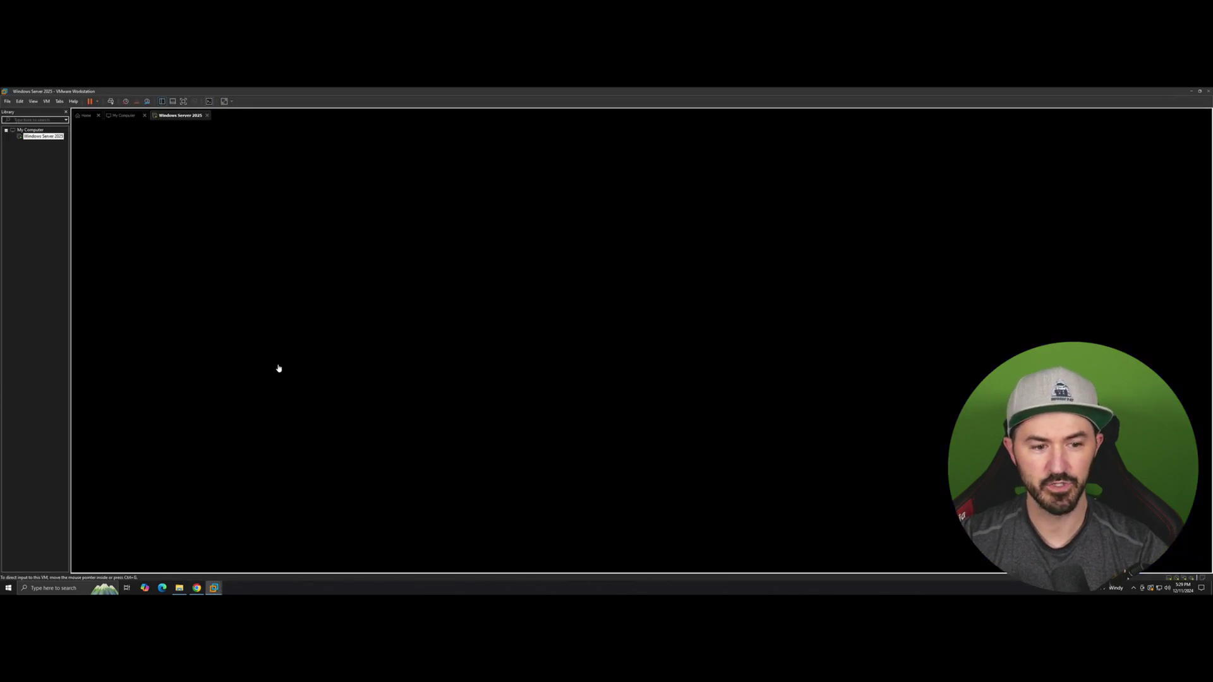
left_click(601, 358)
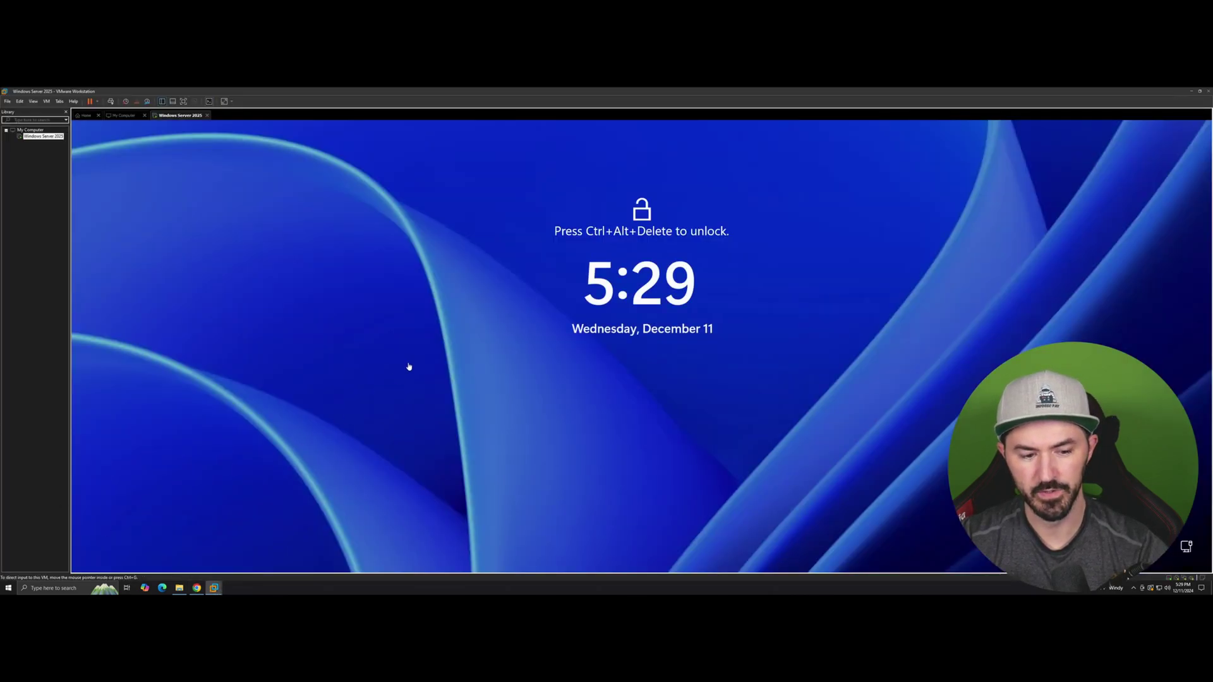
Open the GNS3 VM package from the GNS3.VM.VMware.Workstation.2.2.35.1 folder in File Explorer with VMware Workstation
left_click(179, 588)
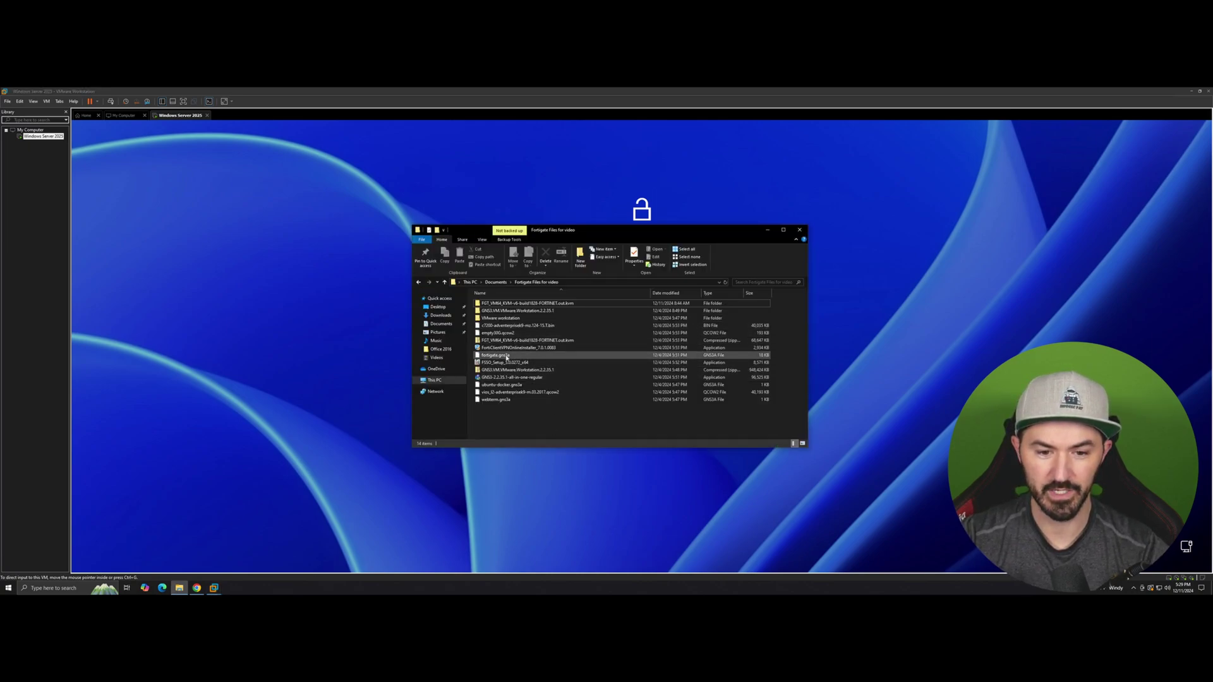
double_click(506, 311)
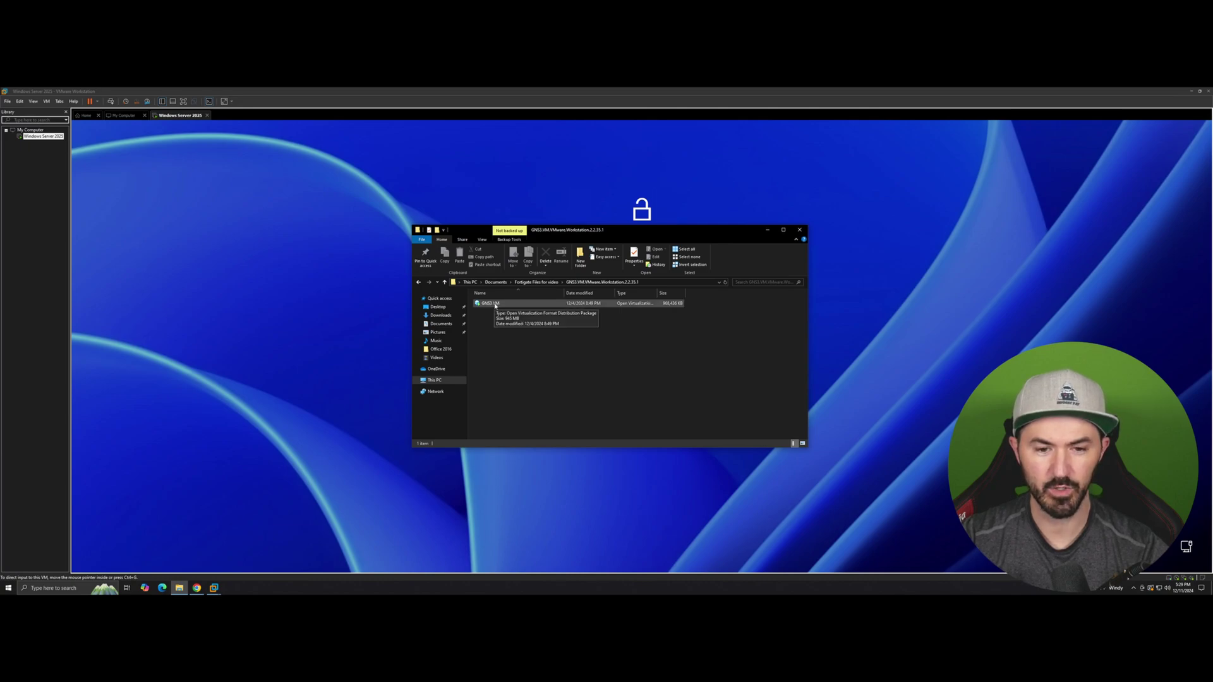
double_click(495, 304)
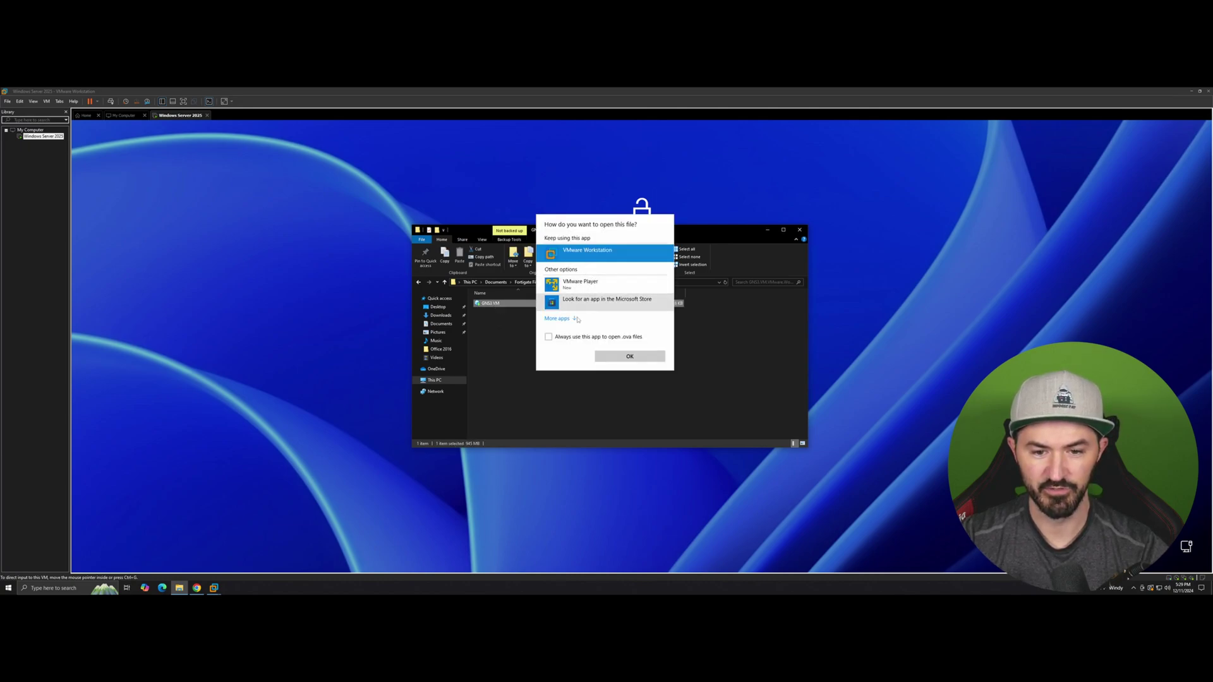
left_click(611, 357)
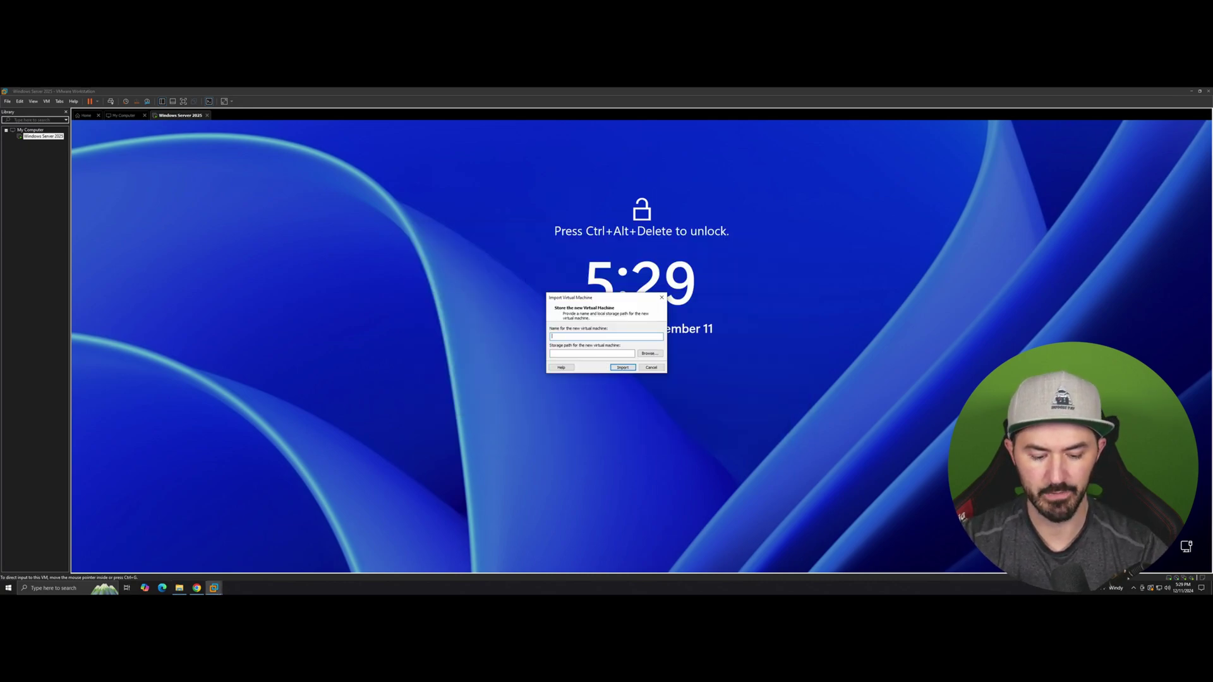
Name the new virtual machine GNS3-VM and import it to the default storage path
type("GN")
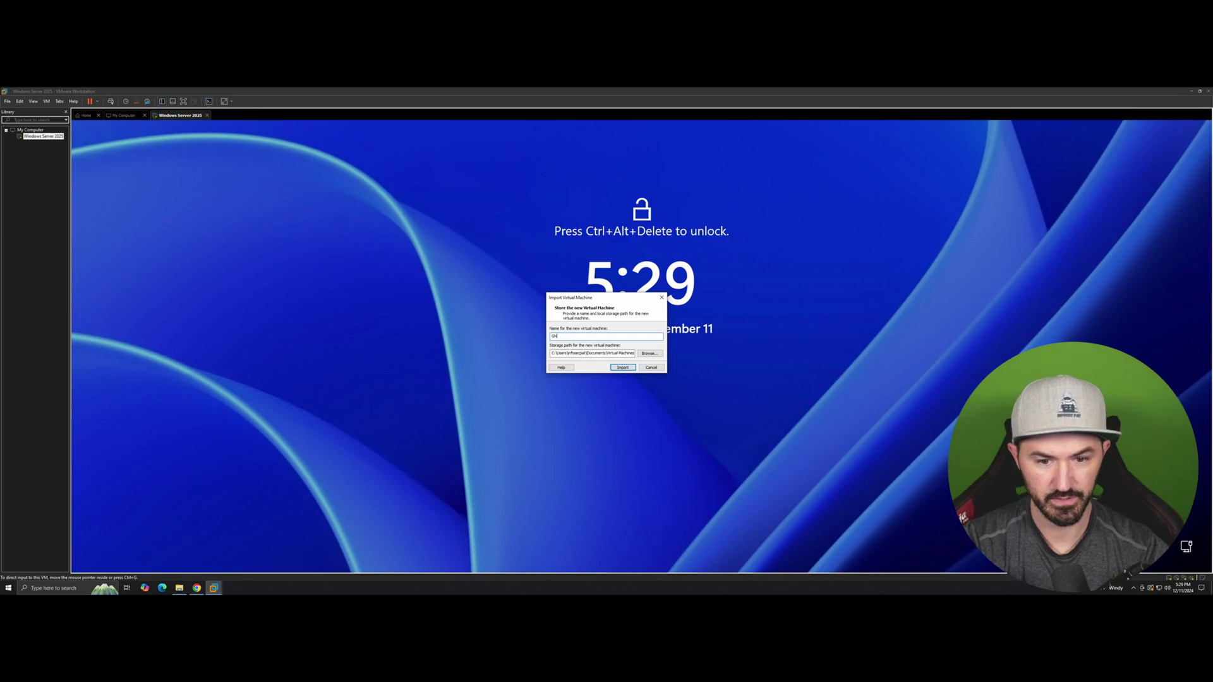
type("S3")
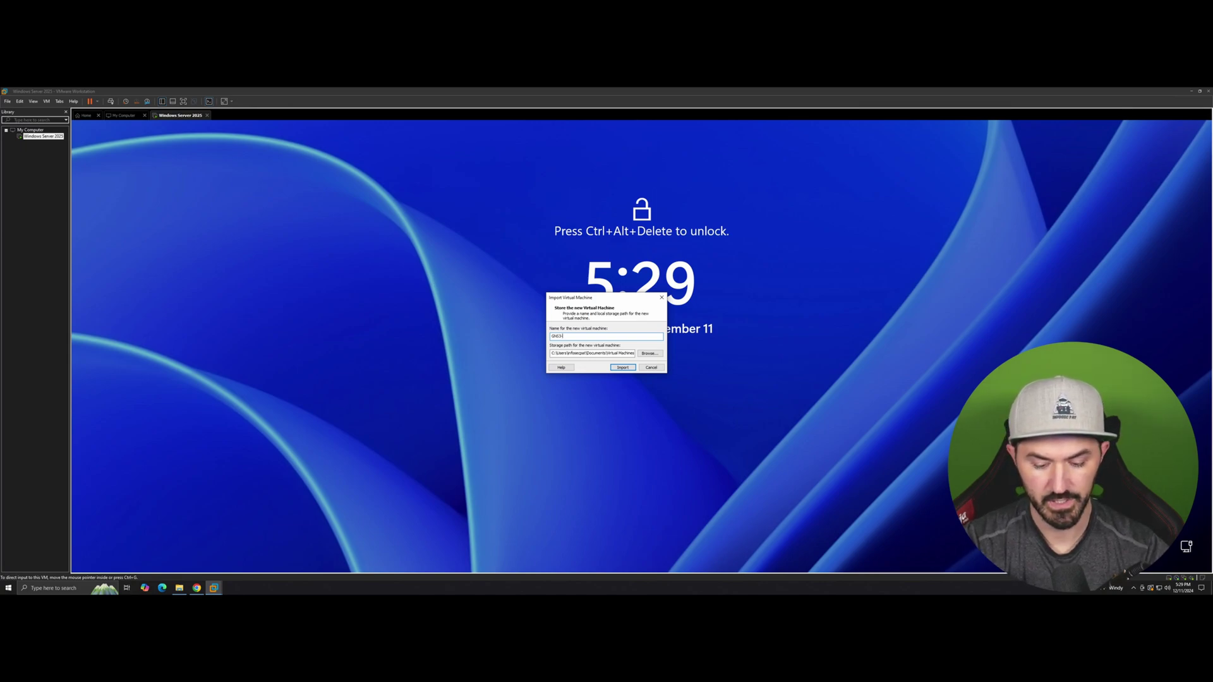
type("-VM")
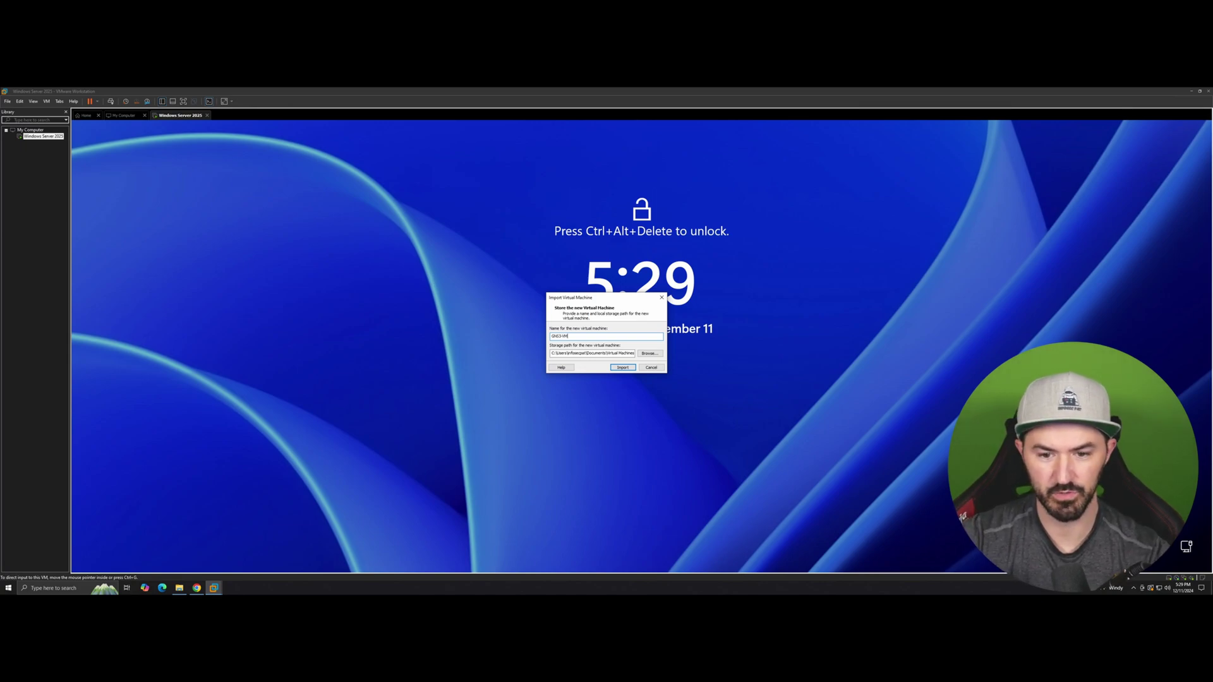
left_click(622, 367)
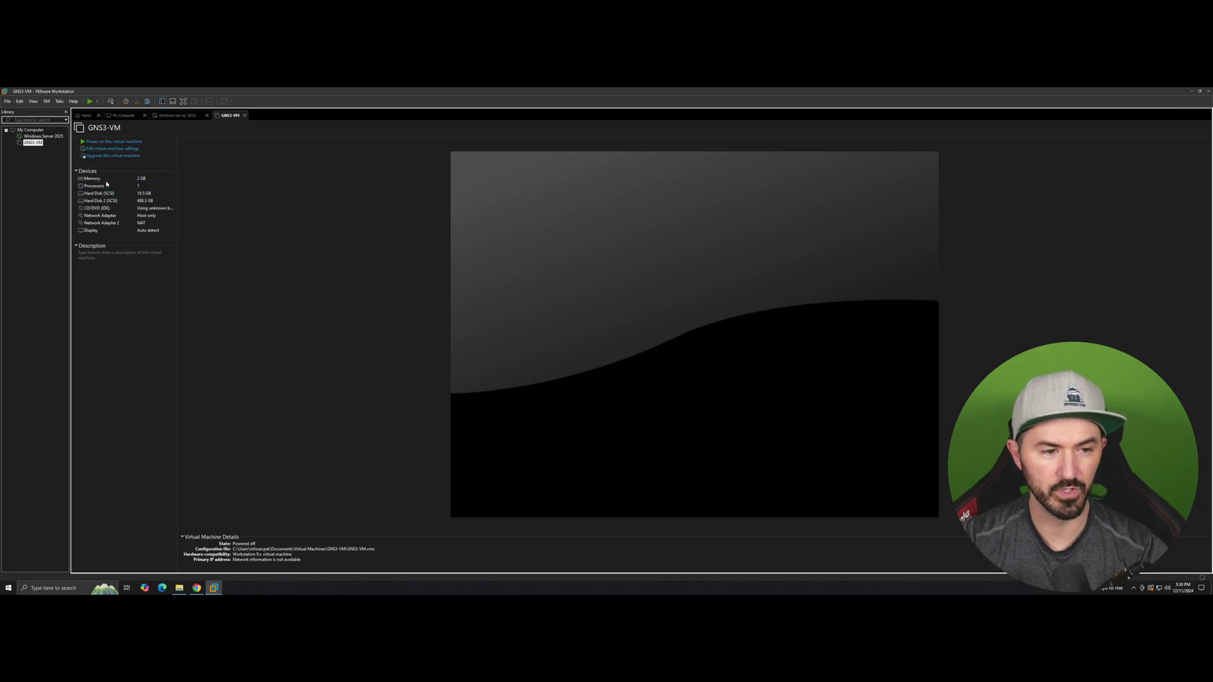
Set the GNS3-VM's memory to 32 GB and its processors to 2 with 2 cores each
left_click(102, 149)
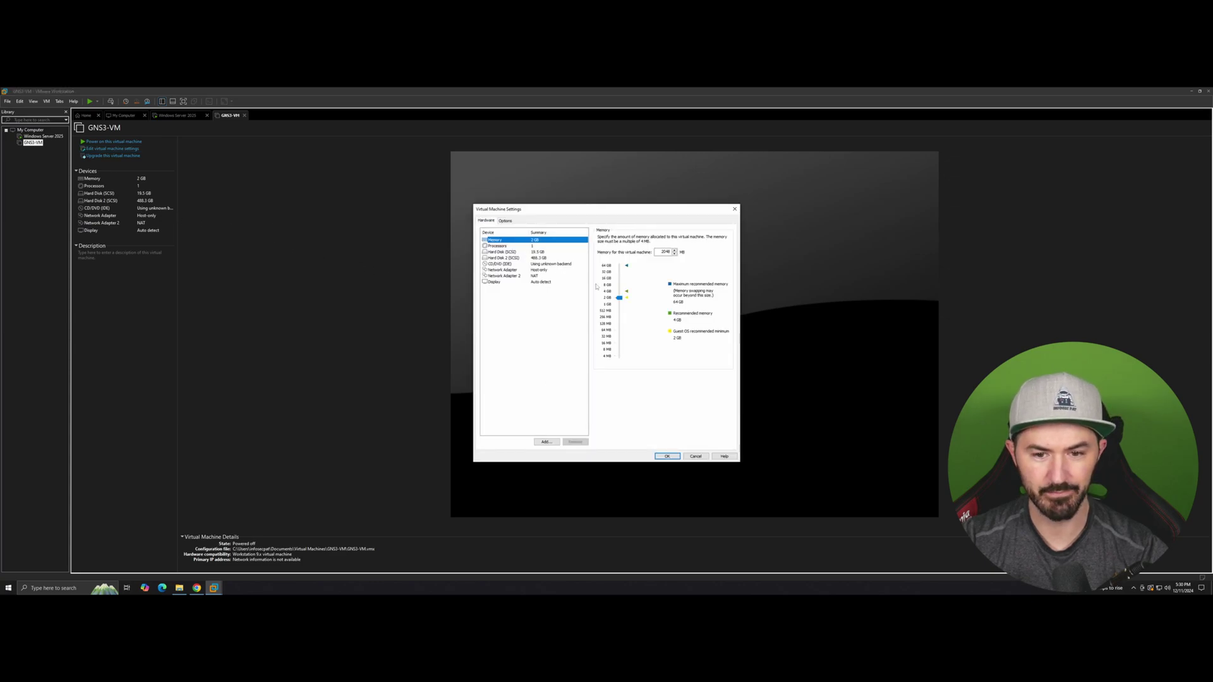
left_click(607, 273)
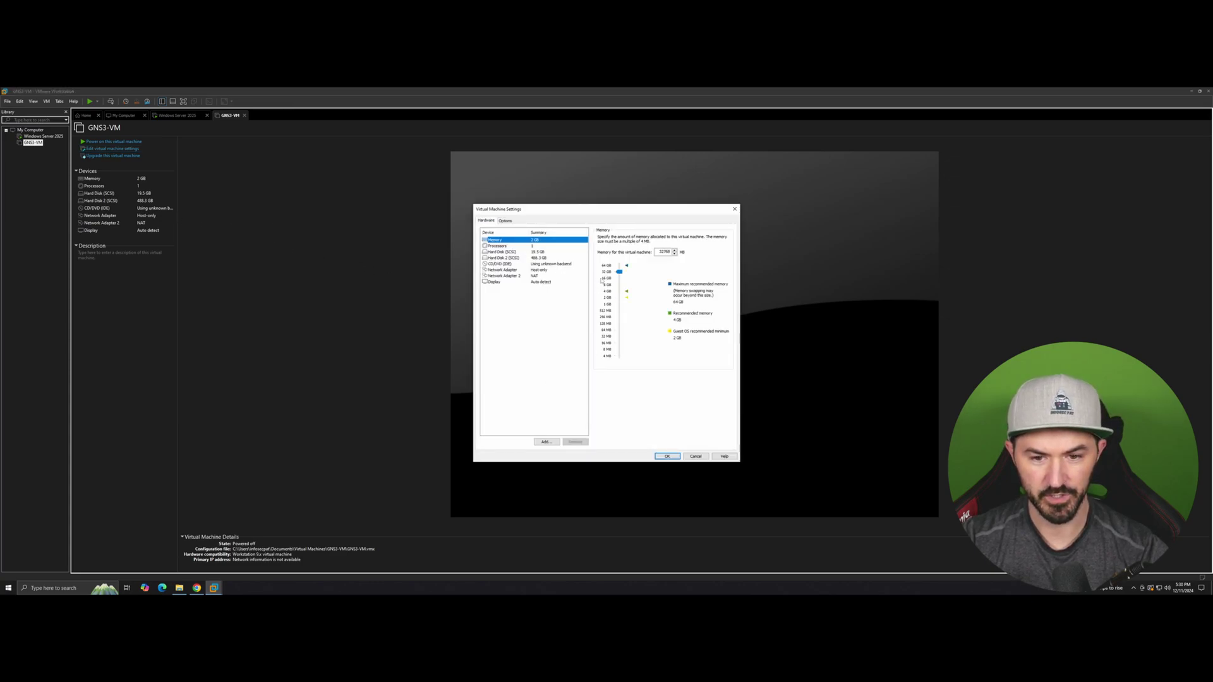
left_click(499, 245)
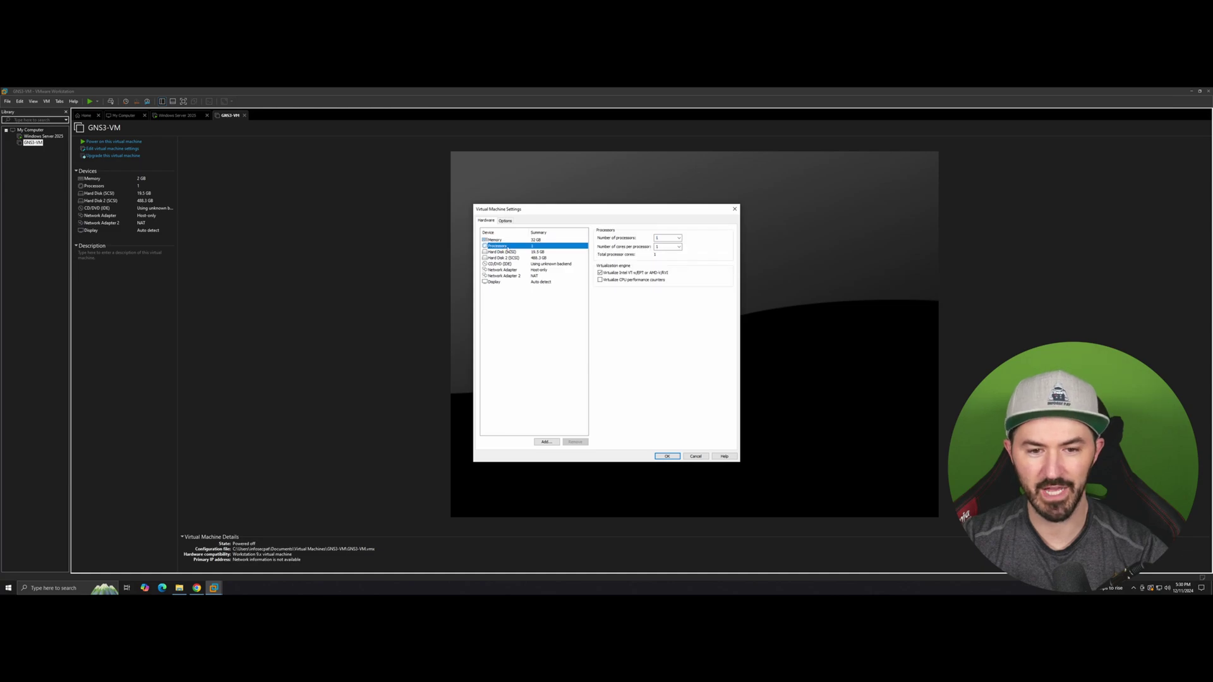
left_click(667, 237)
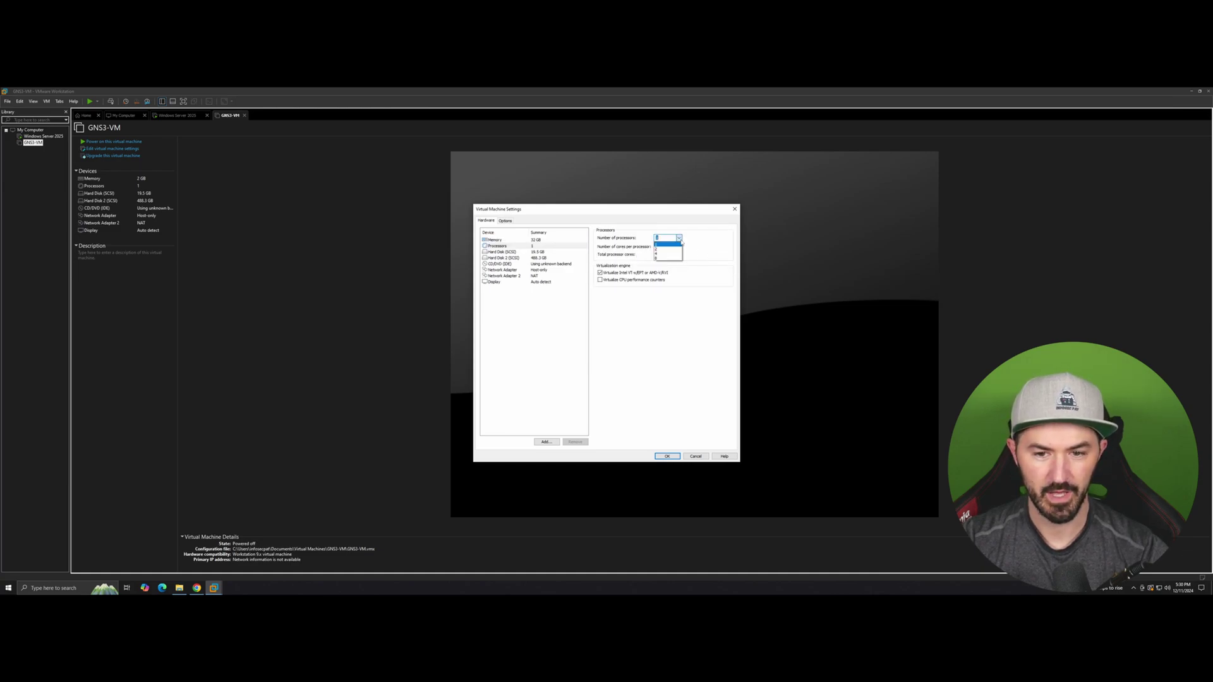
left_click(668, 249)
left_click(668, 247)
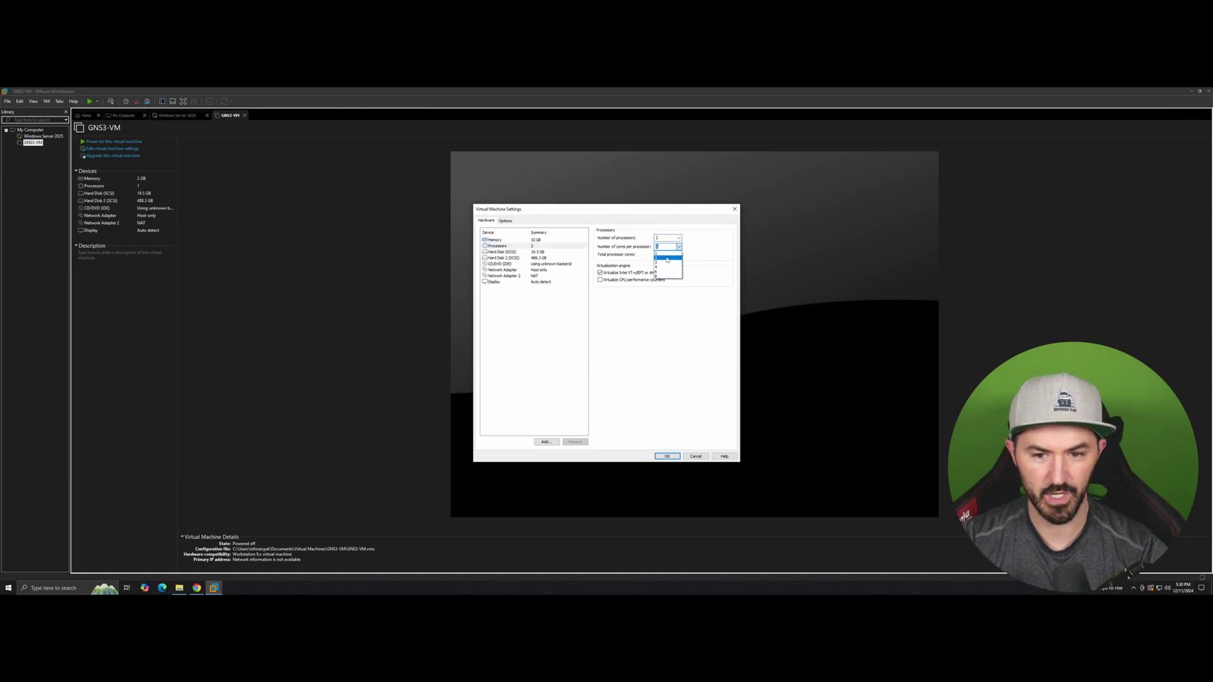
left_click(667, 259)
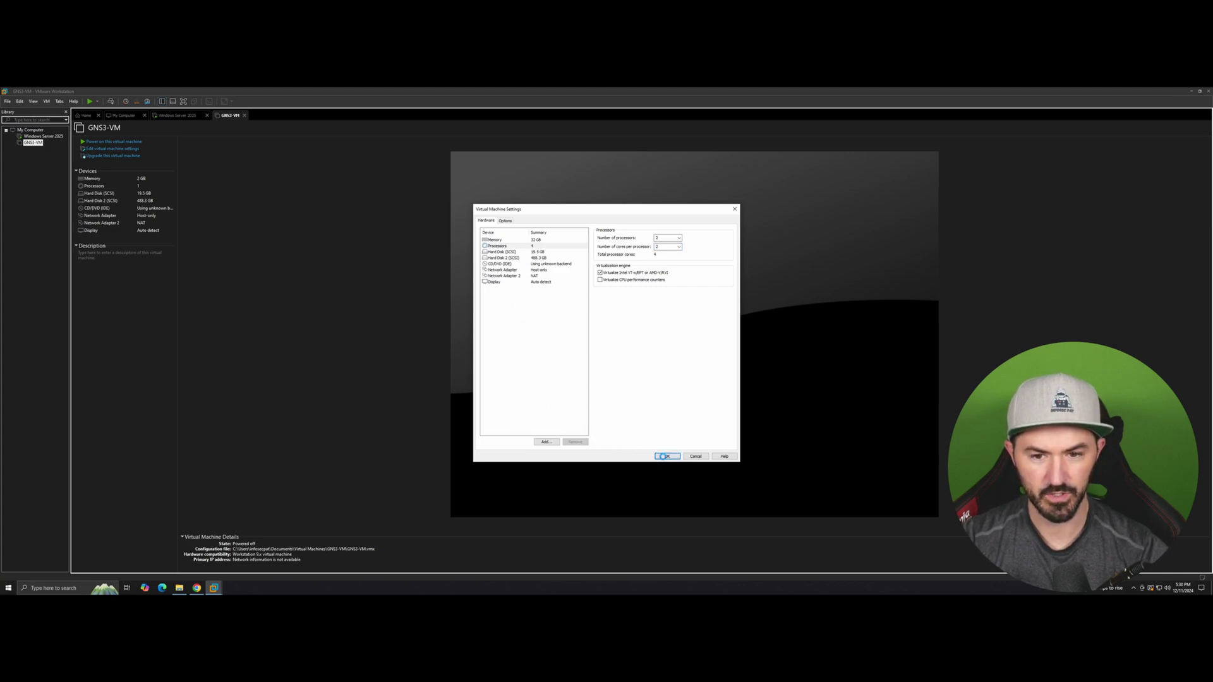
left_click(668, 456)
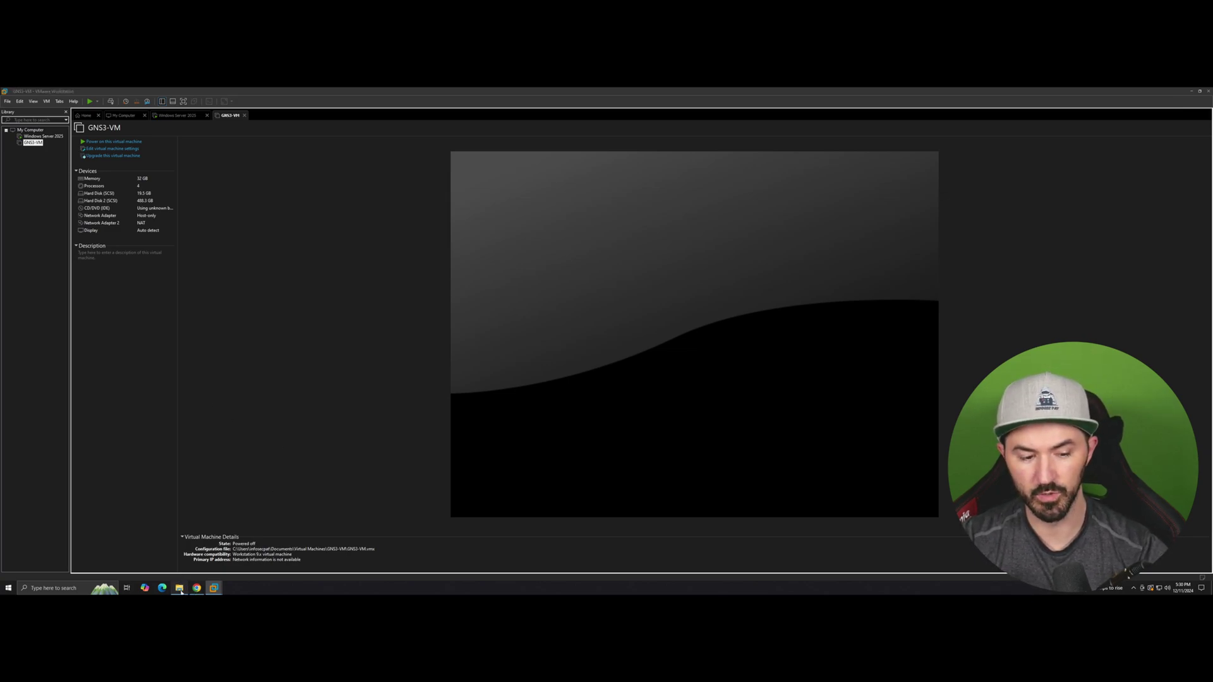
Run the GNS3-2.2.35.1-all-in-one-regular installer from the Fortigate Files for video folder, accepting the license and default Start Menu folder
left_click(179, 588)
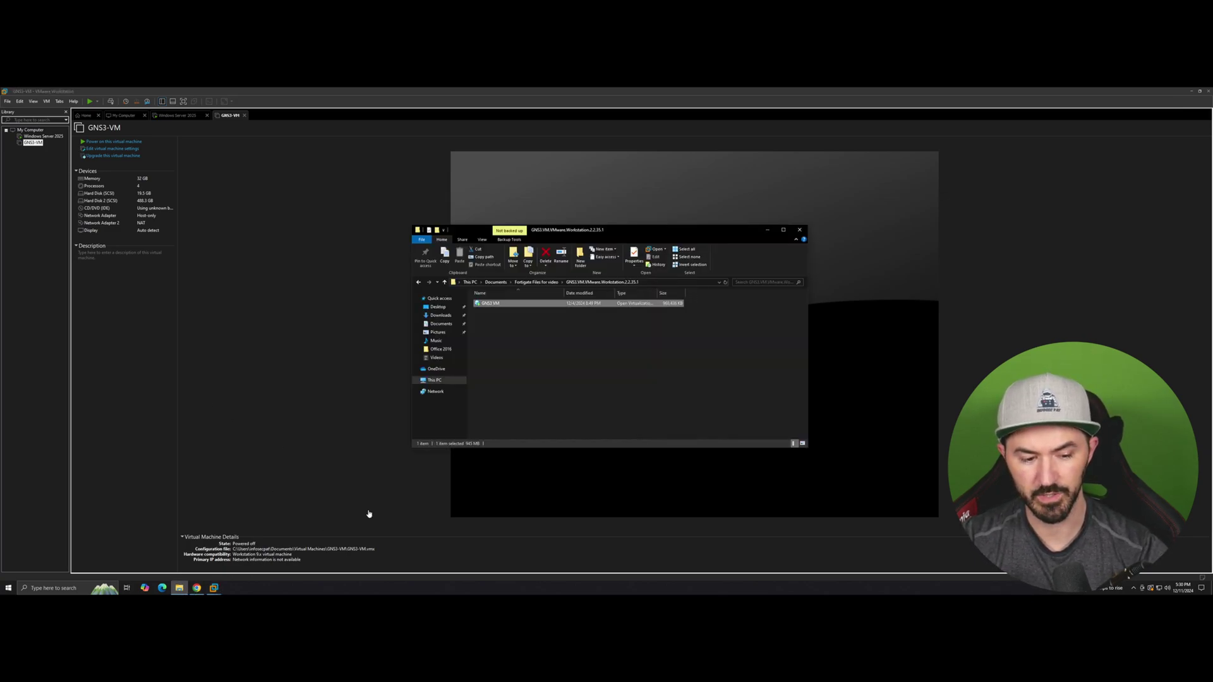
left_click(536, 282)
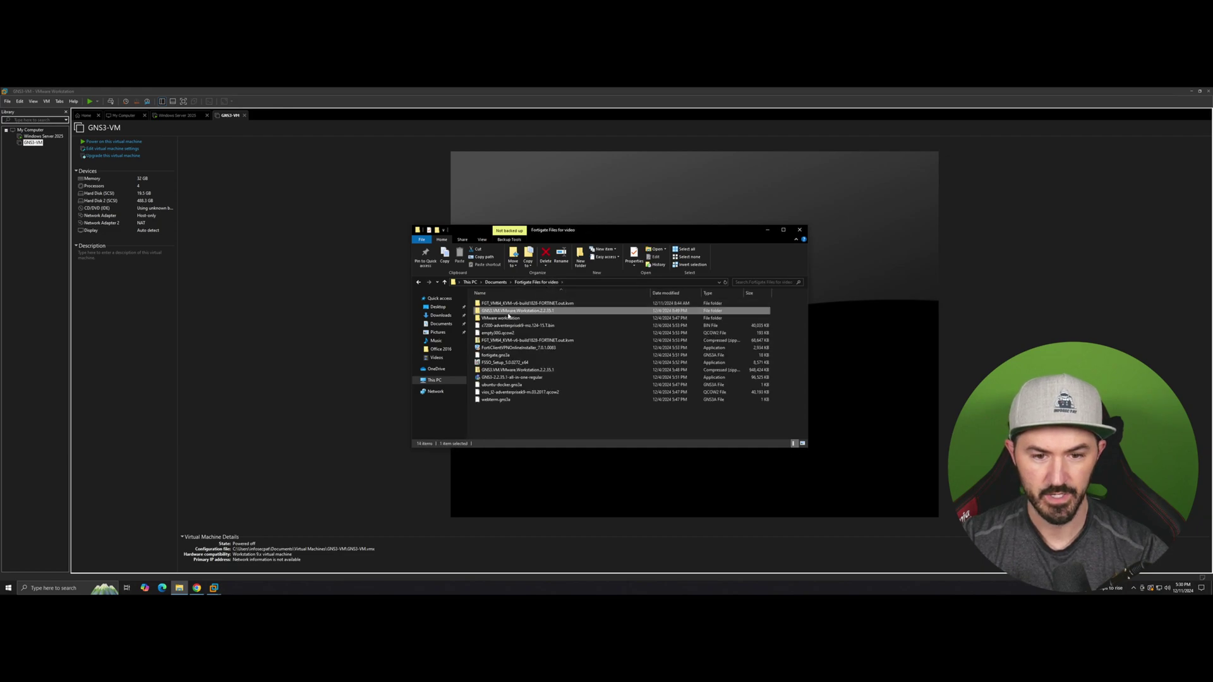
double_click(498, 379)
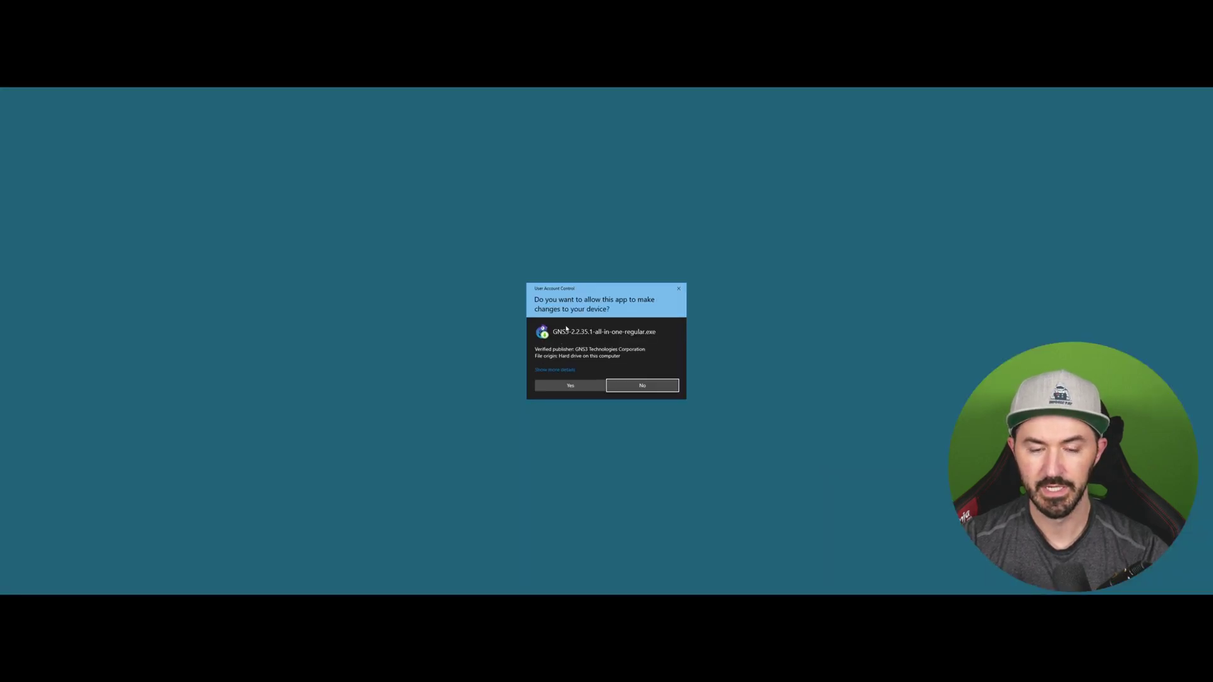
left_click(569, 386)
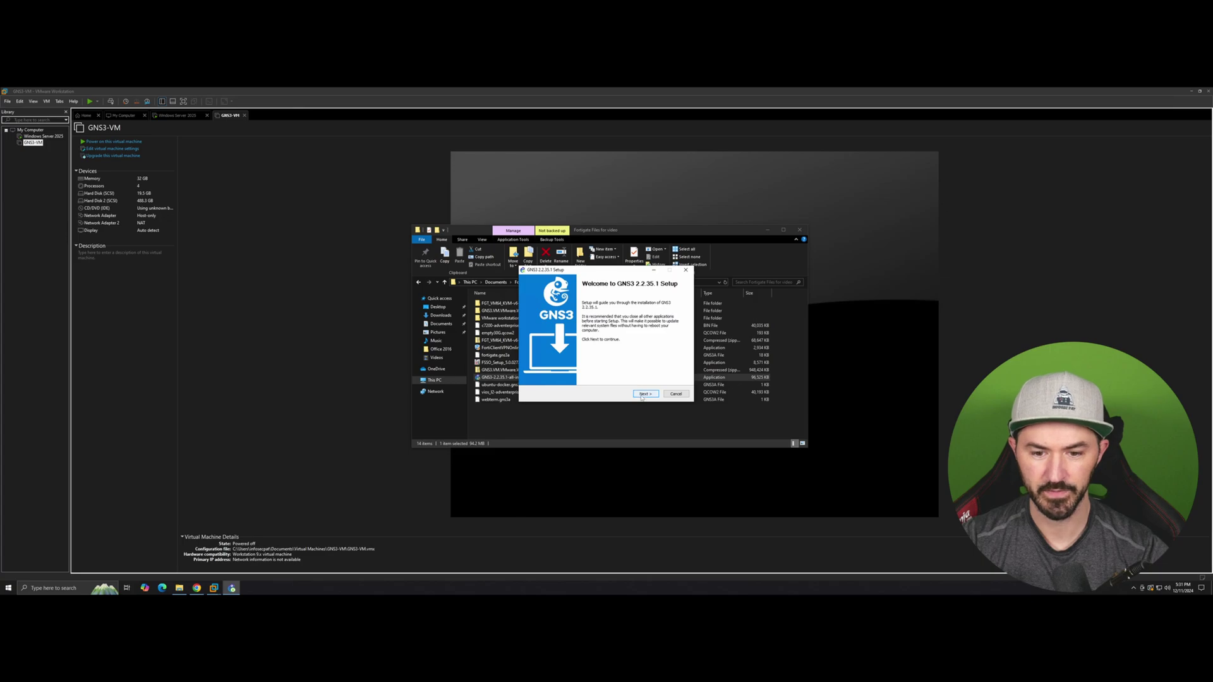
left_click(644, 395)
left_click(645, 395)
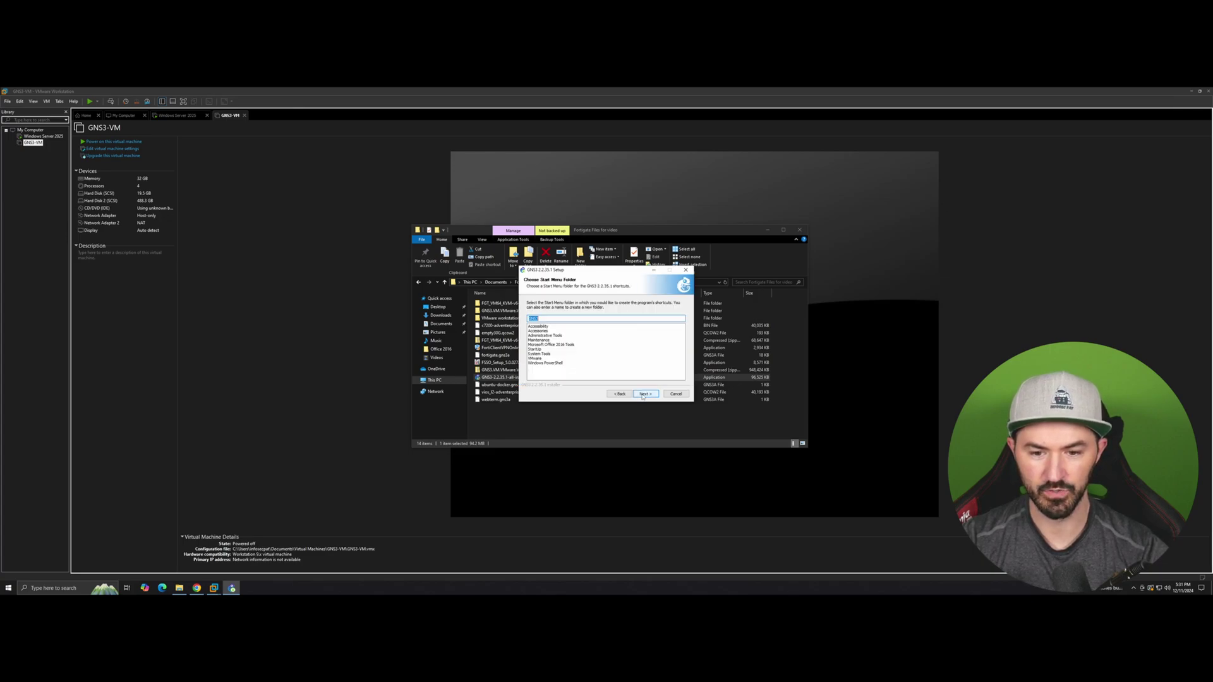
left_click(643, 394)
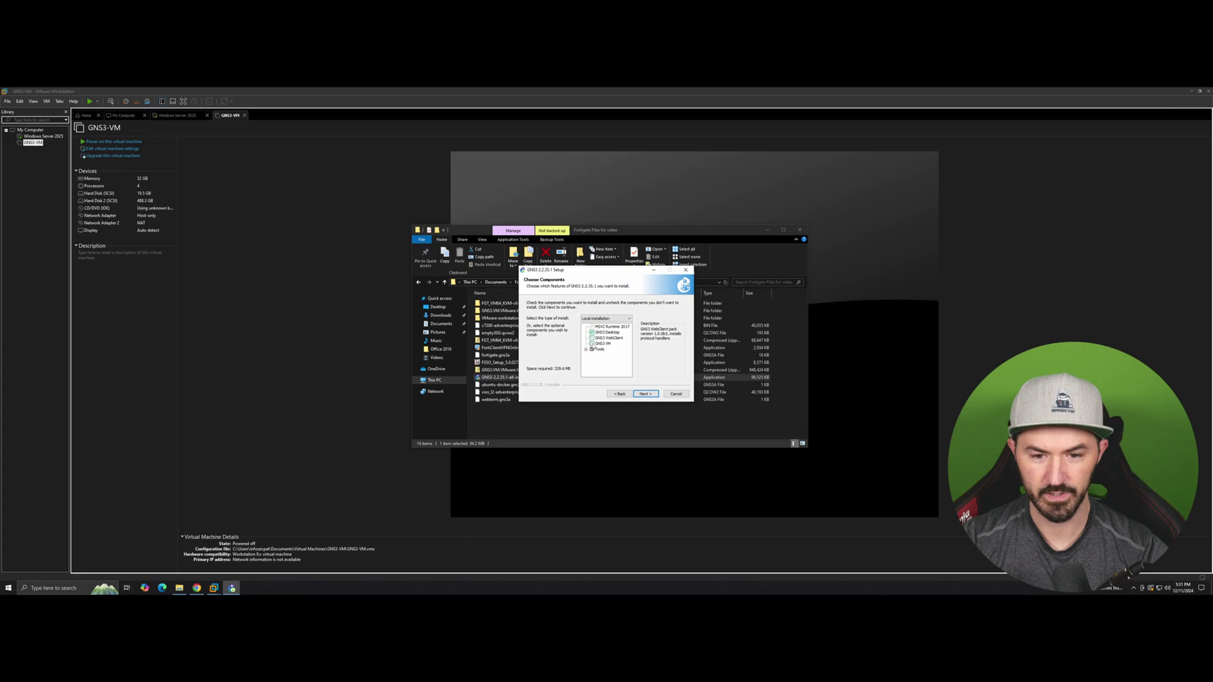
Add the GNS3 VM and GNS3 WebClient components, then install to the default location with VMware Workstation as the VM type
left_click(592, 343)
left_click(592, 338)
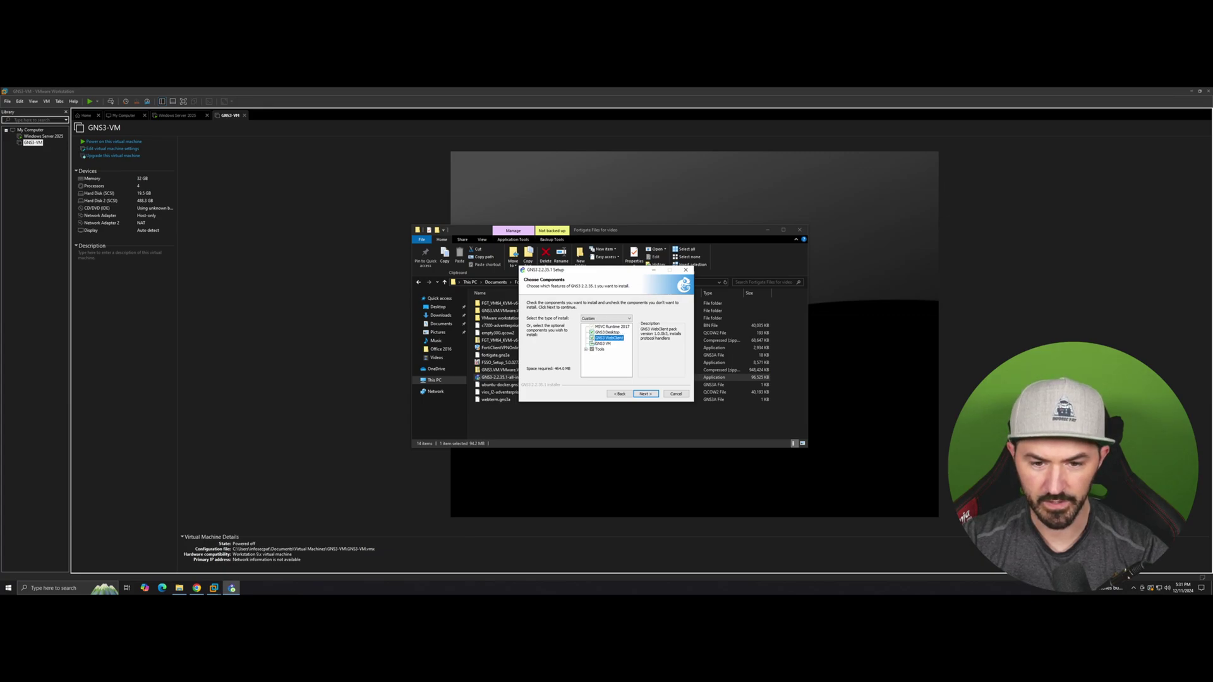
left_click(643, 394)
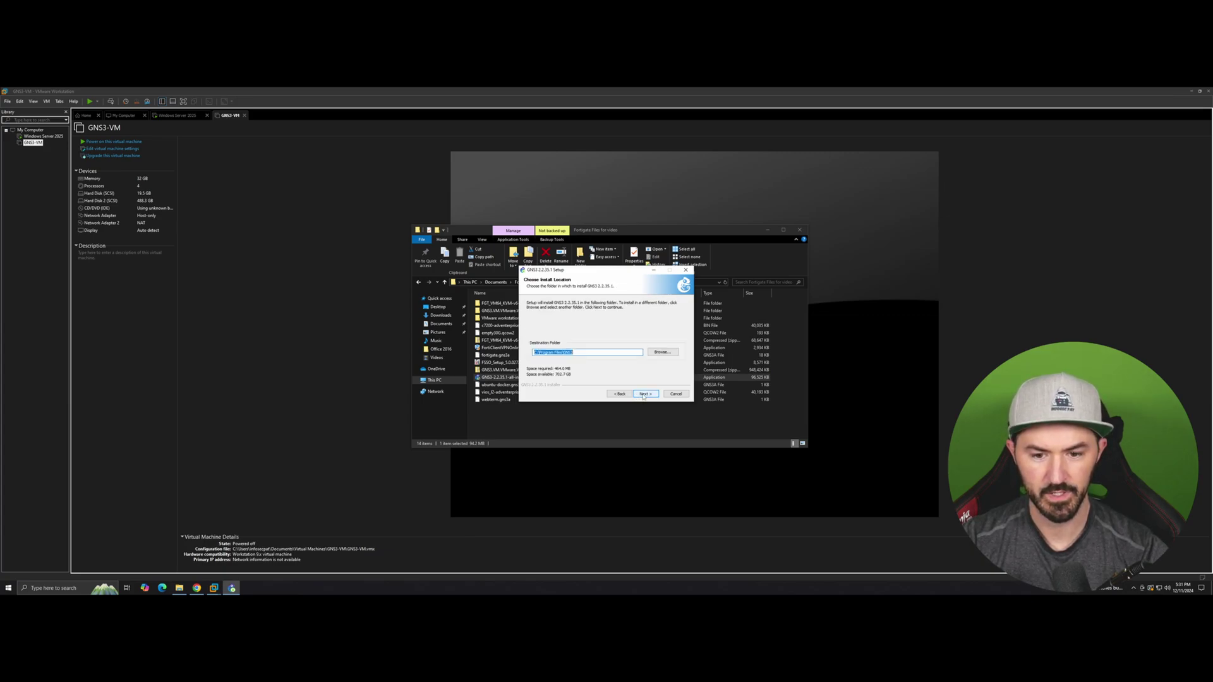
left_click(643, 394)
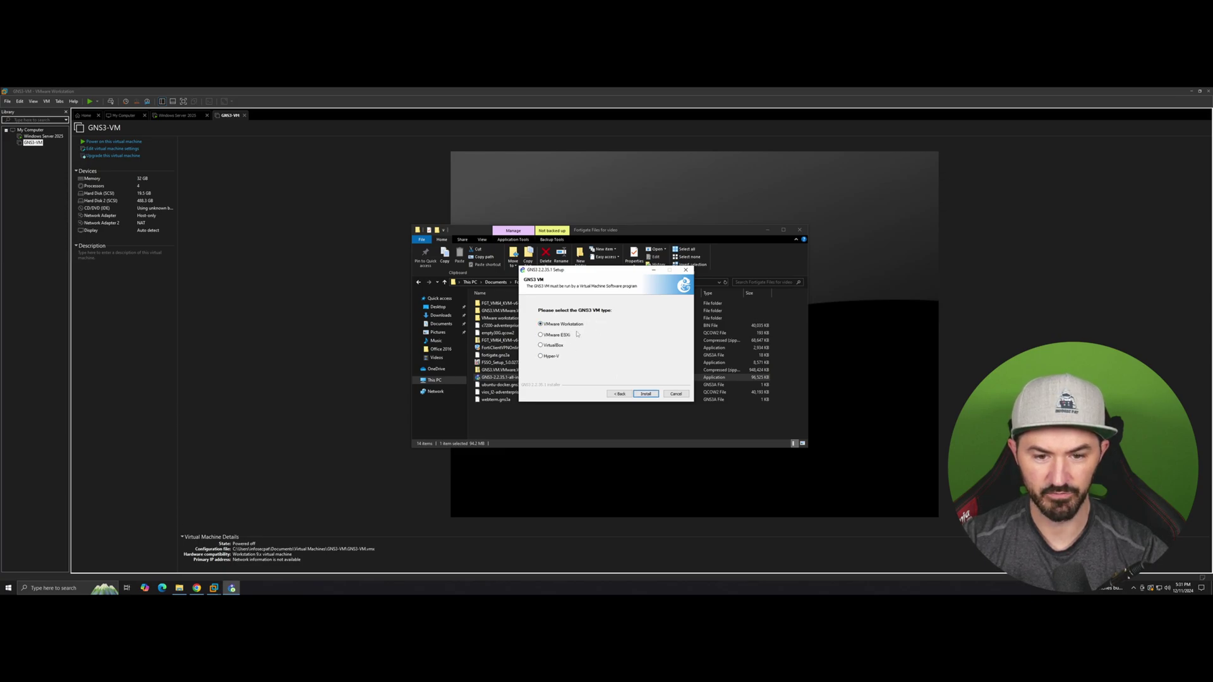
left_click(644, 394)
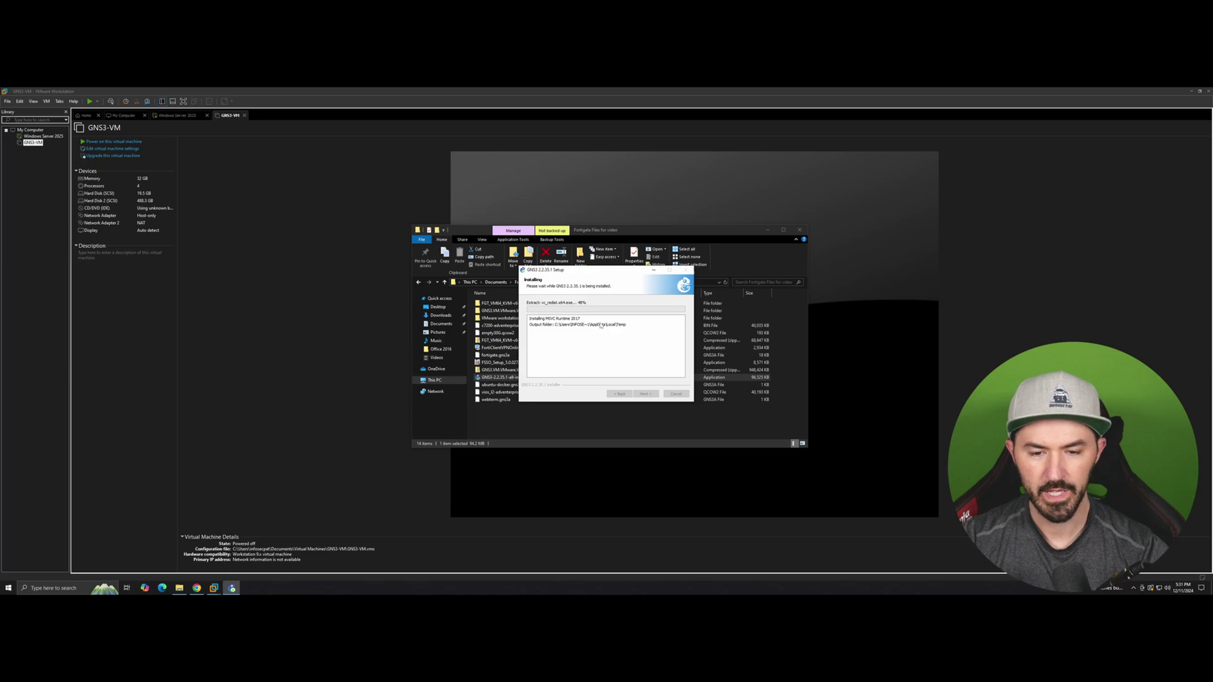
Minimize File Explorer, acknowledge the GNS3 VM download, and proceed through the WinPcap 4.1.3 and Npcap 1.71 setups with default options
left_click(767, 230)
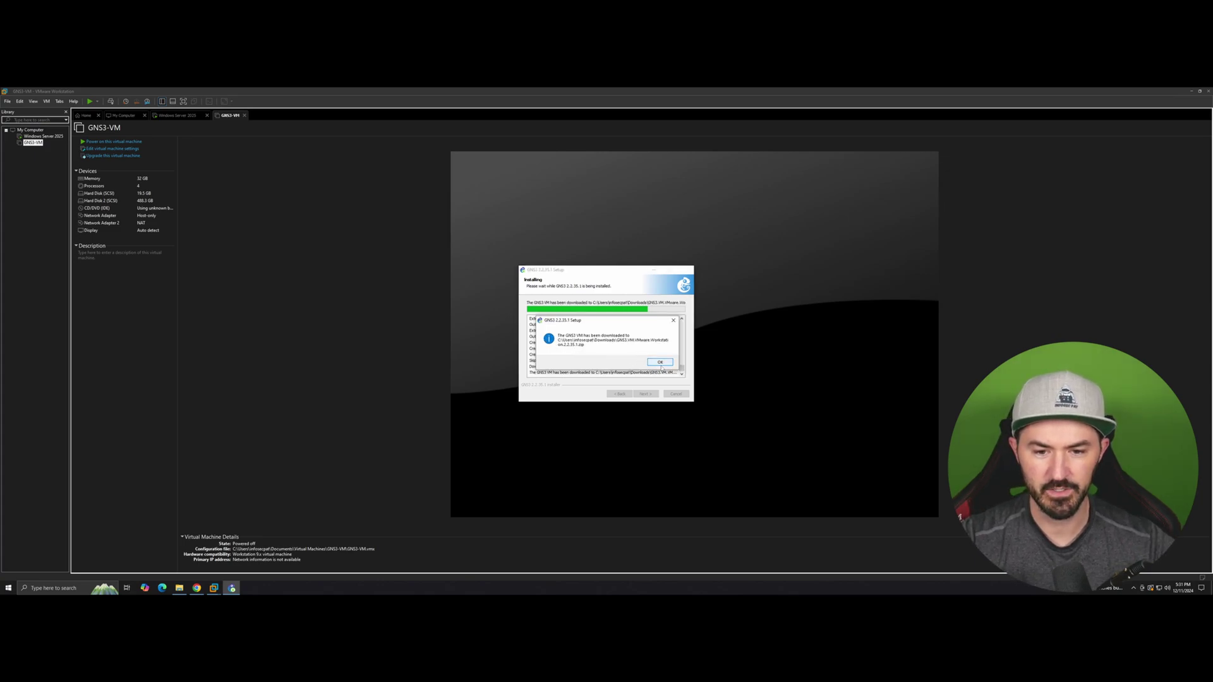
left_click(659, 362)
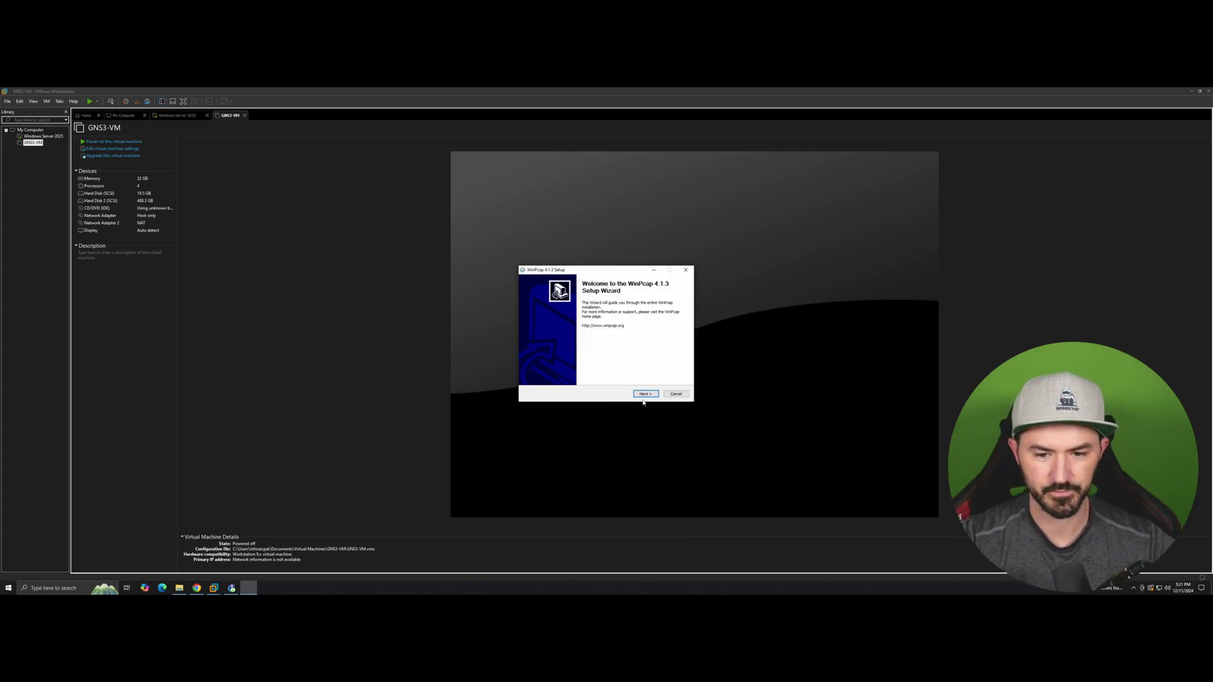
left_click(645, 394)
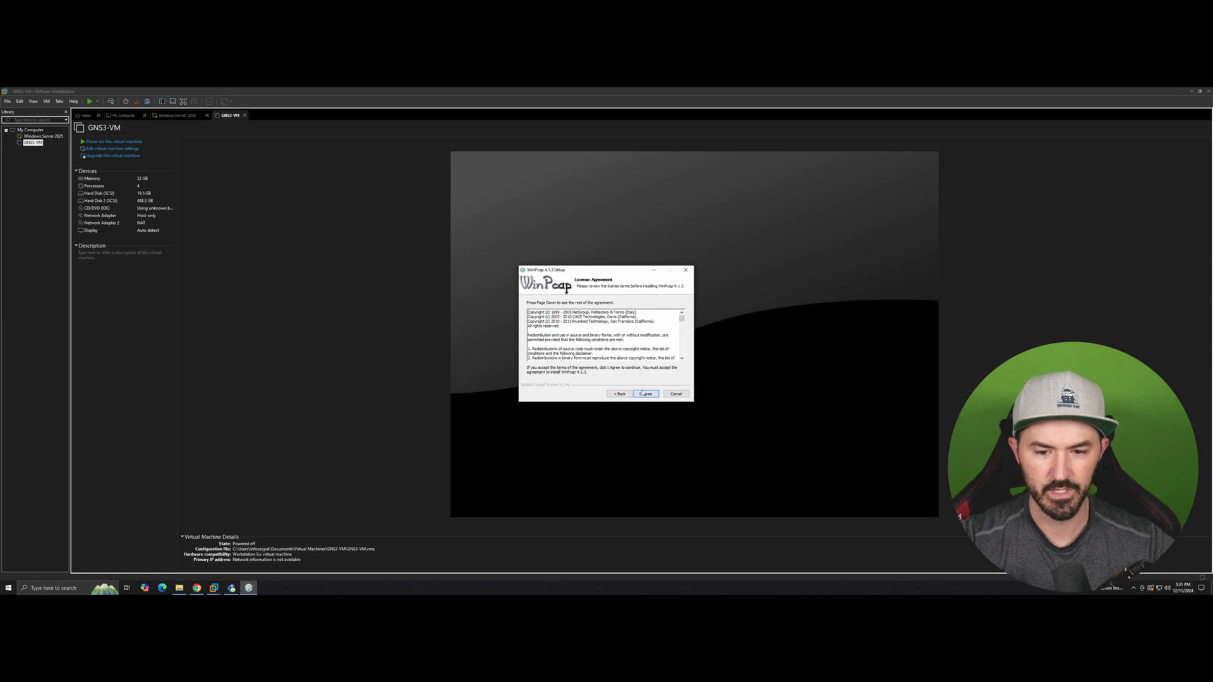
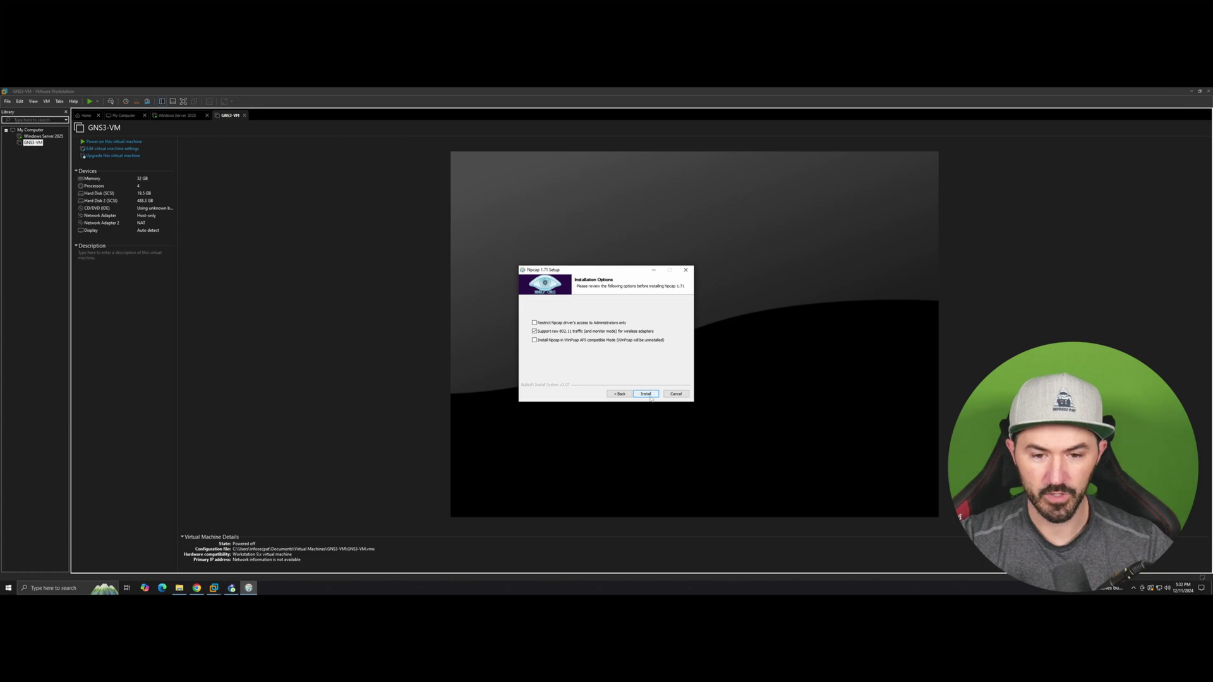
left_click(645, 395)
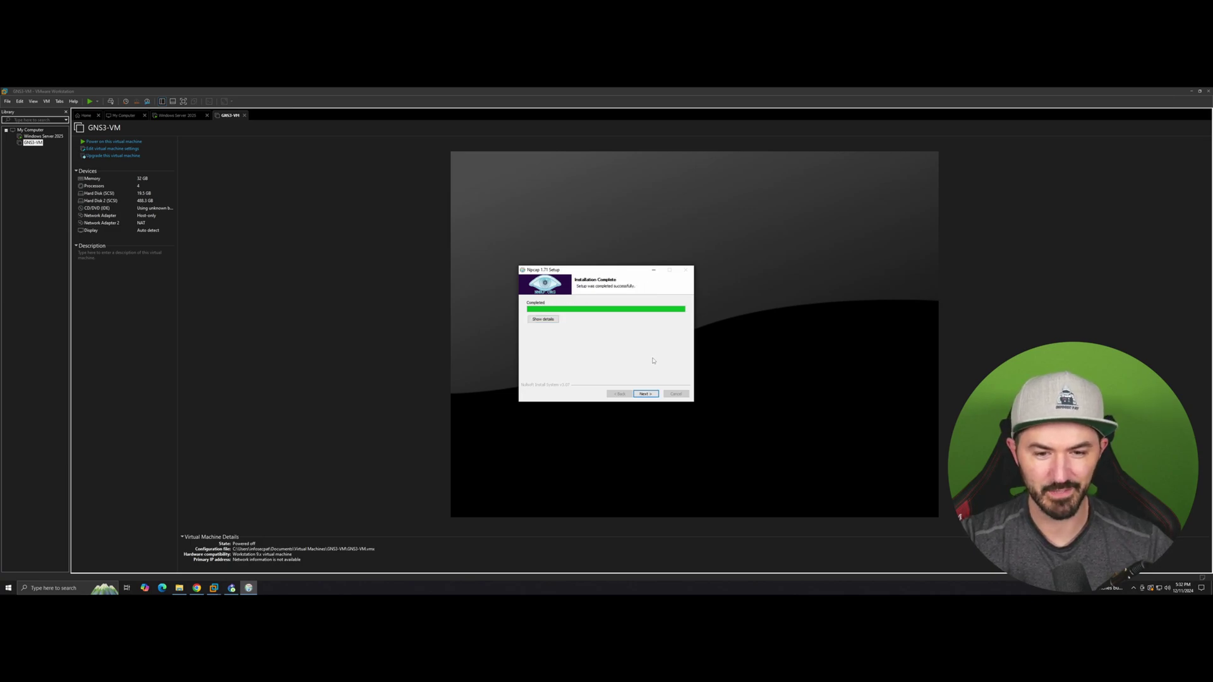
Finish the Npcap 1.71 setup and dismiss the Solar-PuTTY email request without entering an address
left_click(648, 396)
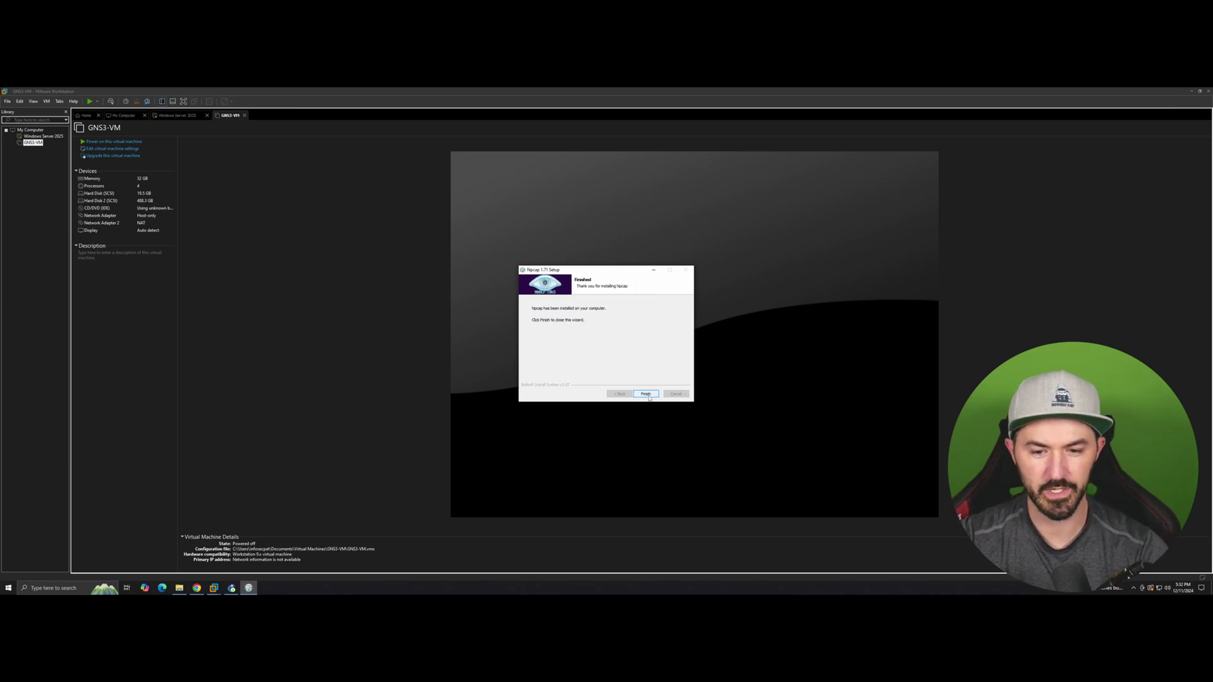
left_click(646, 394)
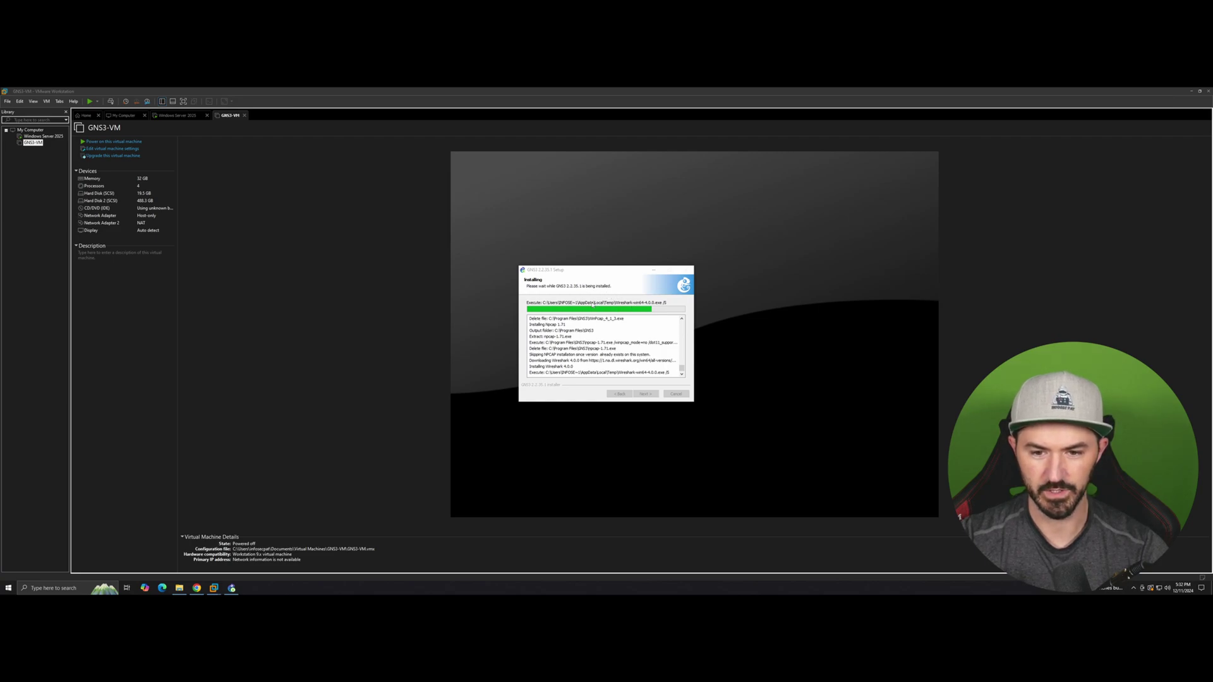
left_click(580, 317)
left_click(625, 363)
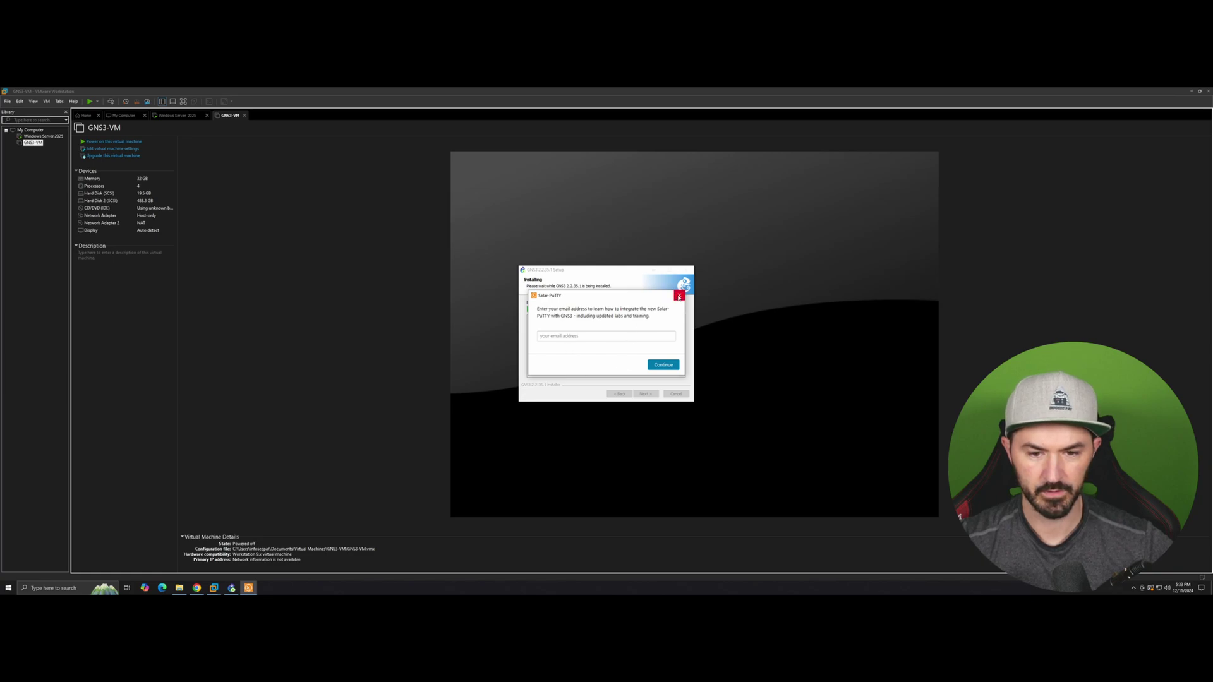
left_click(678, 296)
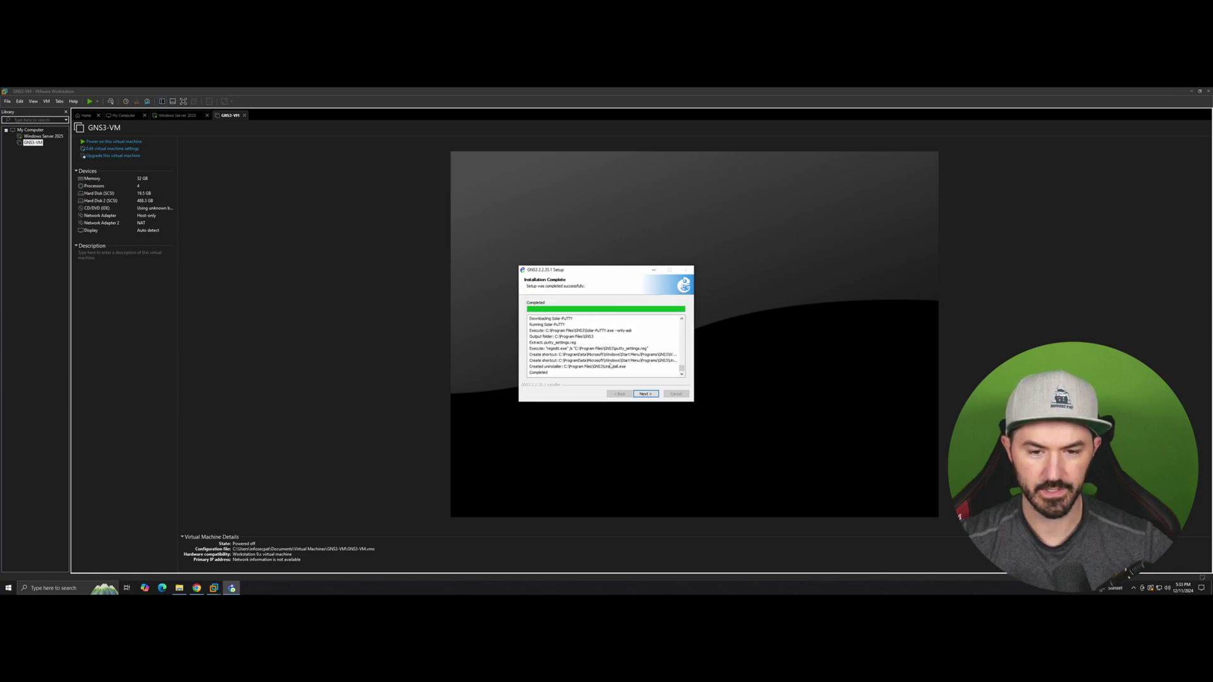
Complete the GNS3 2.2.35.1 setup past the SolarWinds Toolset page without starting GNS3, closing the promotional web pages that open
left_click(638, 393)
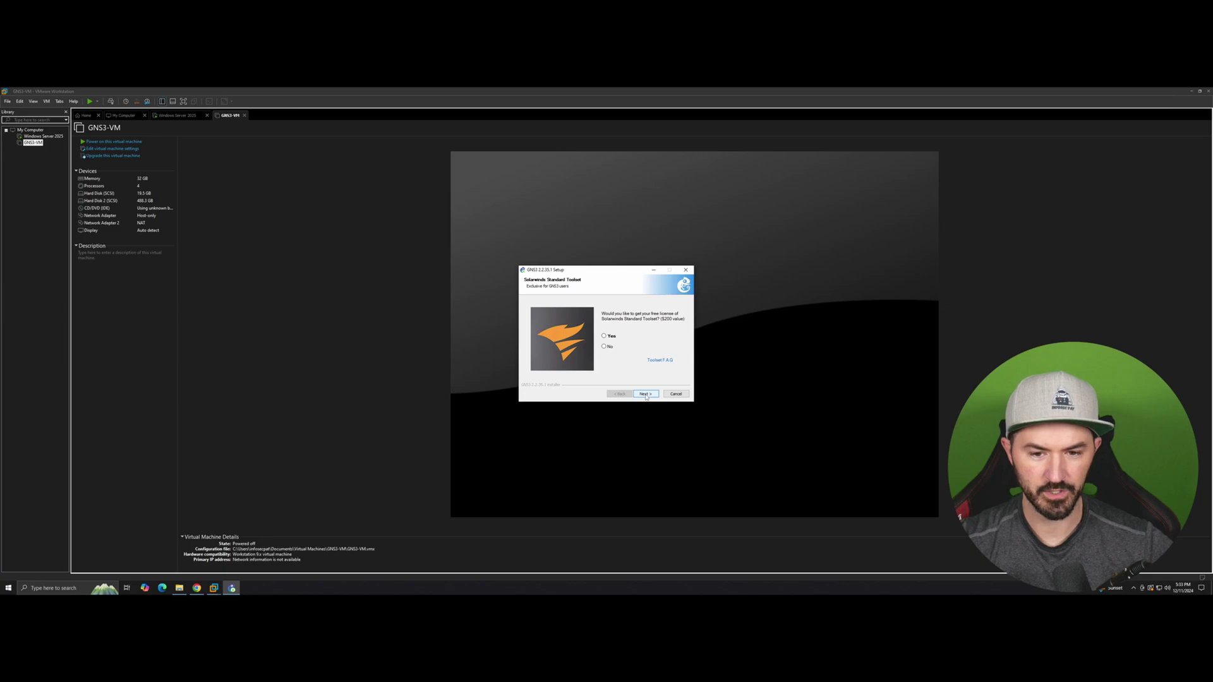
left_click(645, 394)
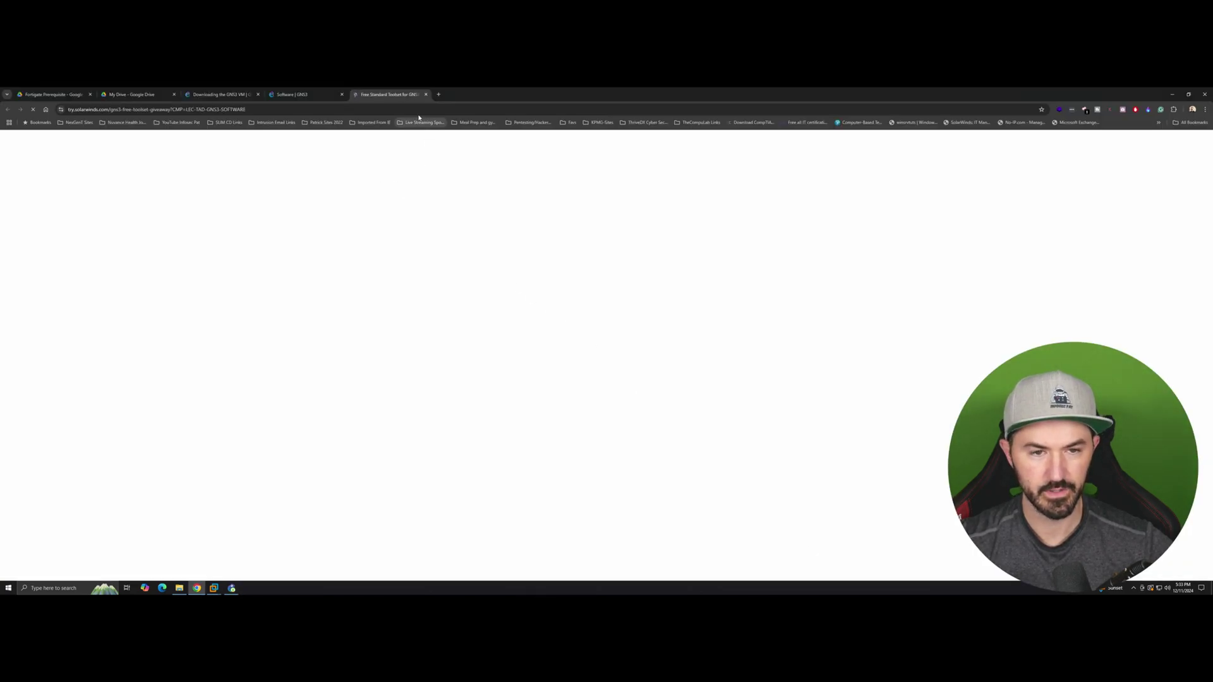
left_click(425, 95)
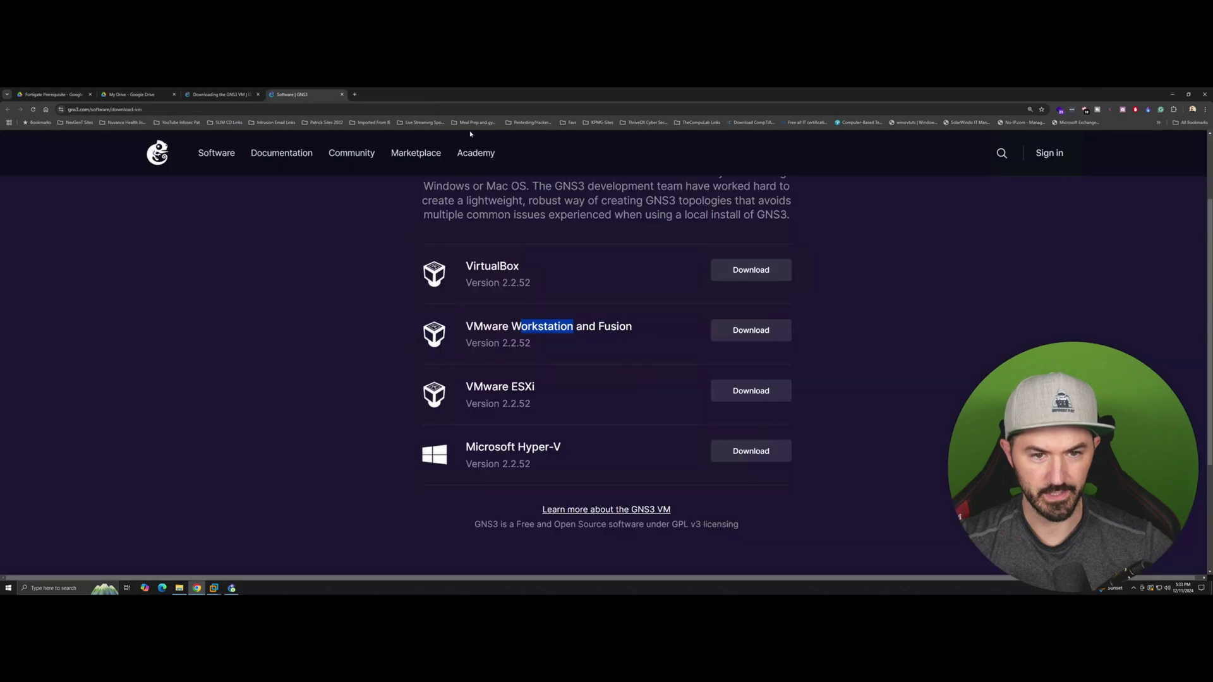
left_click(1171, 94)
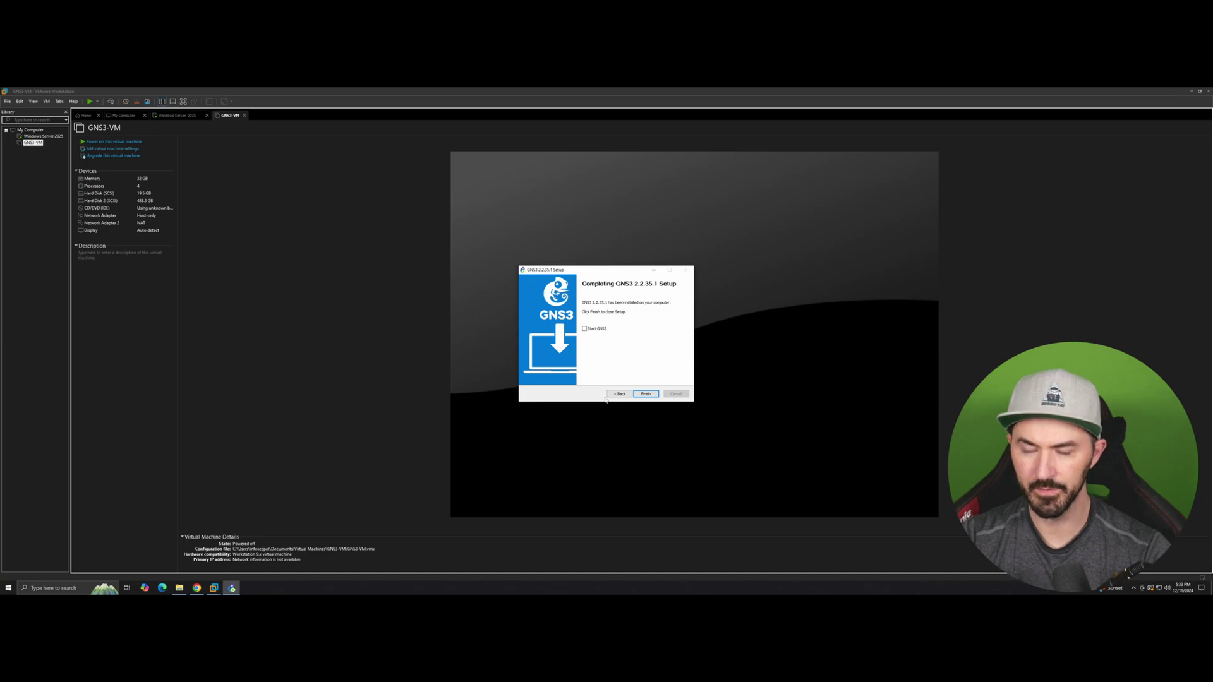
left_click(644, 394)
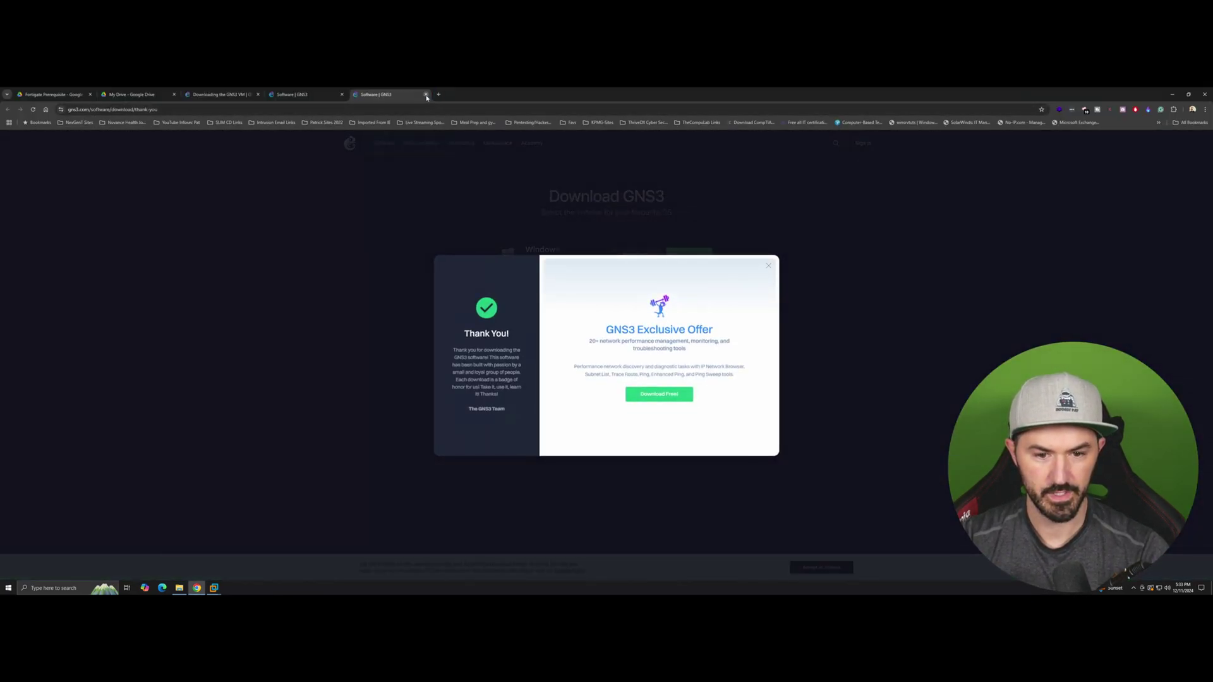
left_click(426, 95)
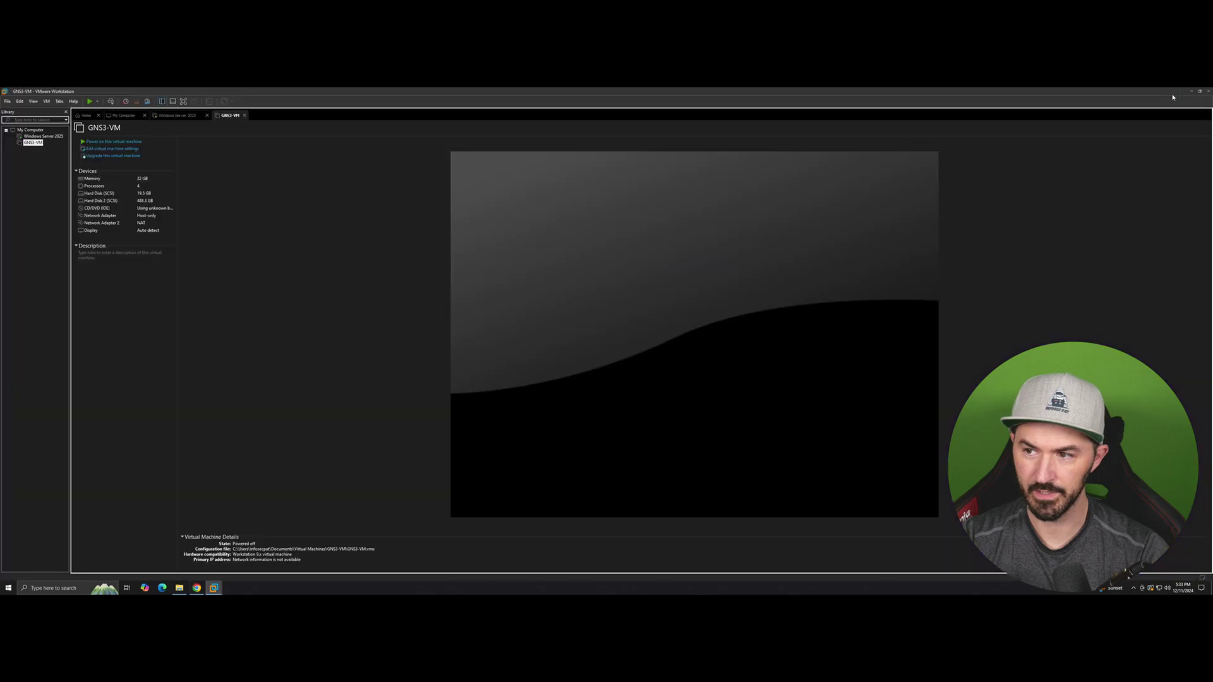
left_click(1172, 94)
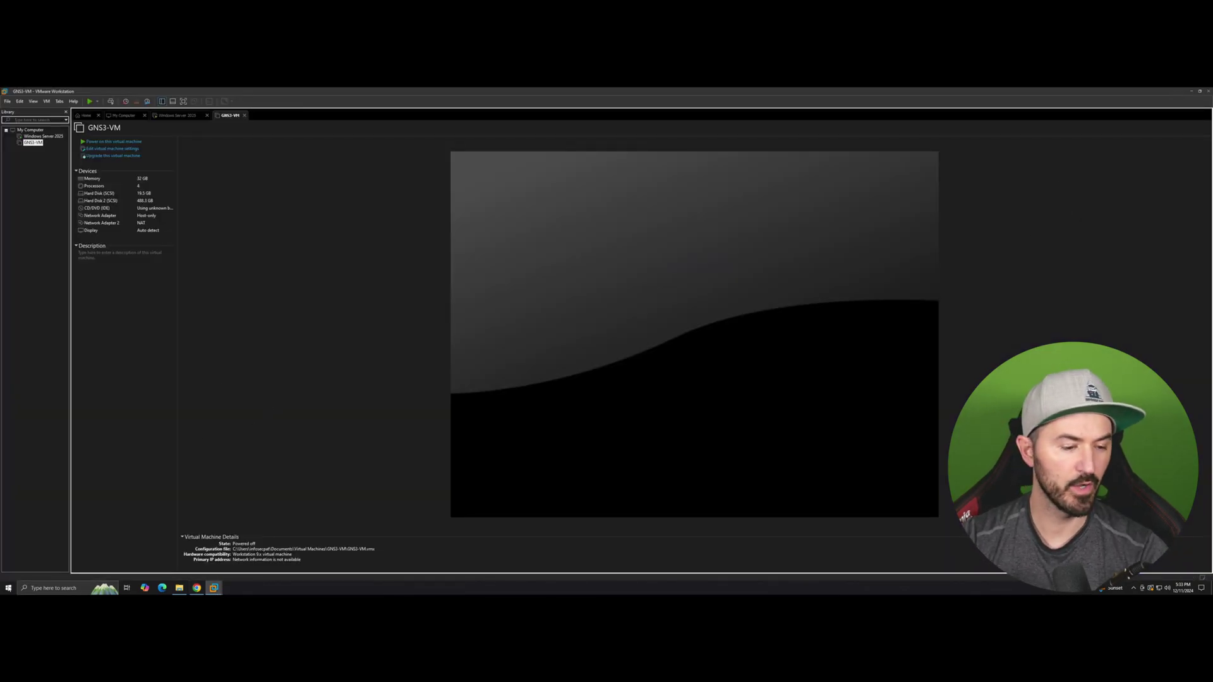
Launch GNS3, cancel its Setup Wizard, and decline the download of the newer version
left_click(8, 589)
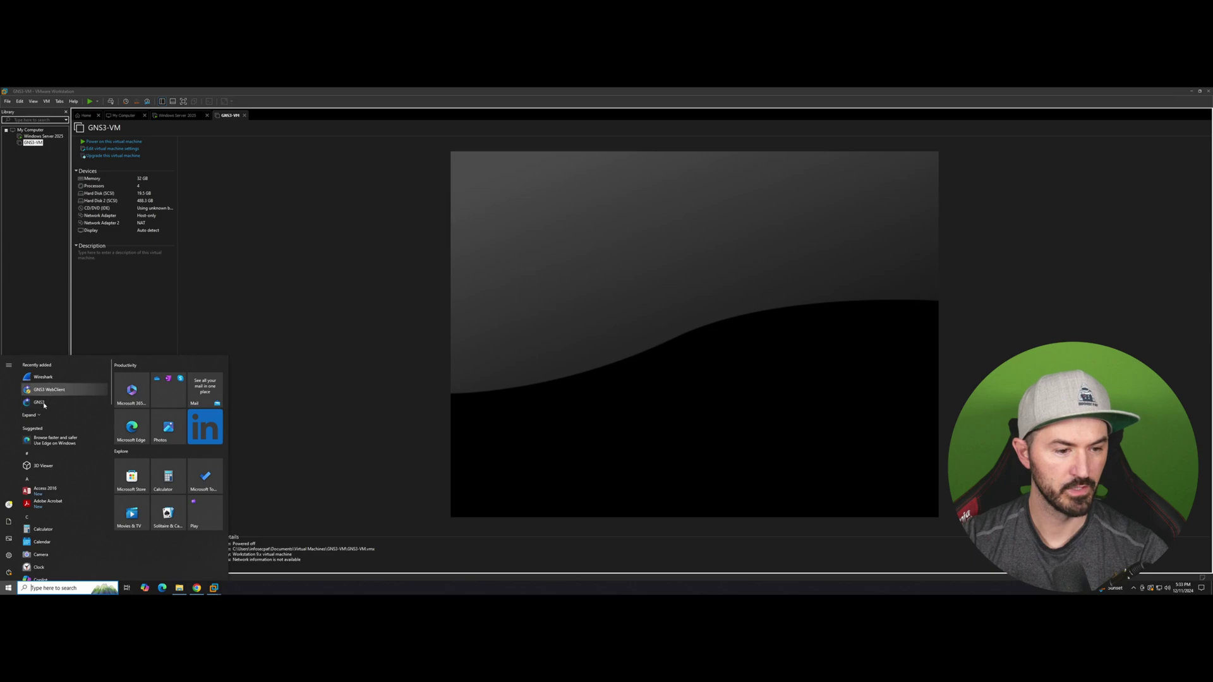
left_click(40, 402)
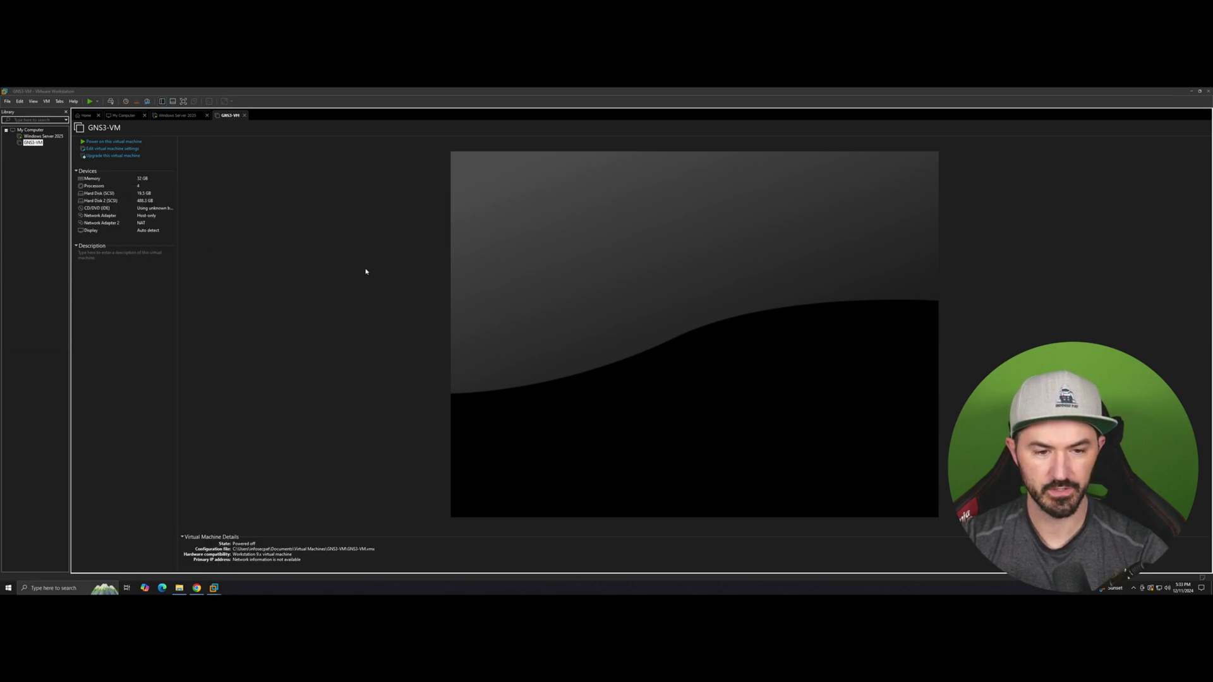
key("super+Left")
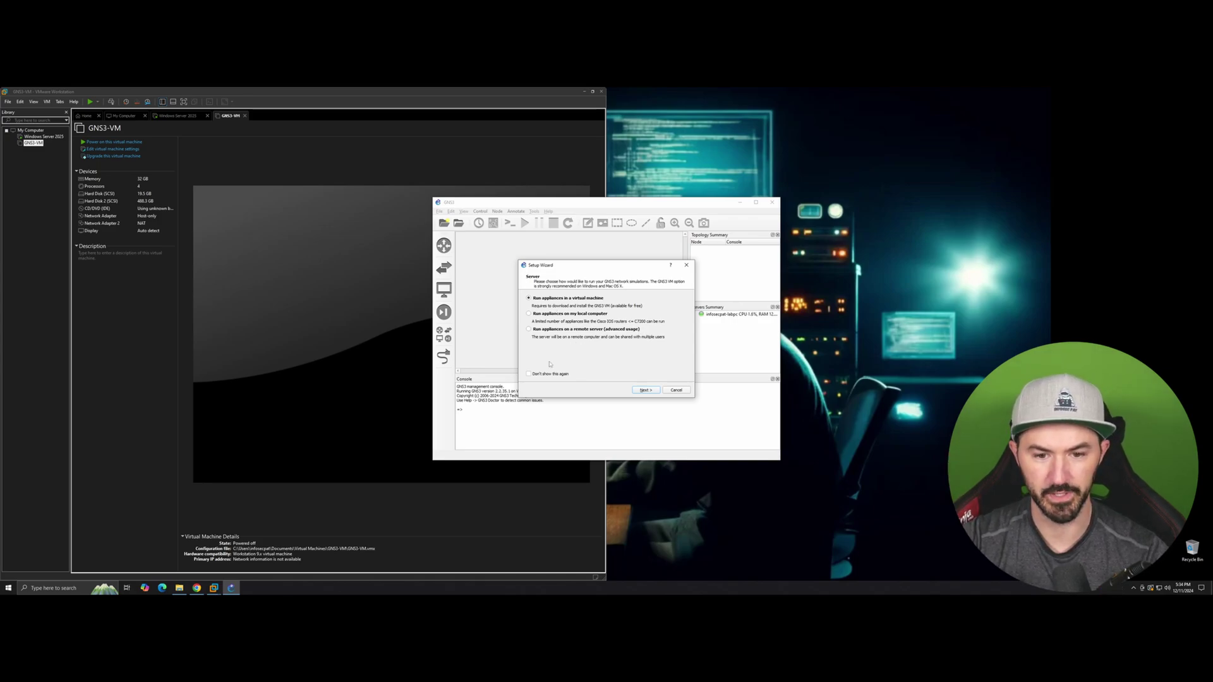
left_click(680, 392)
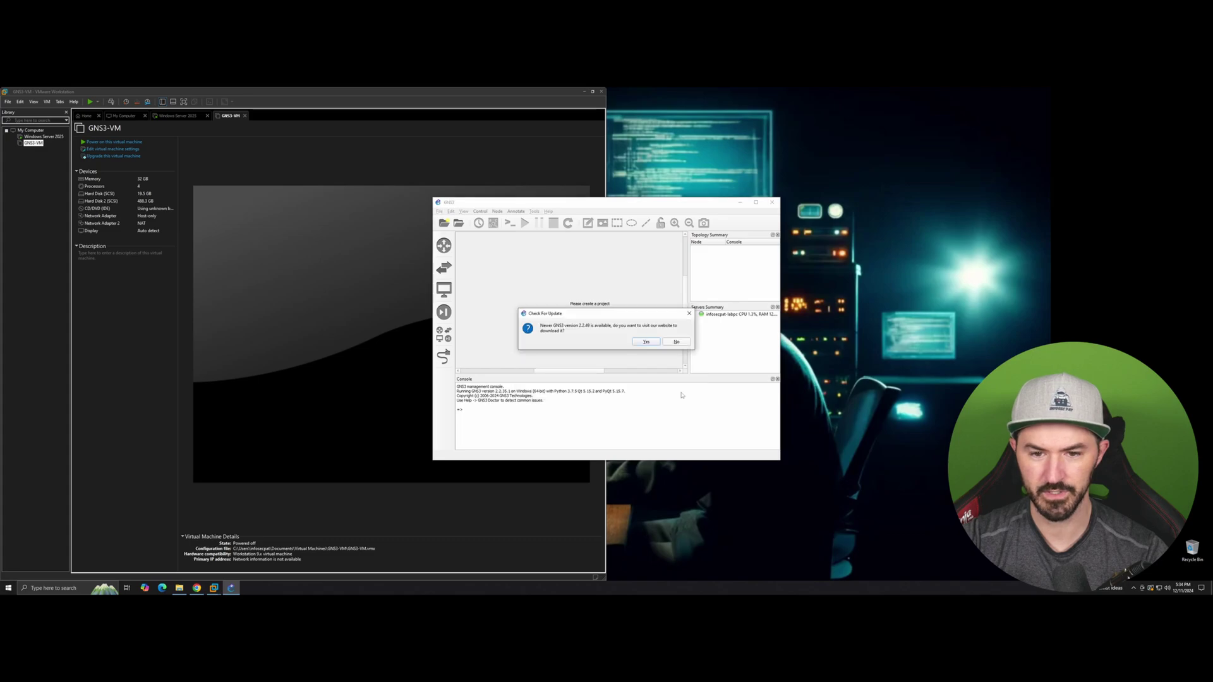
left_click(674, 342)
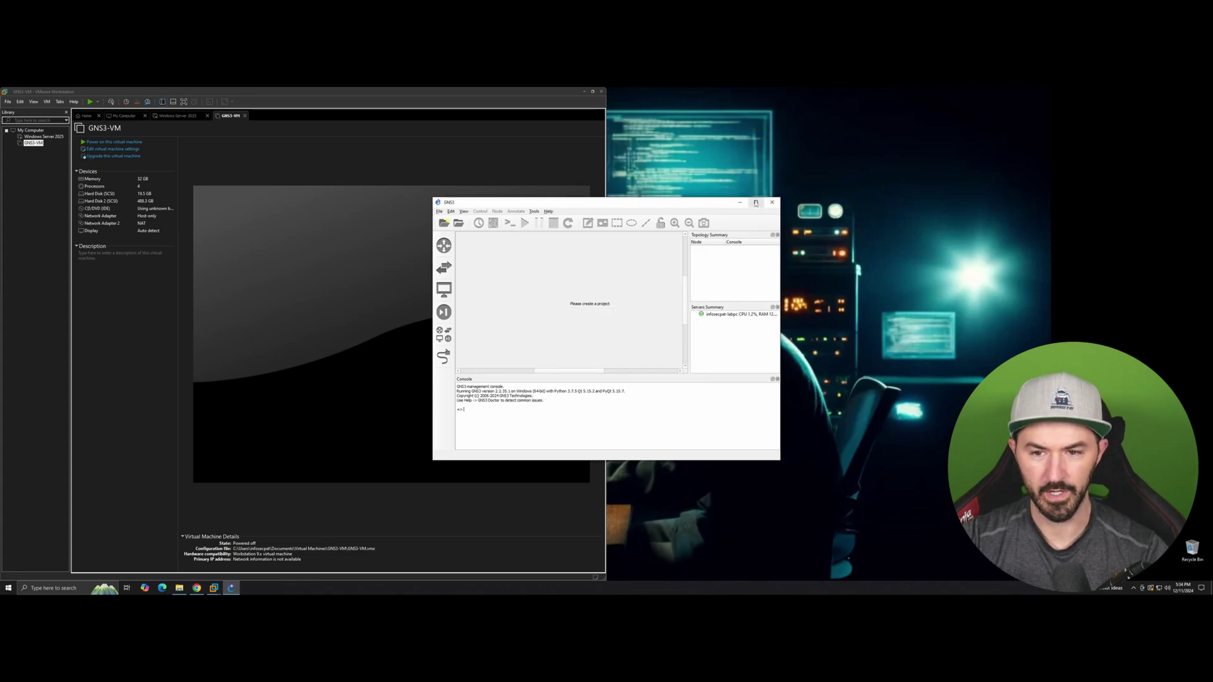
Arrange GNS3 on one half of the screen and VMware Workstation on the other half
left_click_drag(682, 207, 0, 195)
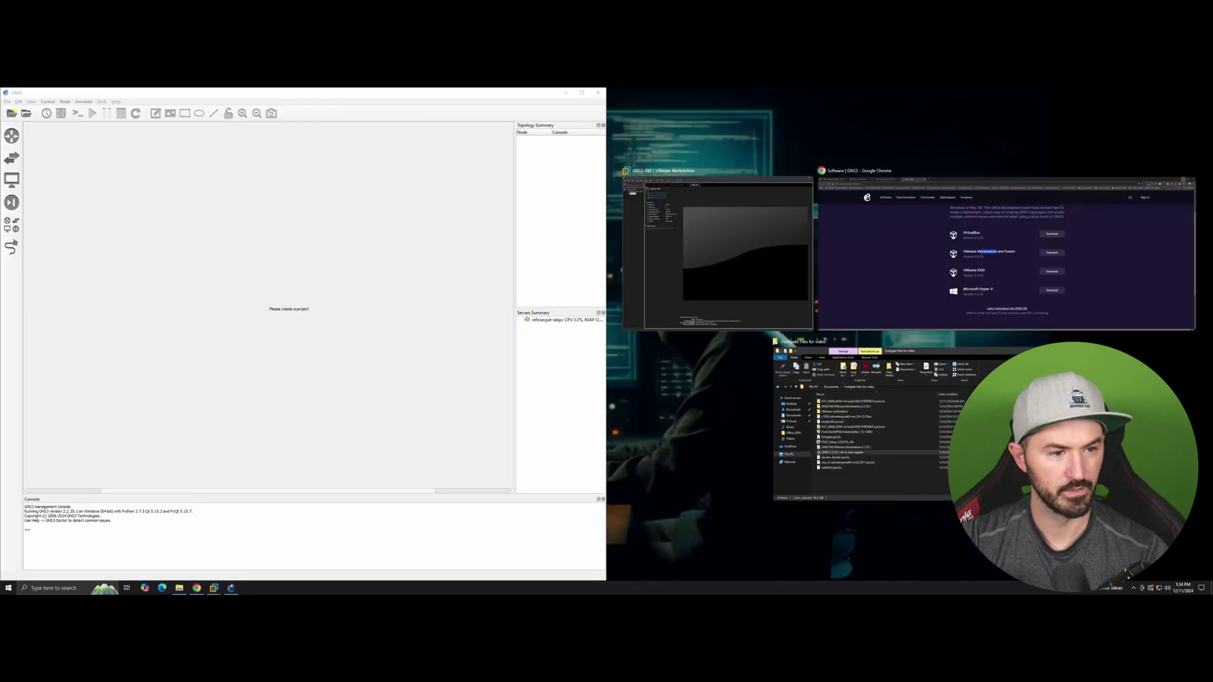
left_click(717, 253)
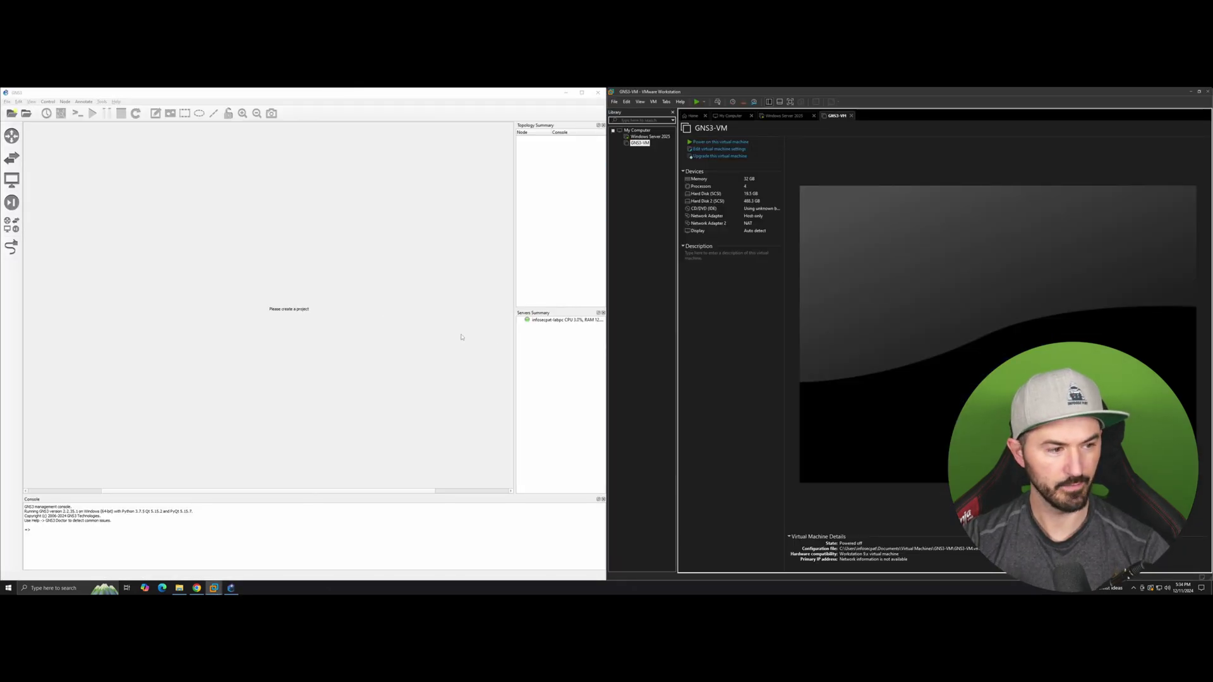
left_click(553, 322)
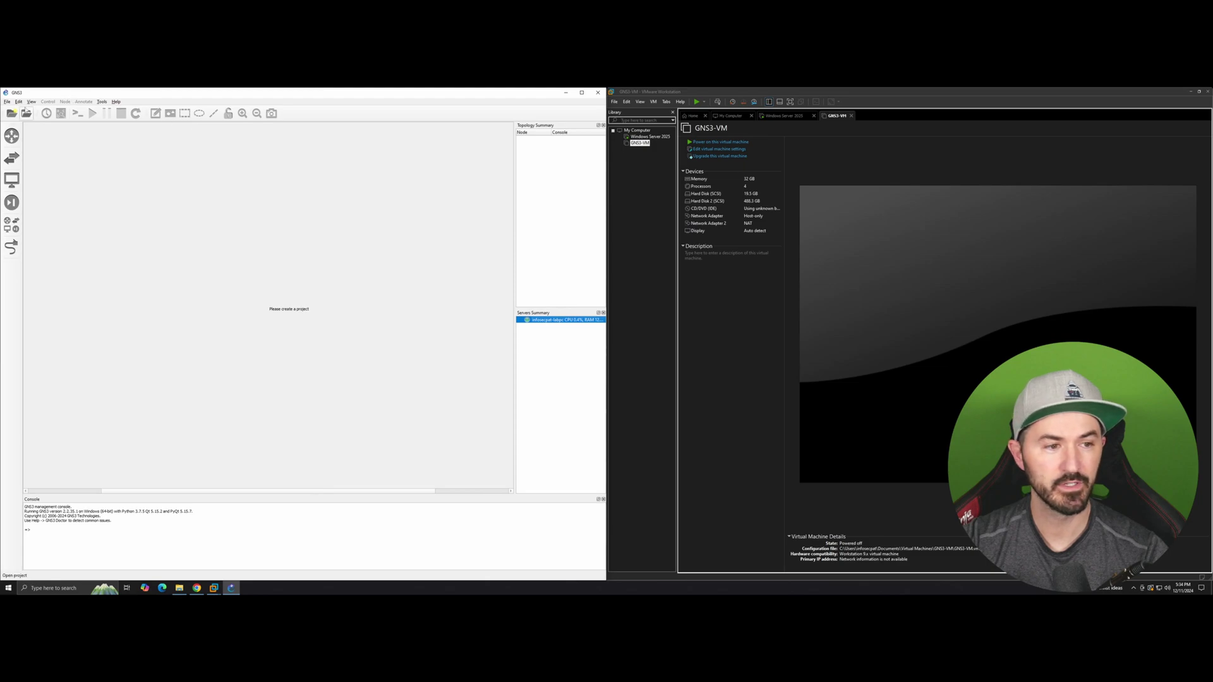
Enable the GNS3 VM in the GNS3 preferences, select GNS3-VM as the VM name, and apply the settings
left_click(19, 102)
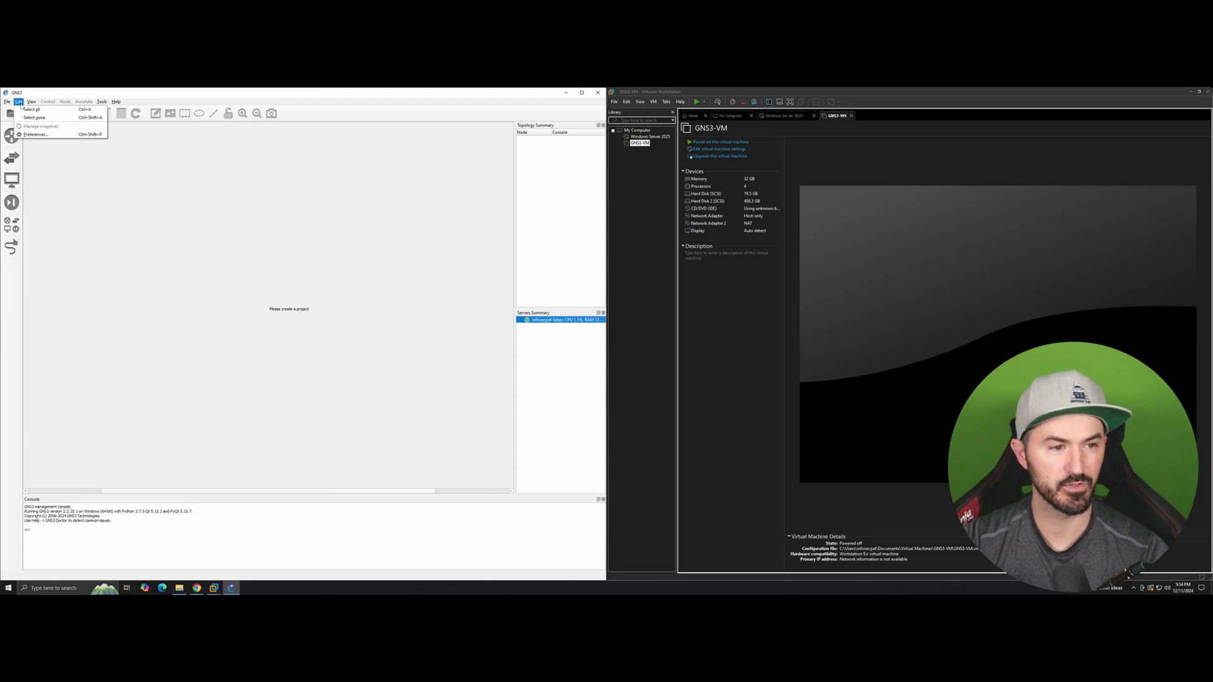
left_click(39, 136)
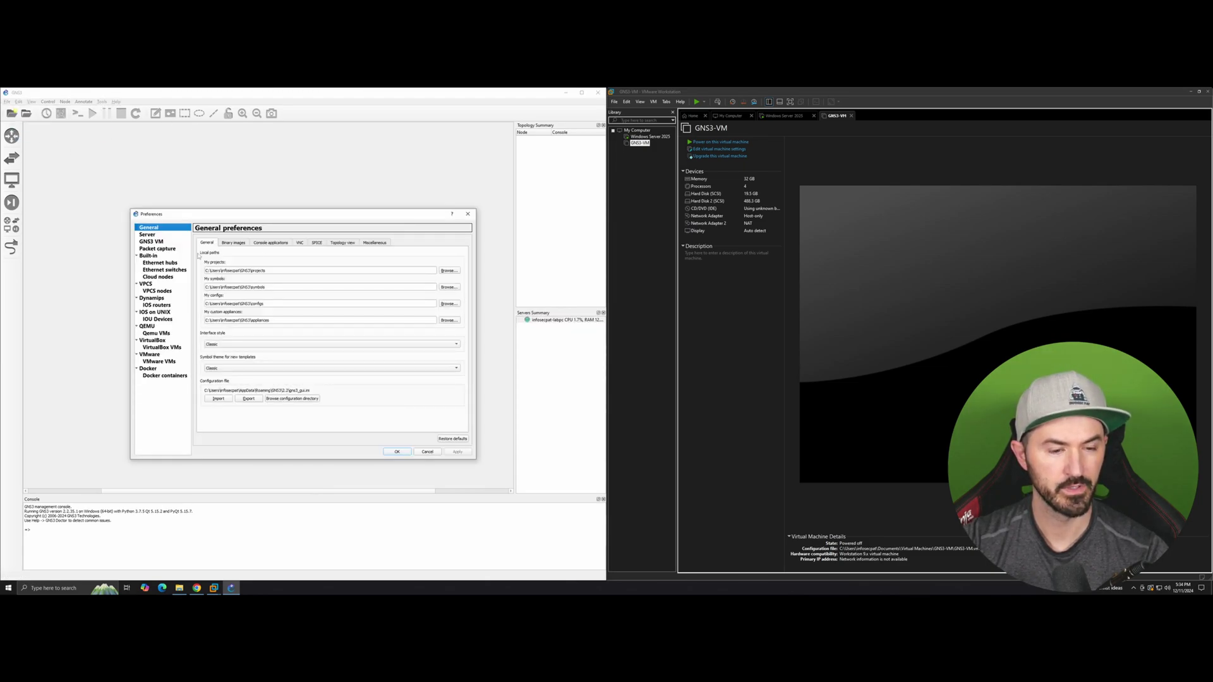
left_click(146, 242)
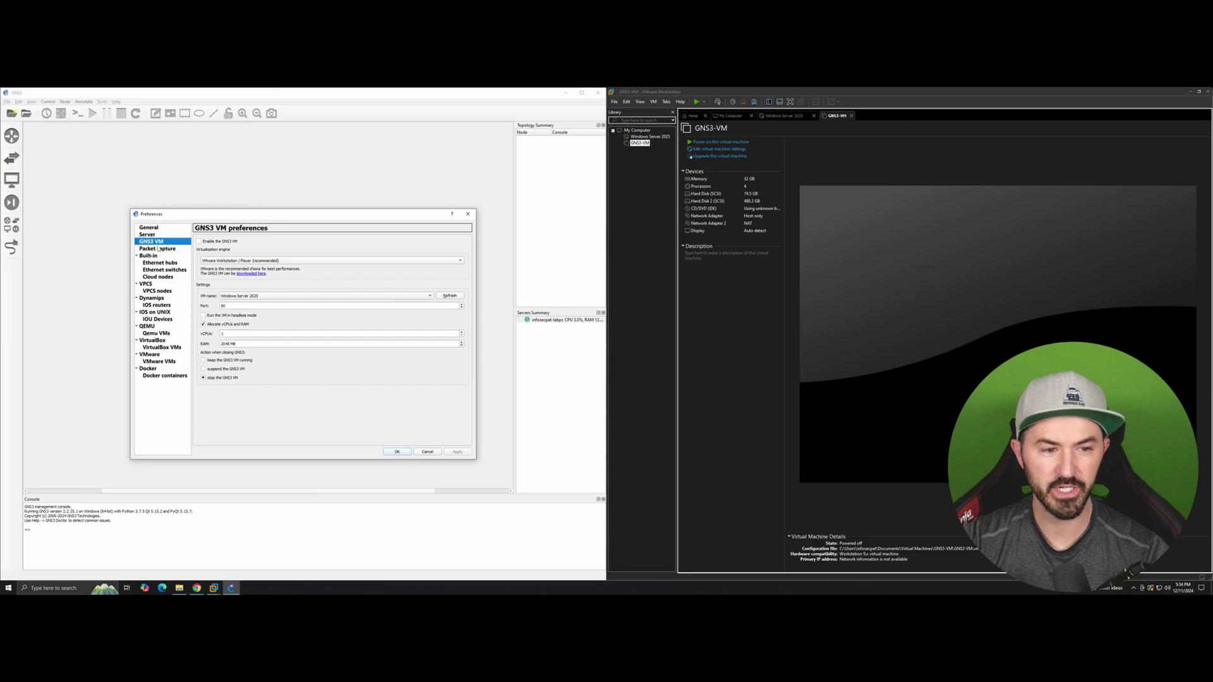
left_click(199, 242)
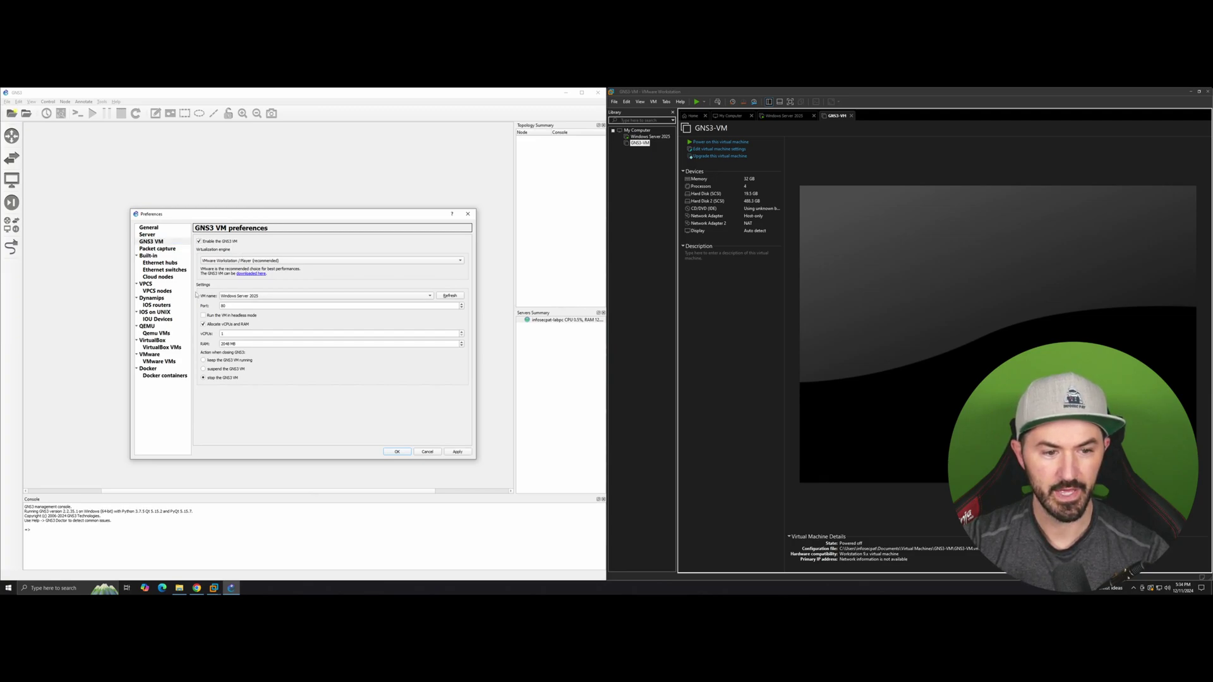
left_click(252, 299)
left_click(252, 307)
left_click(244, 299)
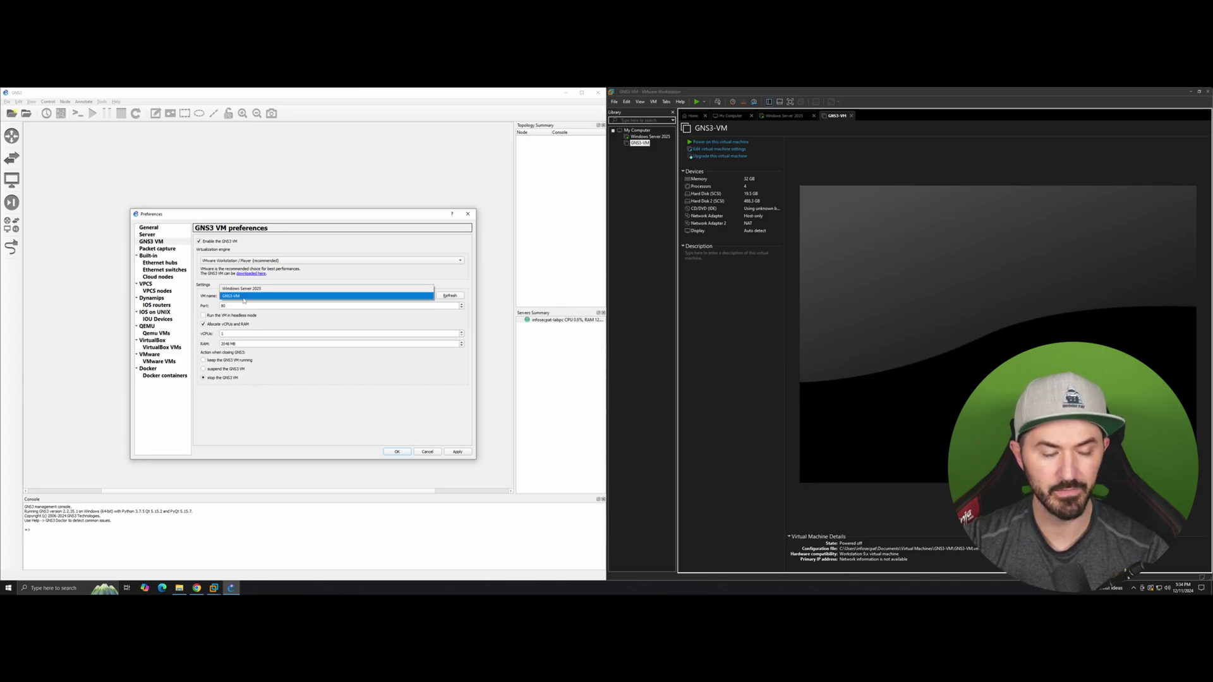
left_click(243, 296)
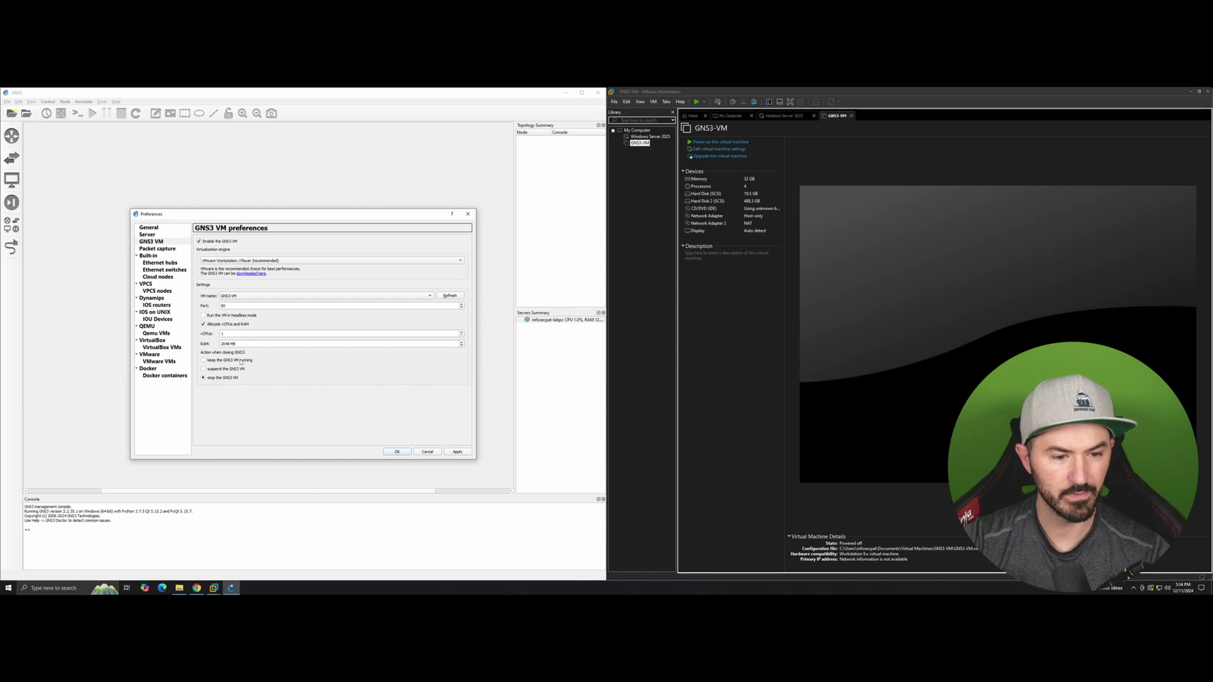
left_click(457, 451)
left_click(397, 452)
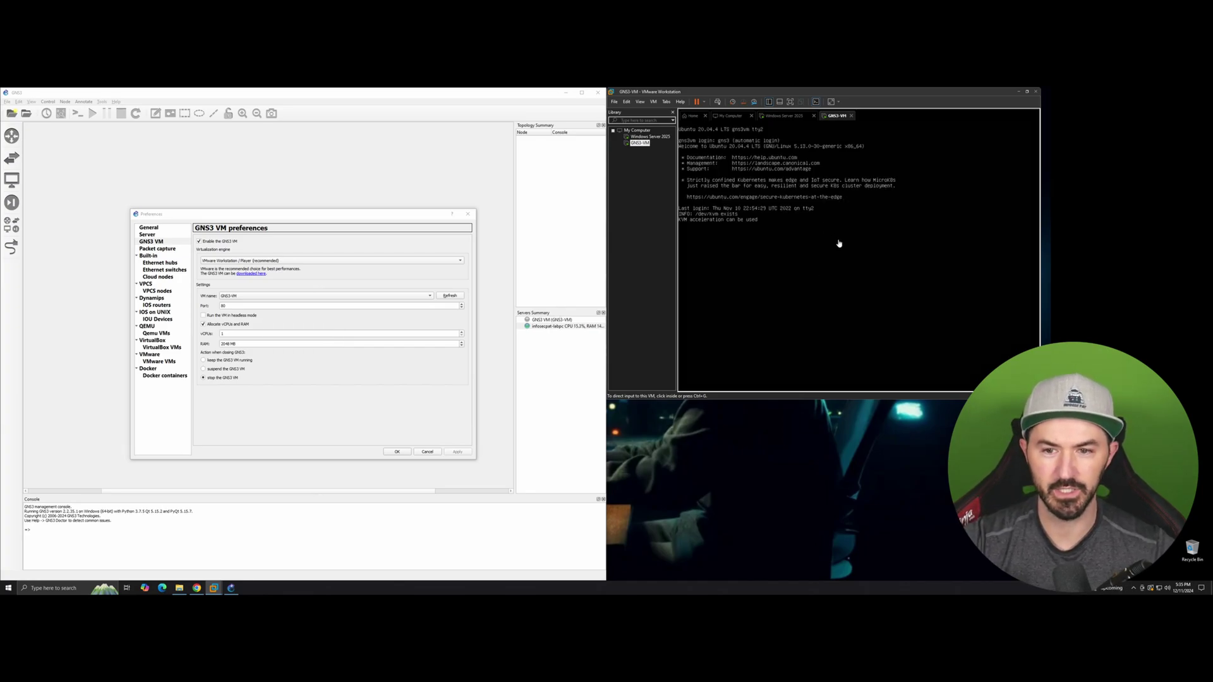
Dismiss the information screen in the GNS3-VM console and release input back to the host
left_click(855, 267)
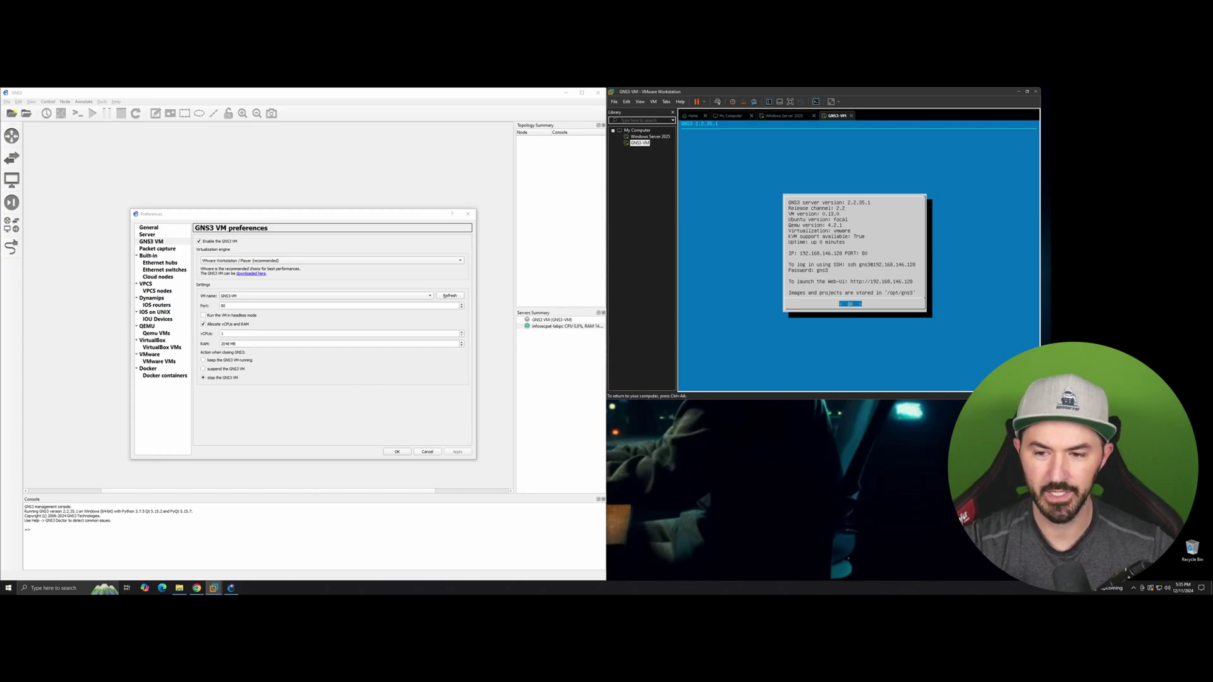
key("Return")
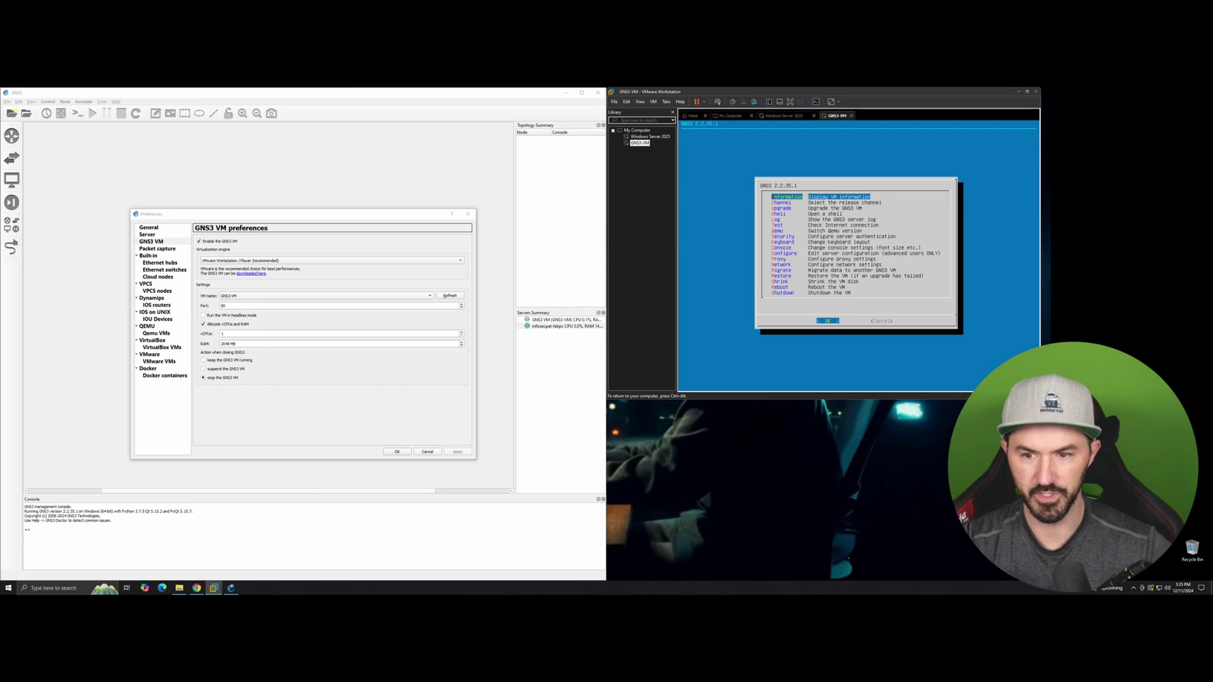
key("ctrl+alt")
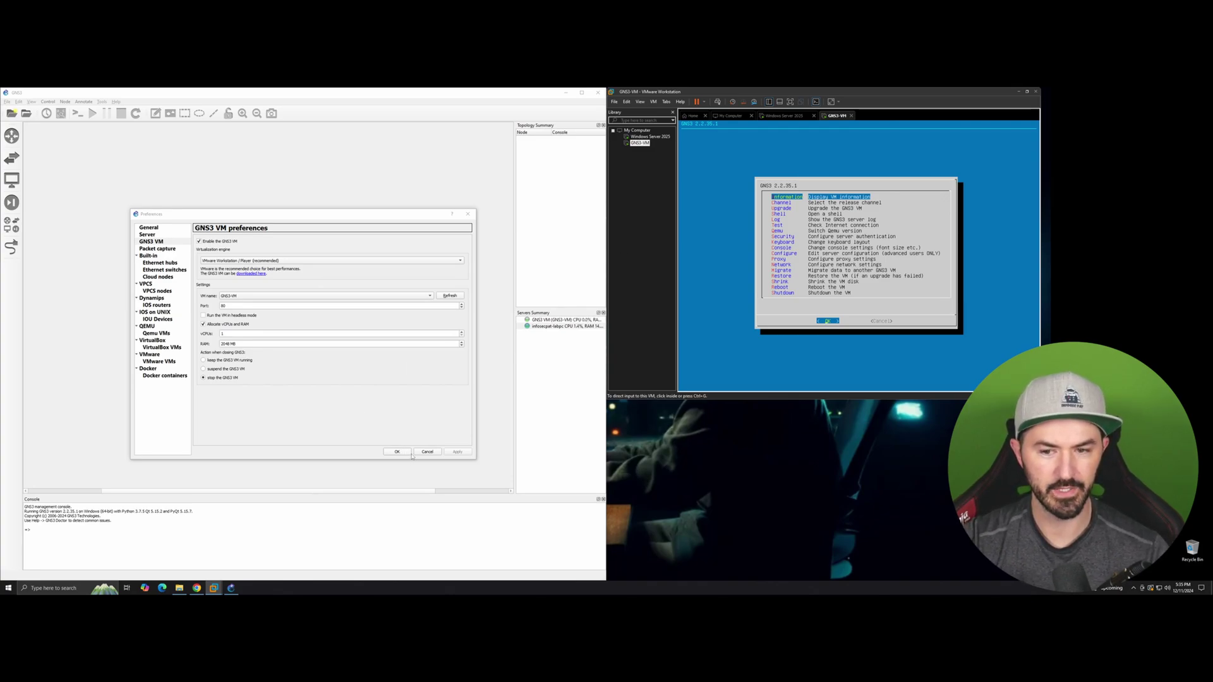
Close the GNS3 preferences and maximize the GNS3 window, selecting the GNS3 VM in the servers summary
left_click(404, 453)
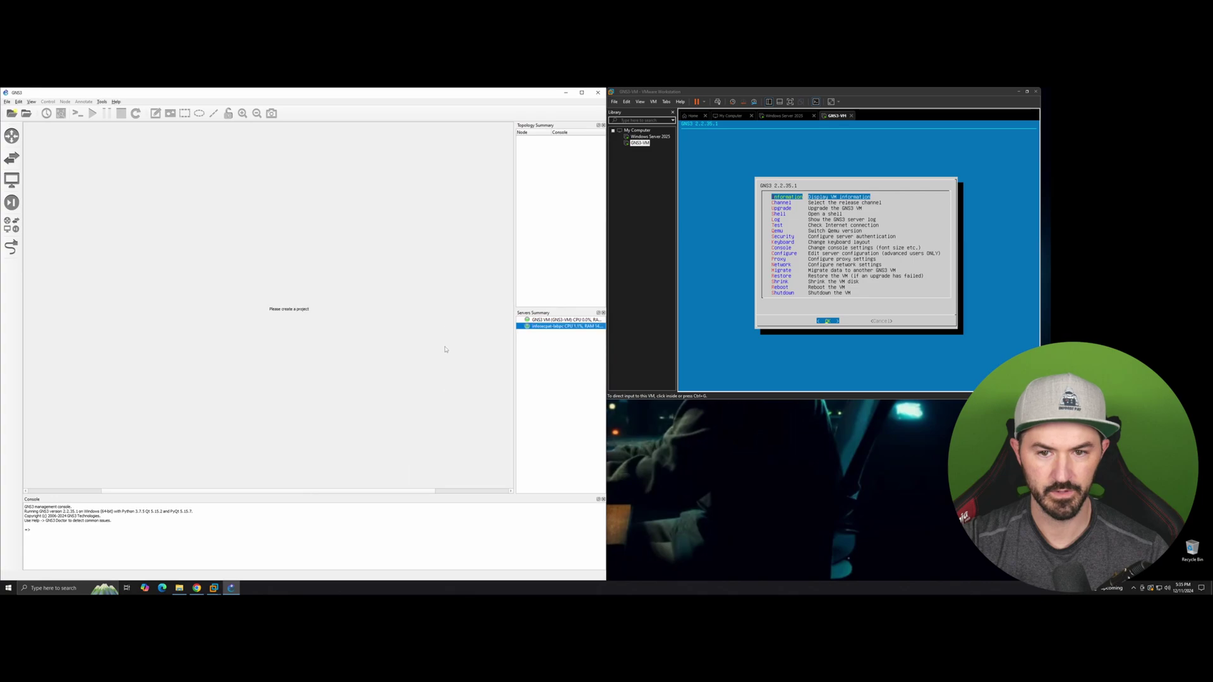
left_click(582, 93)
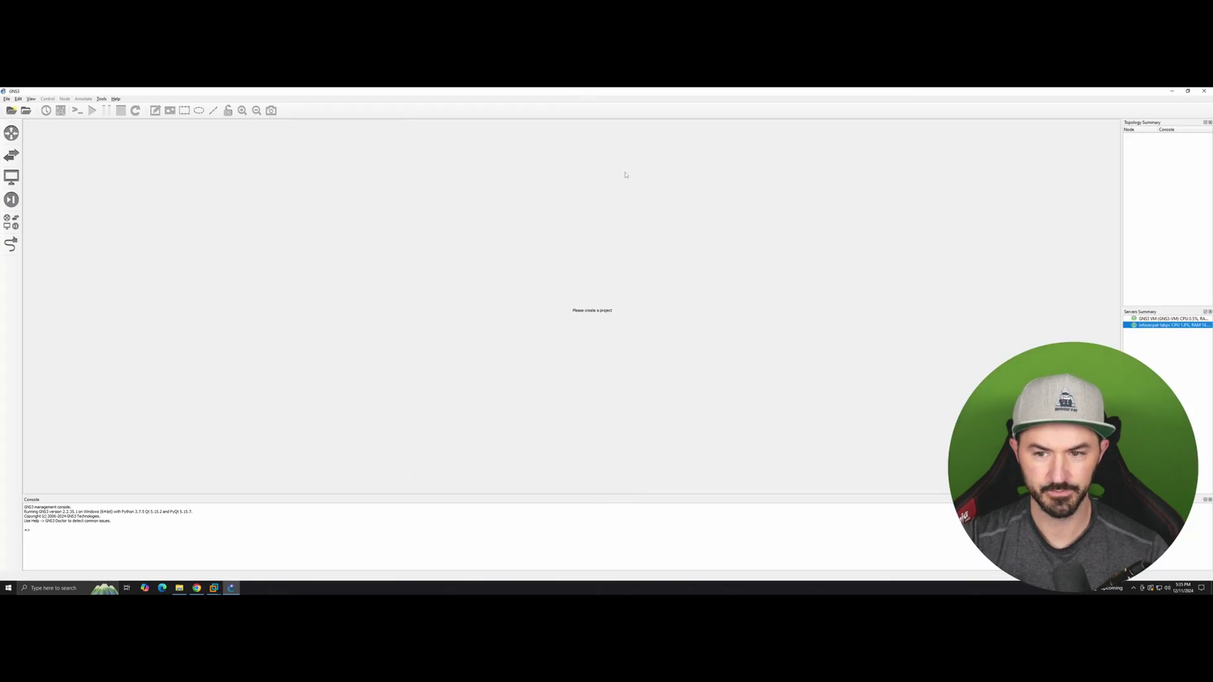
left_click(1160, 319)
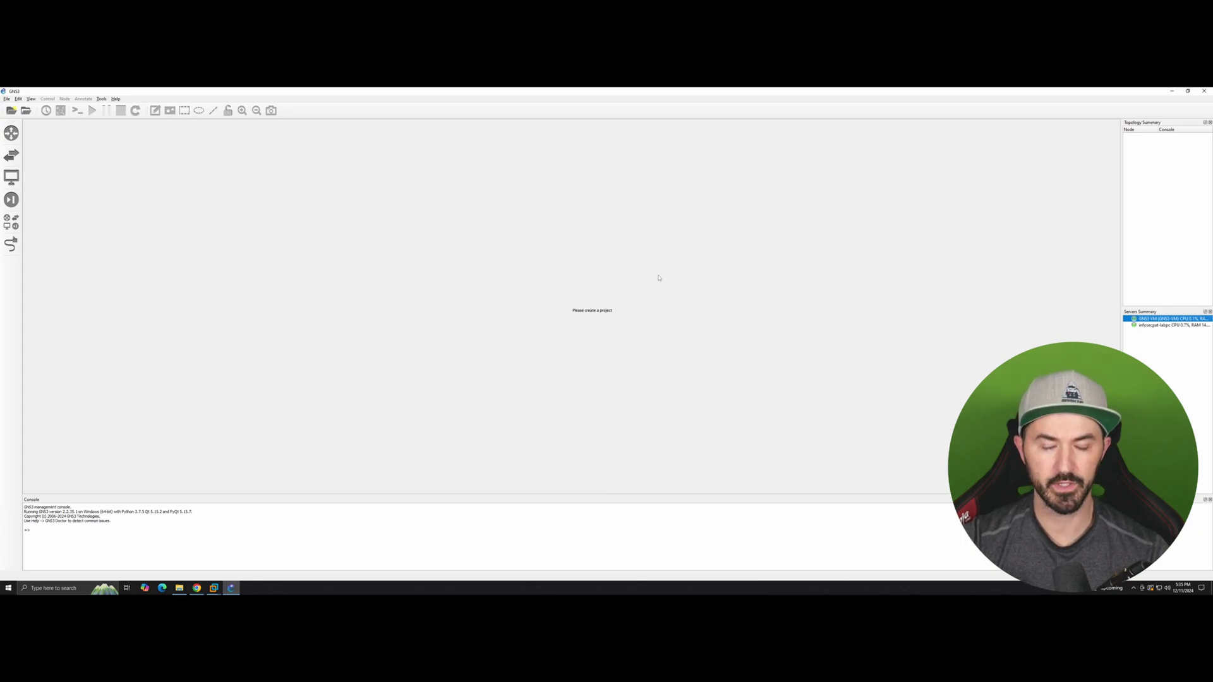
Check the contents of the FGT_VM64_KVM-v6-build1828-FORTINET.out.kvm folder in File Explorer, and return to GNS3
left_click(180, 587)
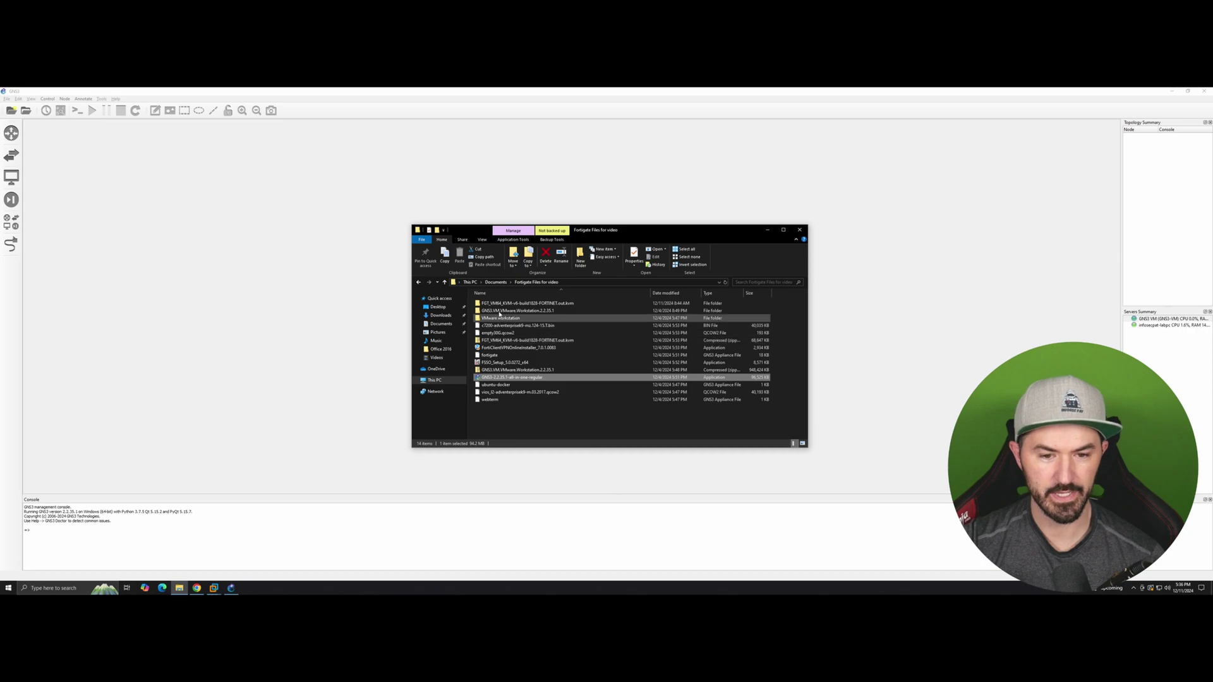
double_click(498, 304)
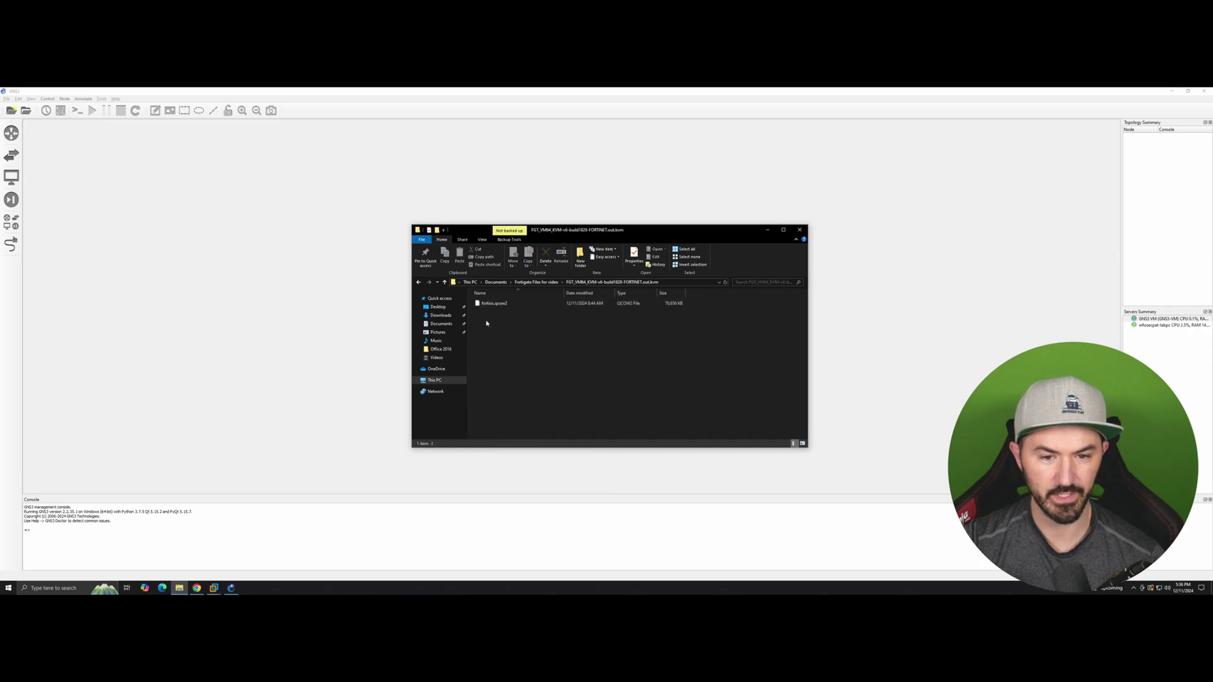
left_click(768, 230)
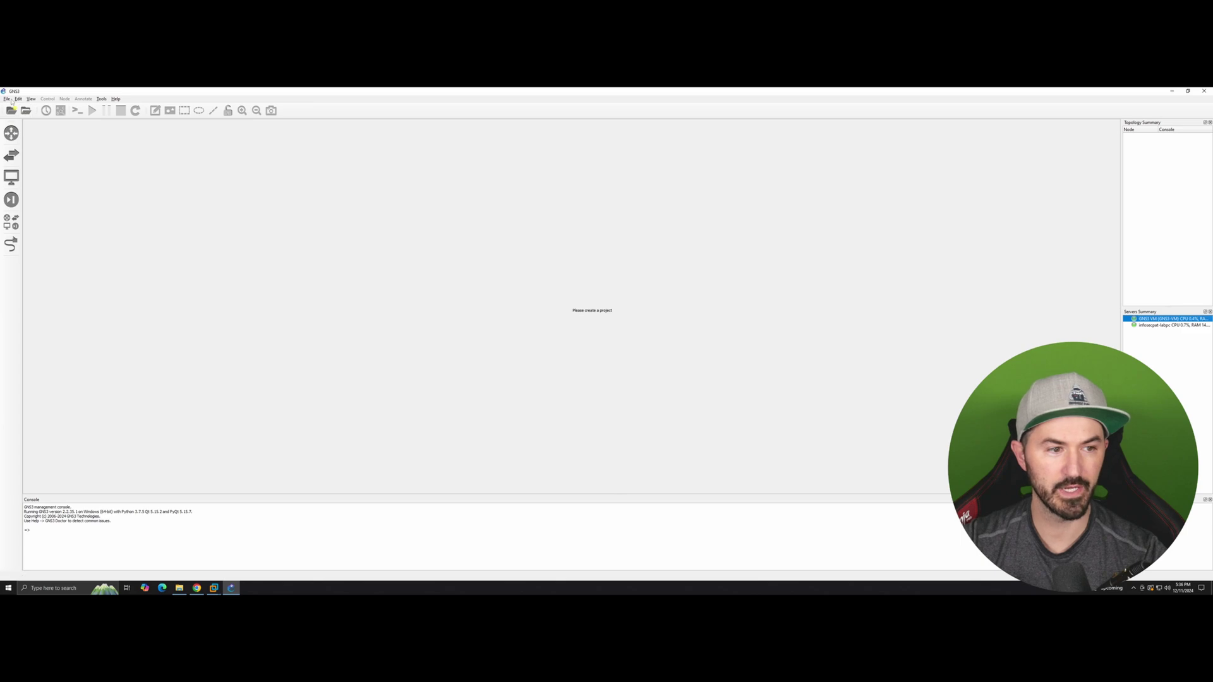
Try to import fortios.qcow2 from the FGT_VM64_KVM-v6-build1828-FORTINET.out.kvm folder as an appliance, showing all file types
left_click(10, 99)
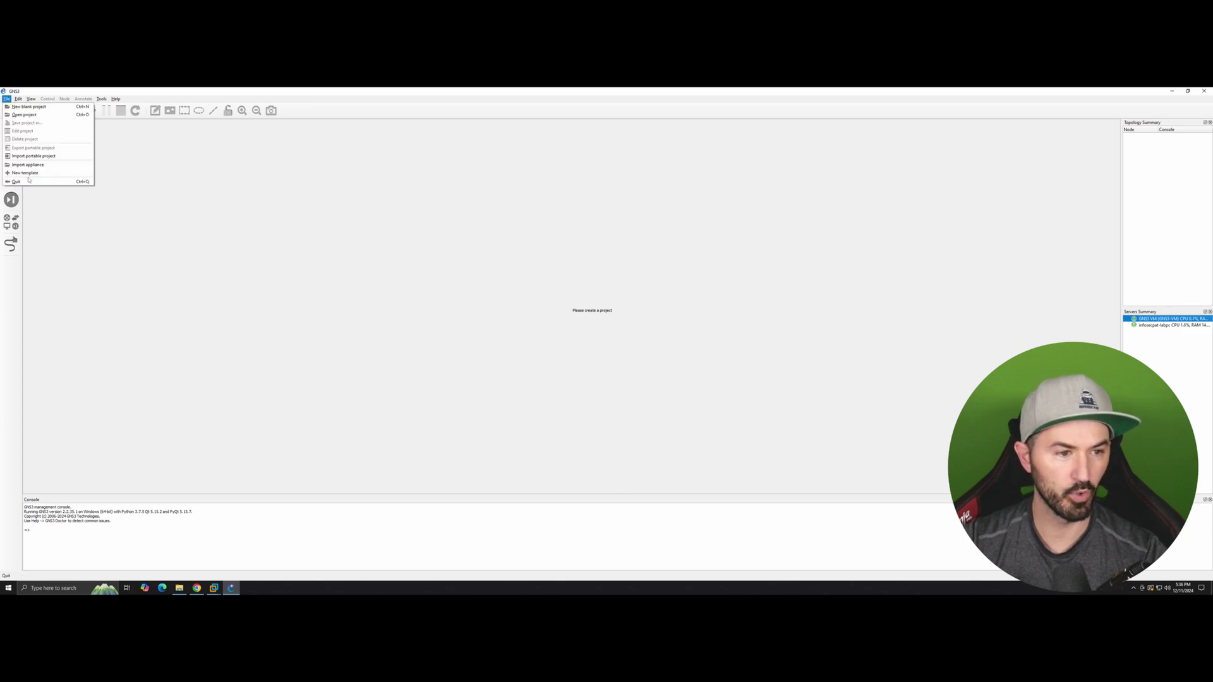
left_click(28, 165)
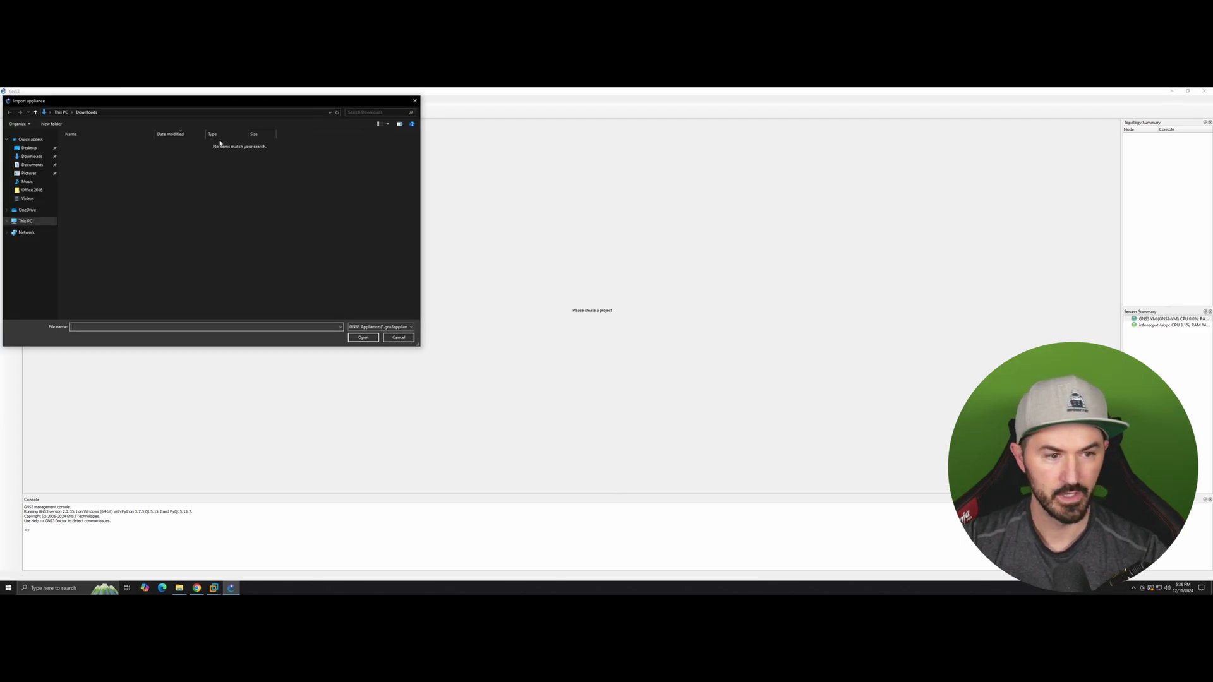
left_click_drag(222, 105, 463, 156)
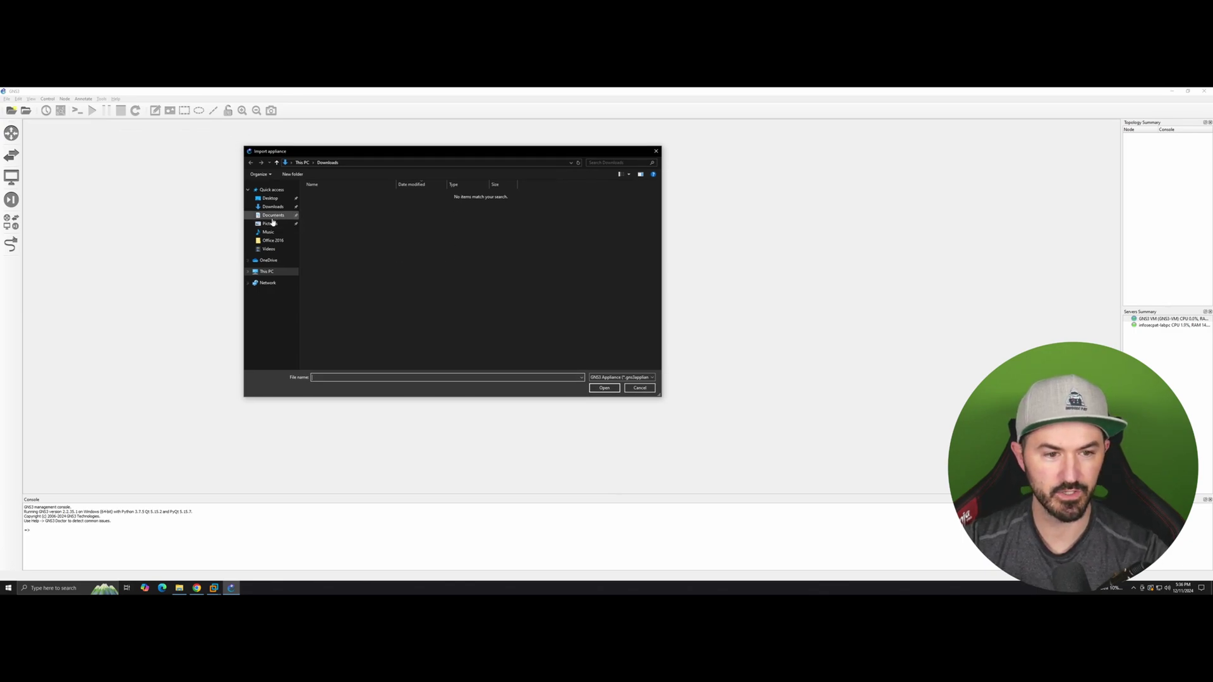
left_click(274, 216)
double_click(335, 195)
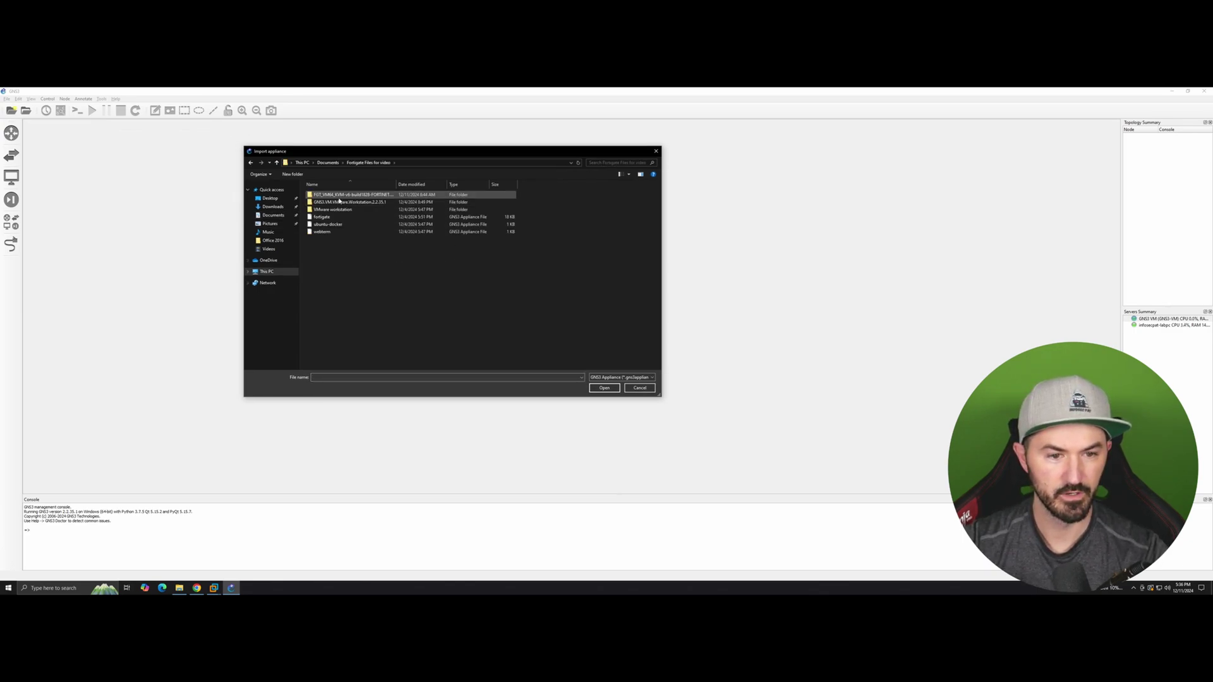
double_click(339, 196)
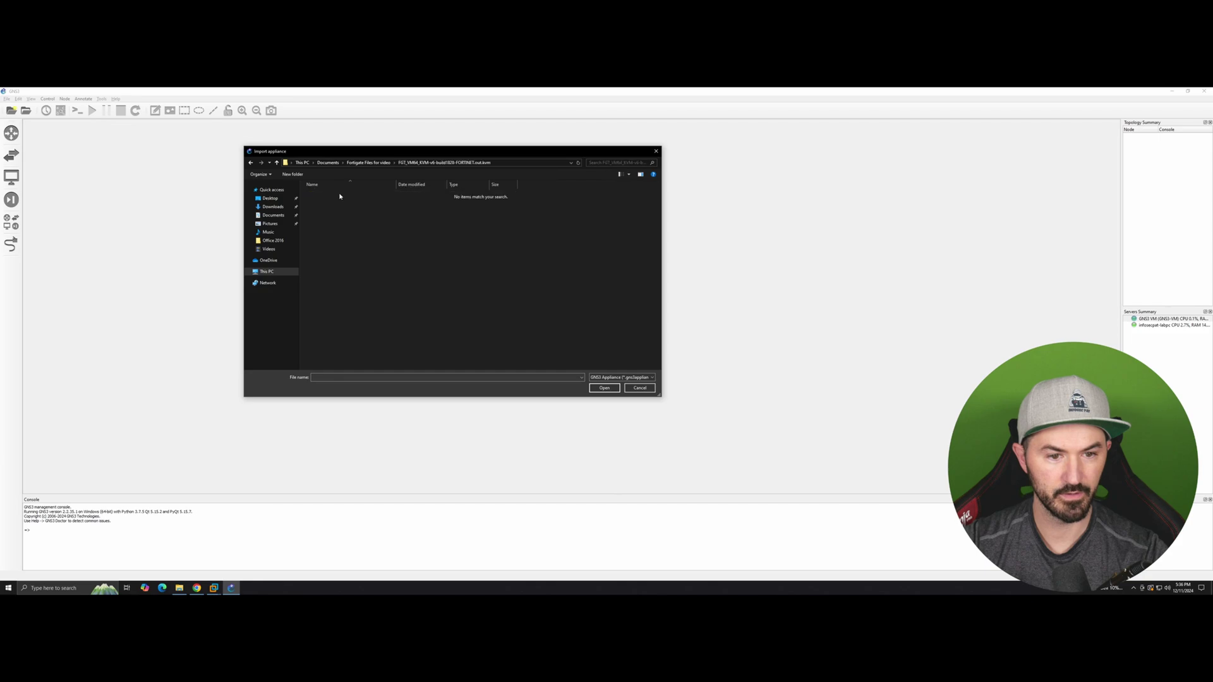
left_click(621, 378)
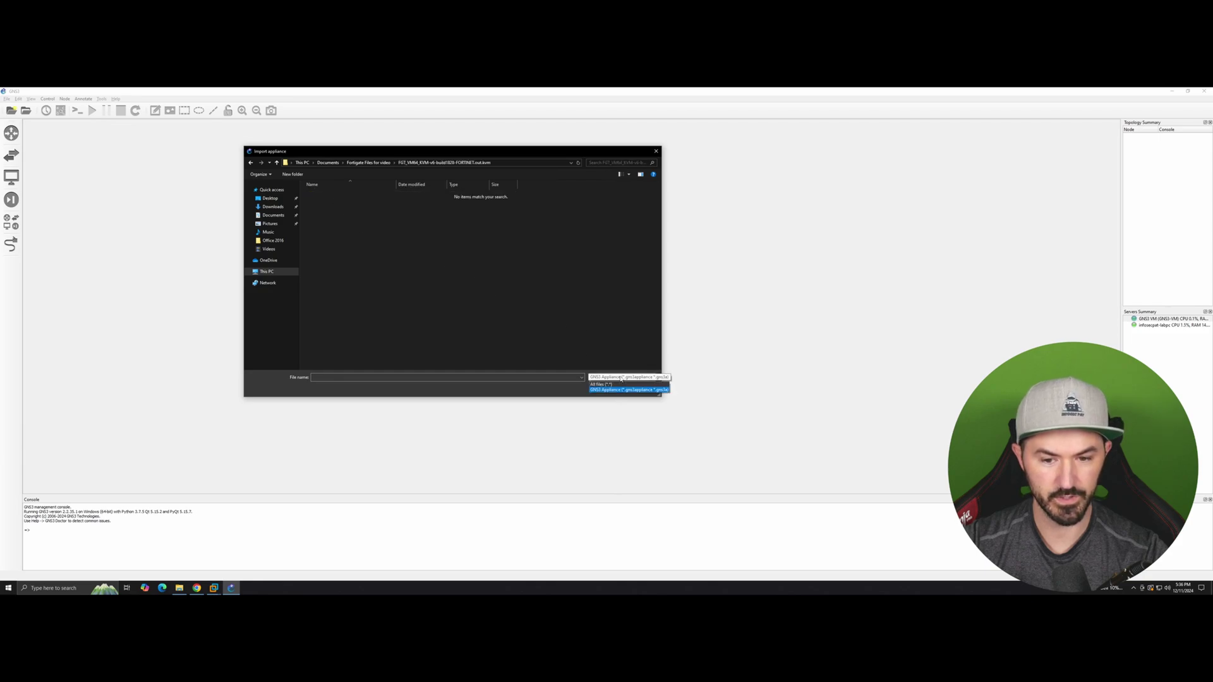
left_click(620, 389)
left_click(325, 195)
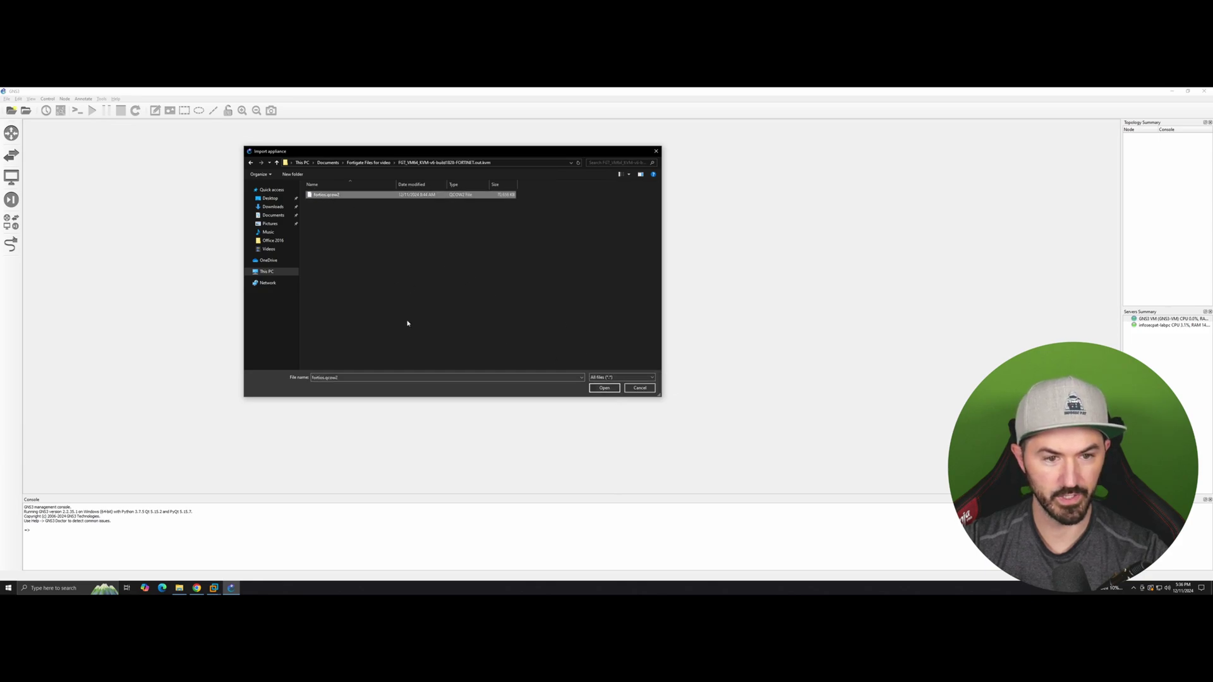
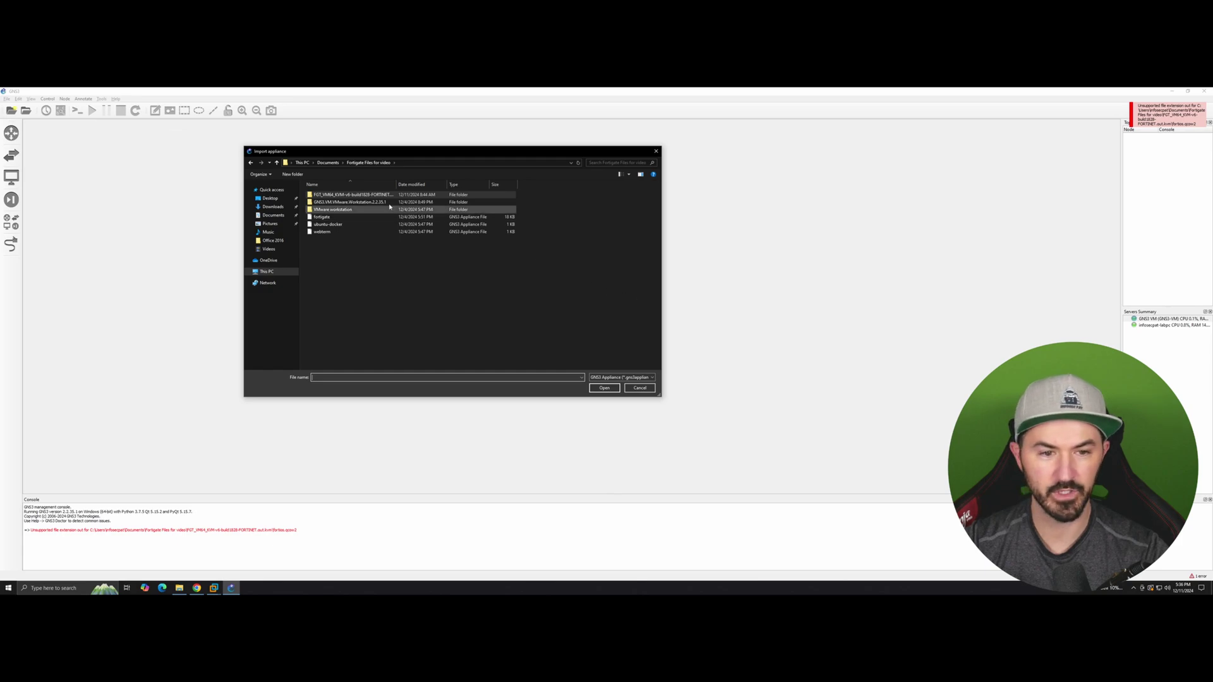
Look for appliance files in the FortiGate KVM and GNS3.VM.VMware.Workstation.2.2.35.1 folders, and return to the Fortigate Files for video folder
double_click(365, 195)
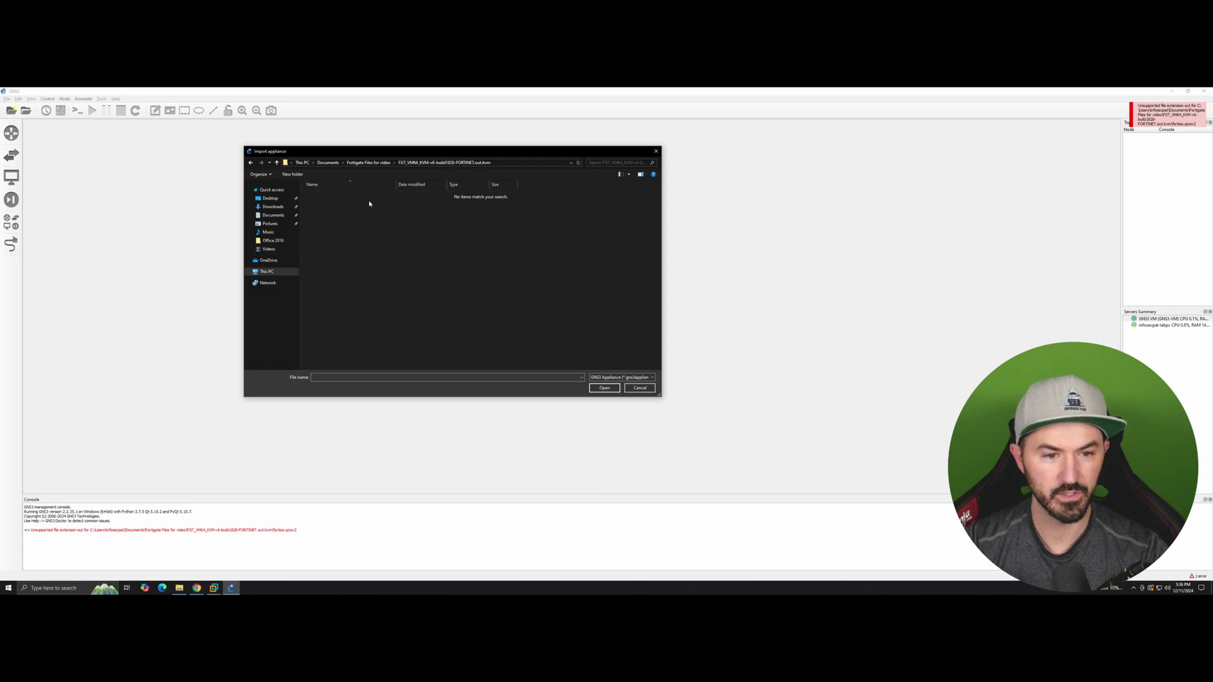
left_click(626, 378)
left_click(632, 379)
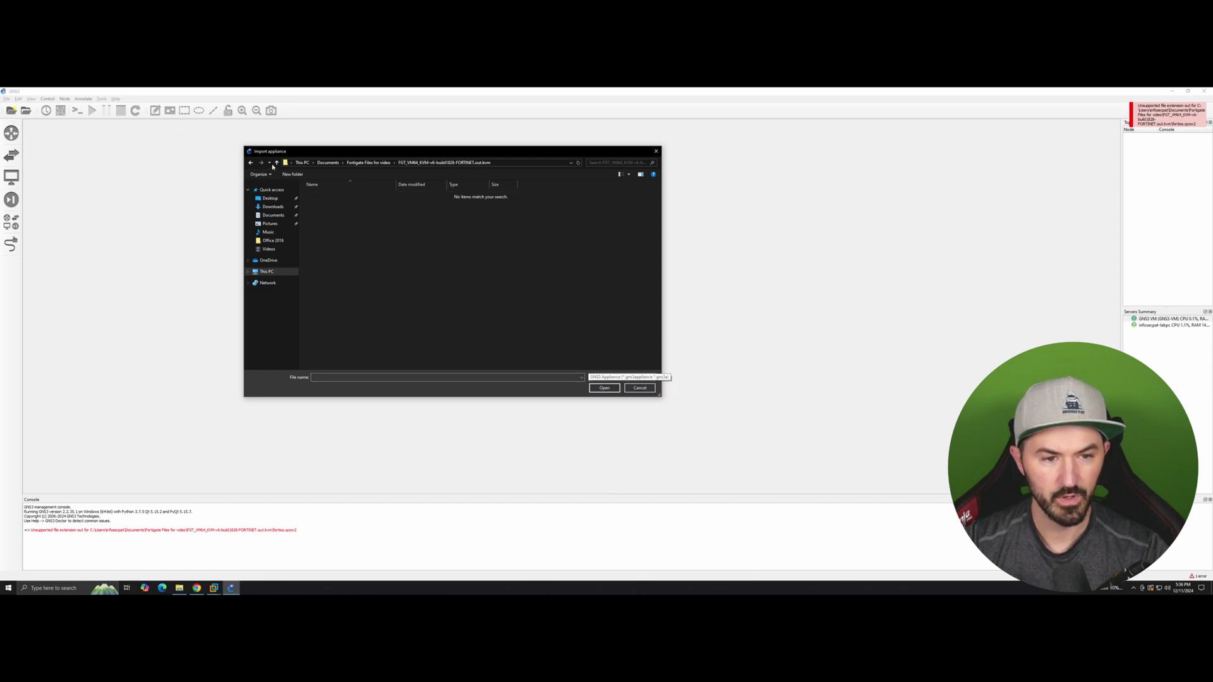
left_click(252, 163)
double_click(336, 203)
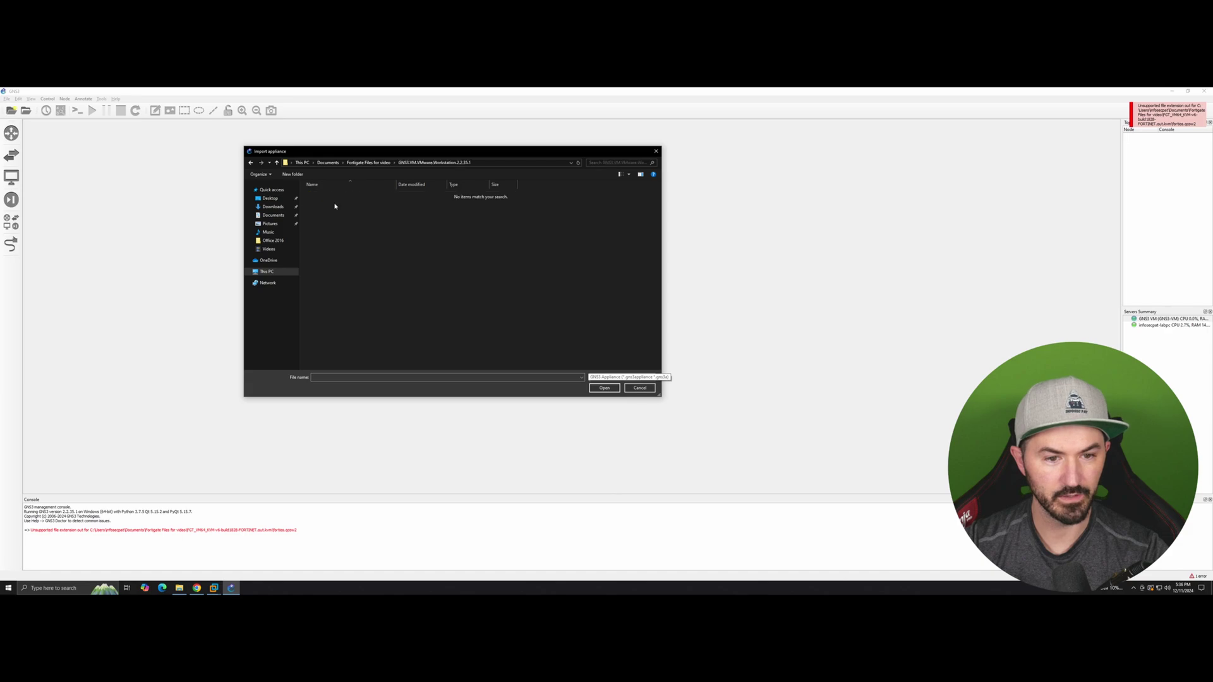
left_click(252, 163)
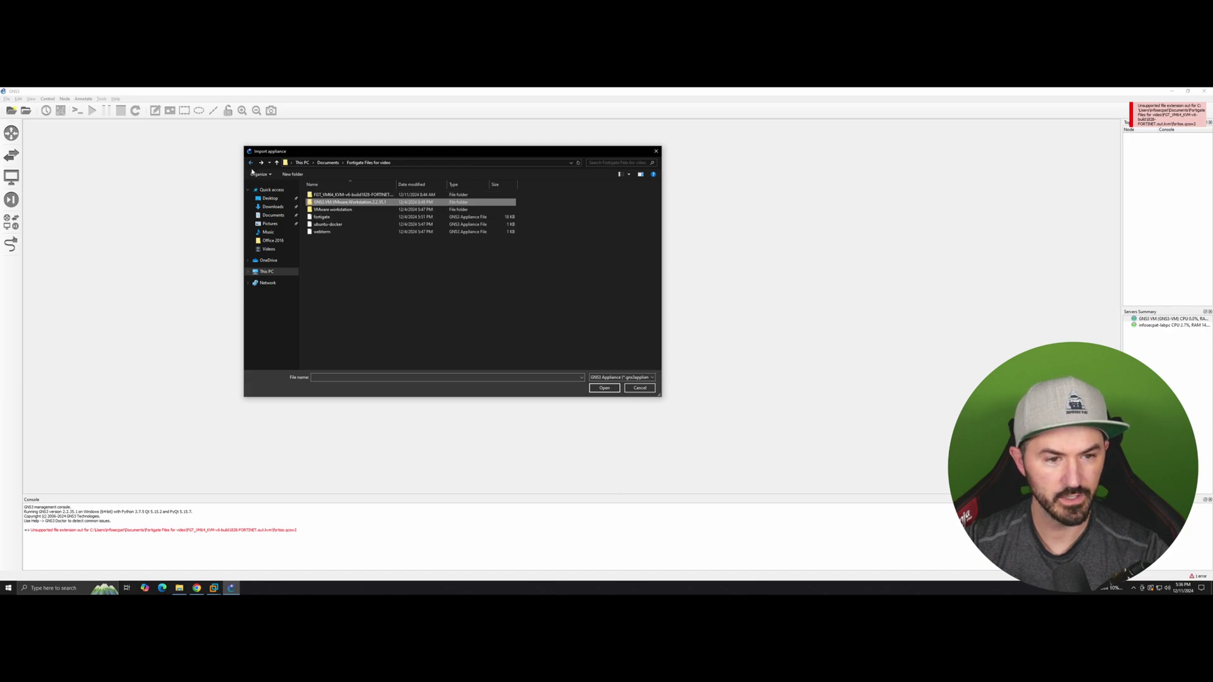
Open the fortigate appliance file for import, keeping installation on the GNS3 VM and the default Qemu binary
left_click(334, 217)
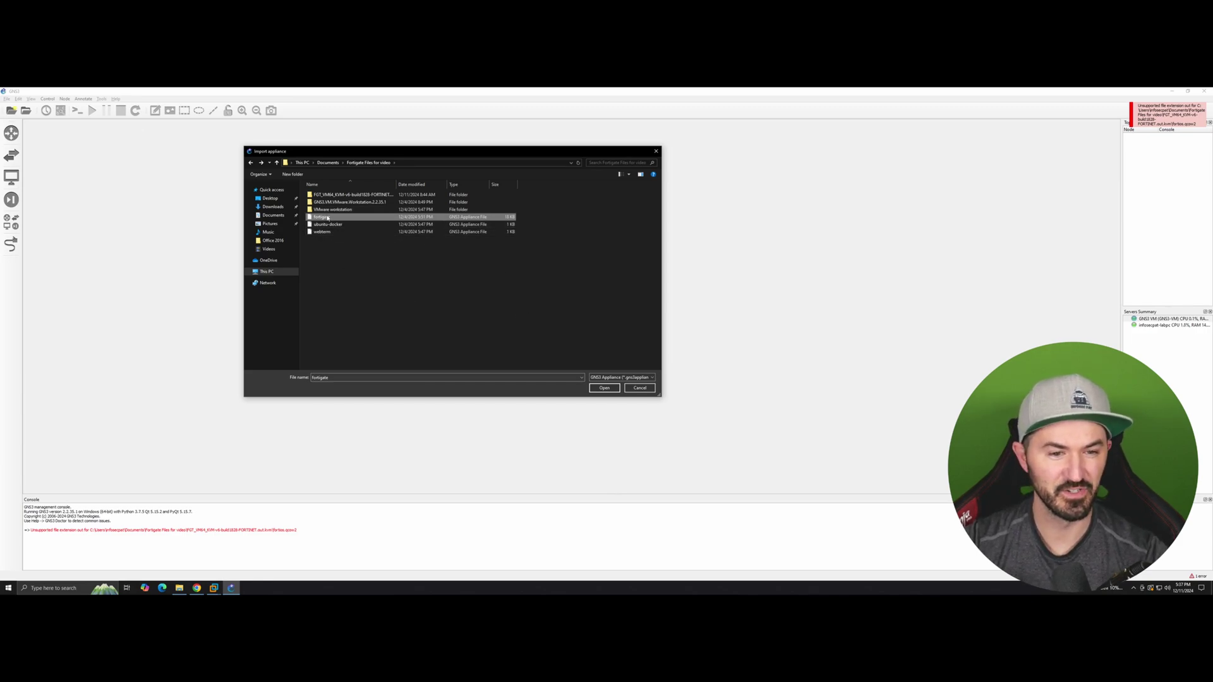
key("Return")
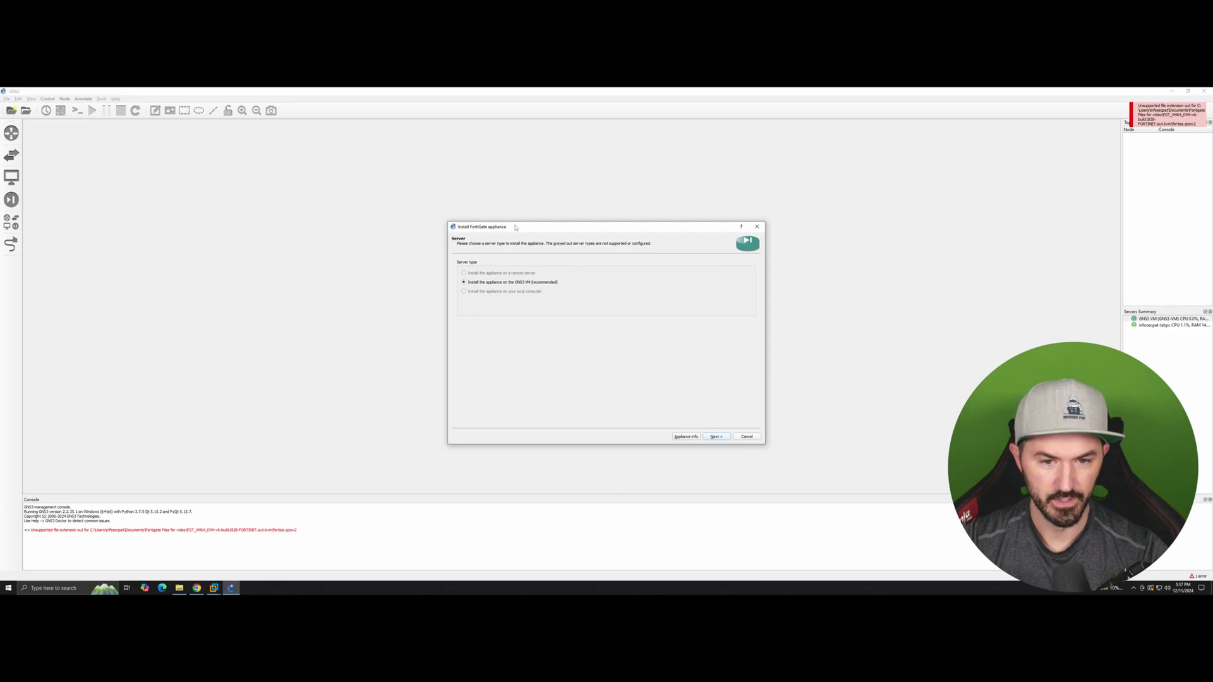
left_click_drag(515, 227, 394, 205)
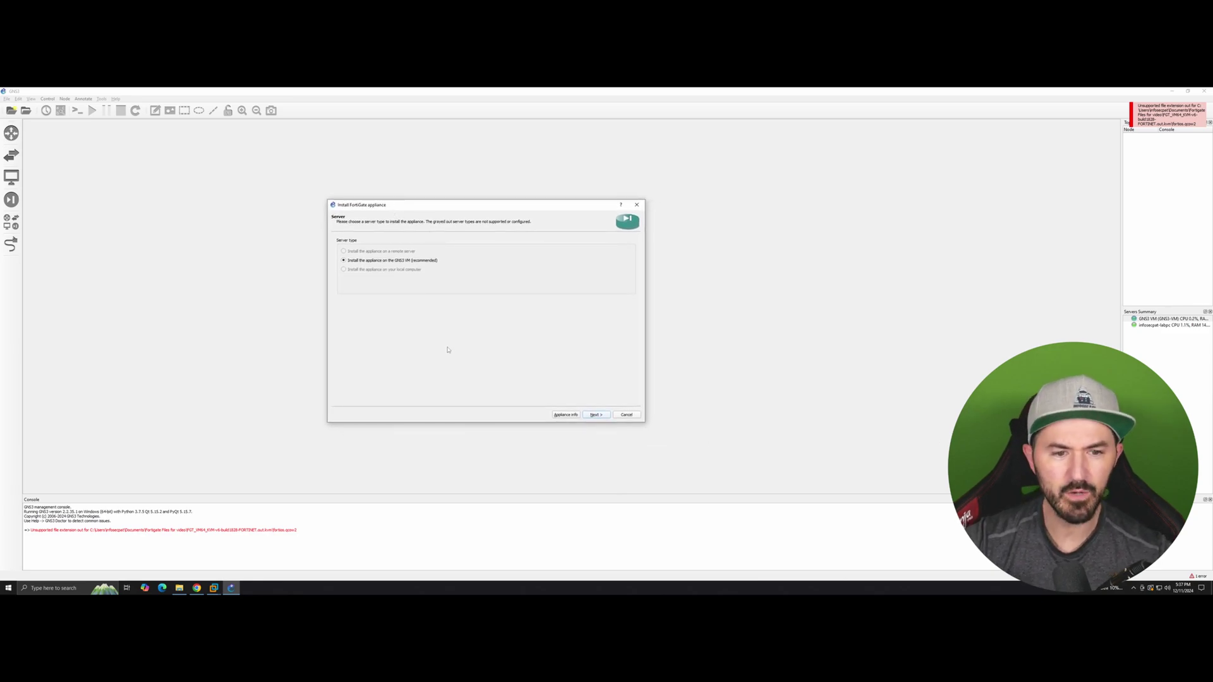
left_click(596, 415)
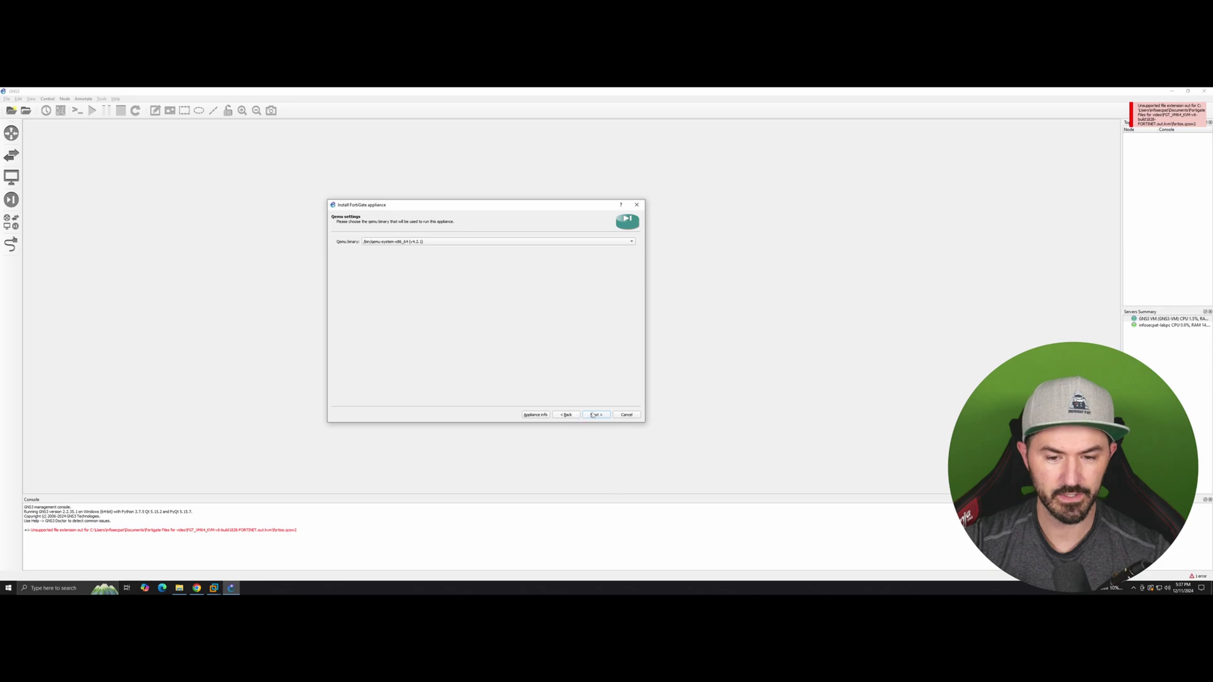
left_click(595, 415)
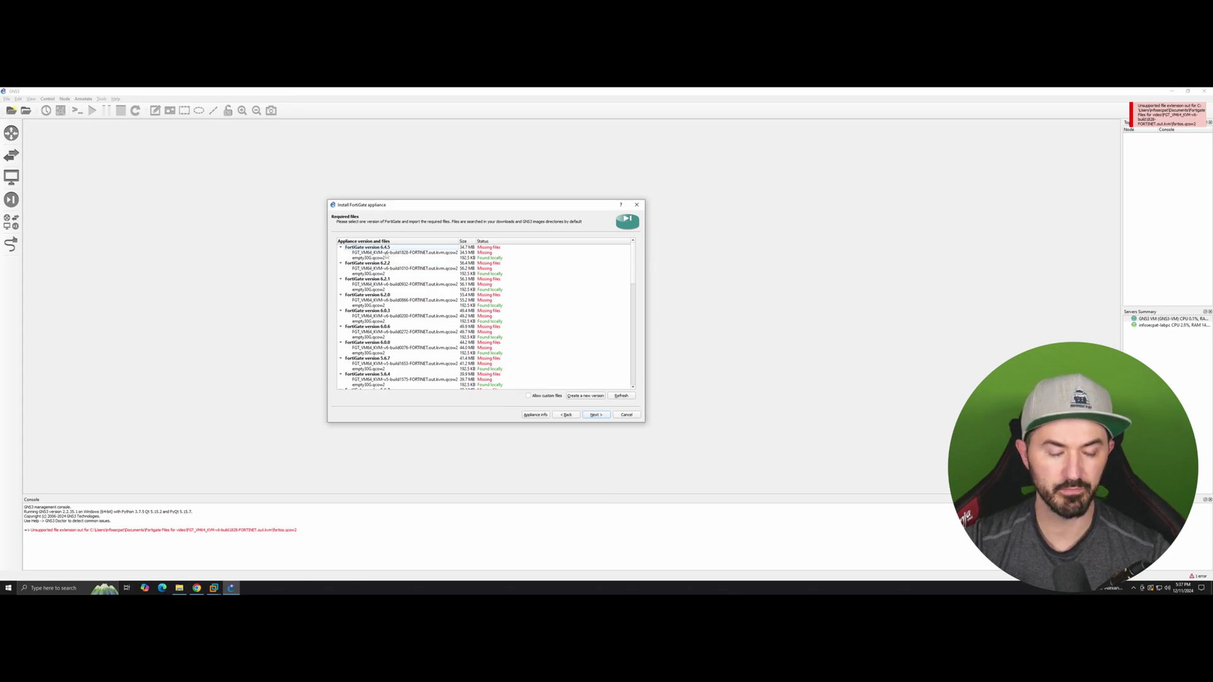
Import fortios.qcow2 from the FortiGate KVM folder as the missing KVM image file for FortiGate version 6.4.5
left_click(403, 249)
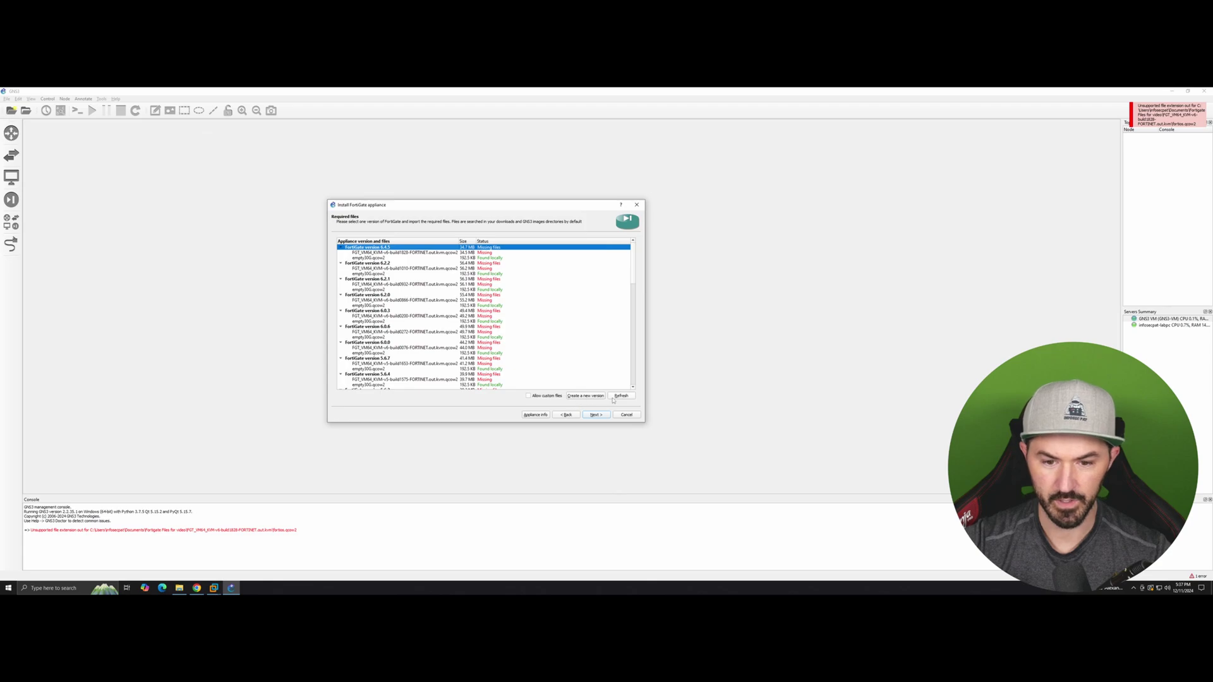
left_click(340, 247)
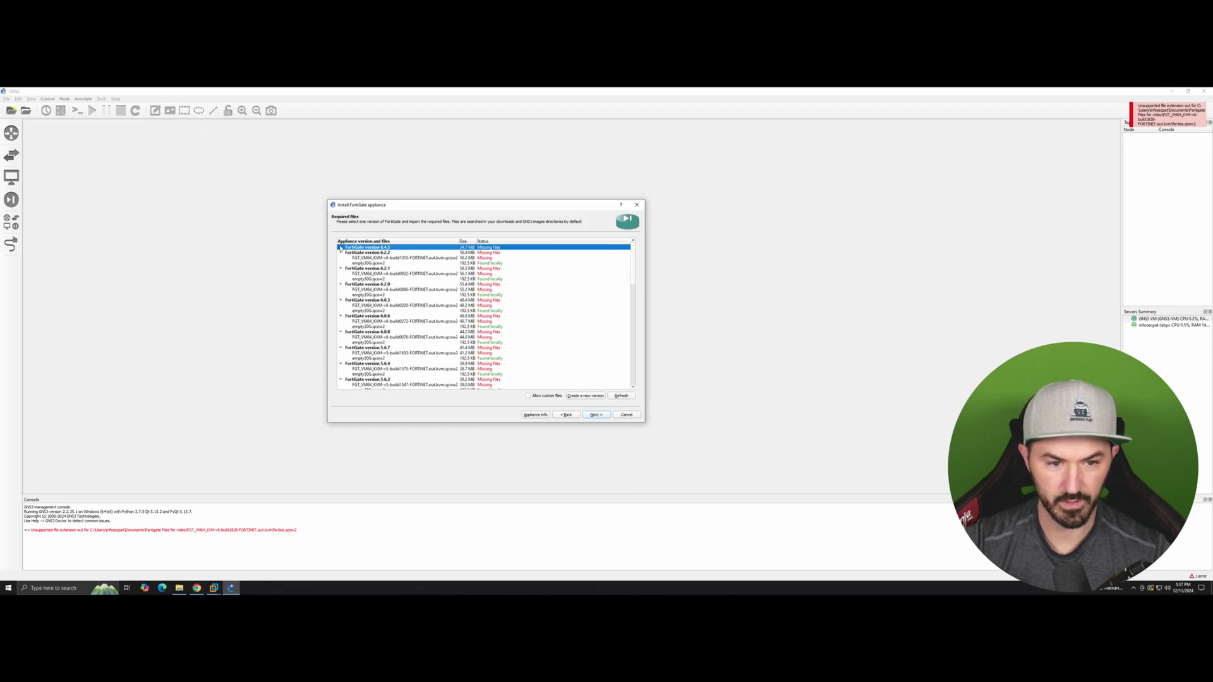
left_click(340, 247)
left_click(384, 252)
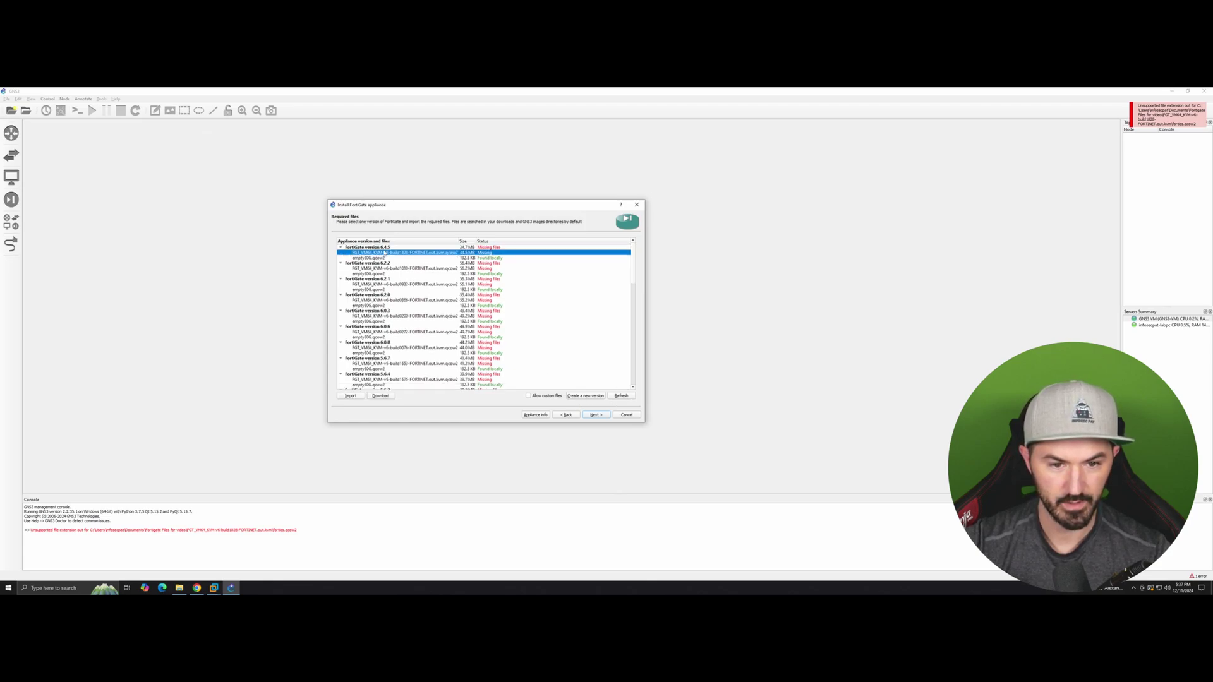
left_click(350, 395)
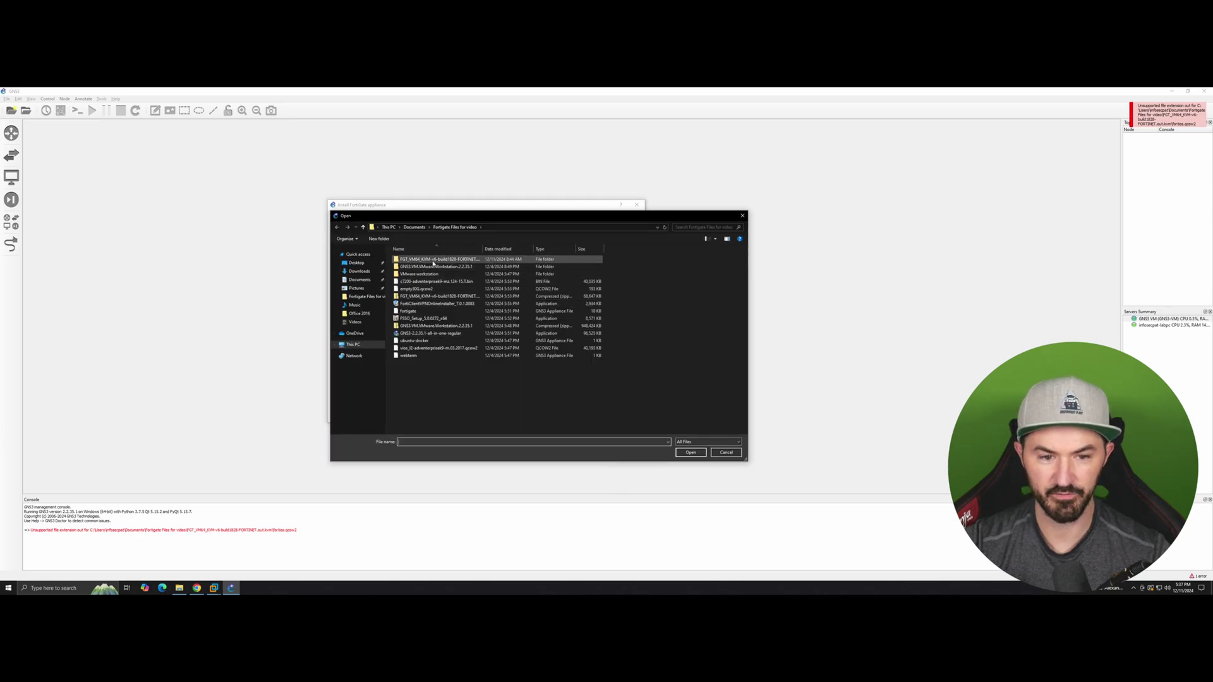
double_click(433, 260)
left_click(430, 259)
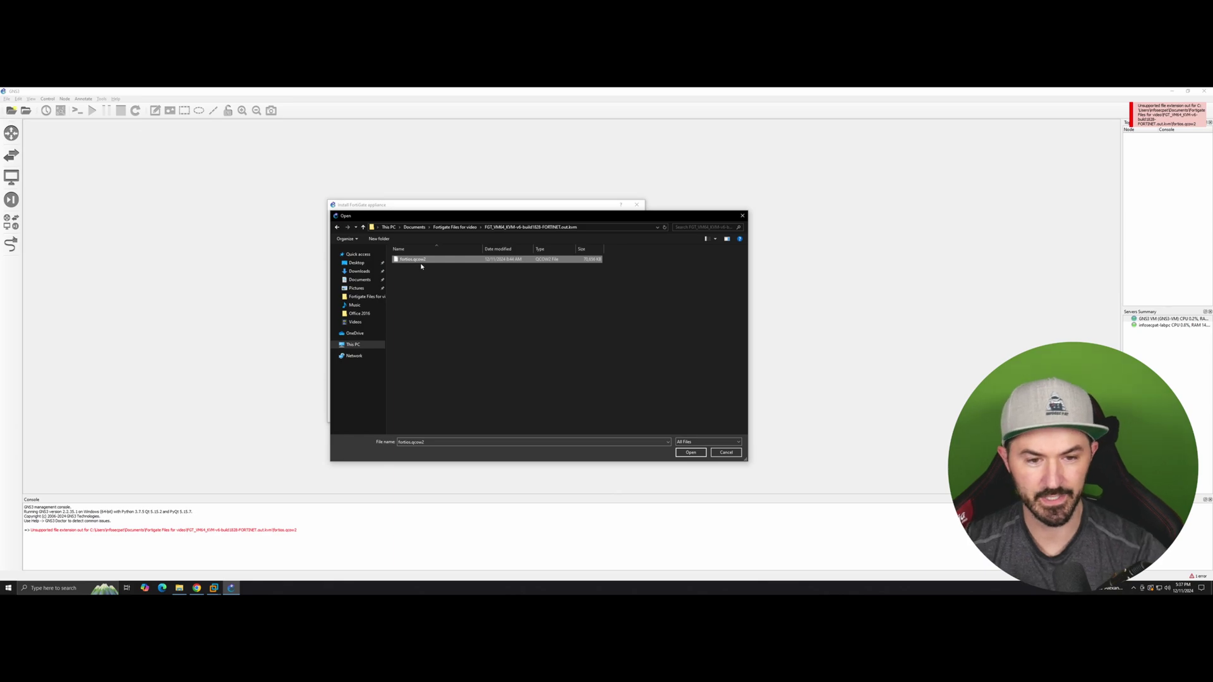
left_click(688, 453)
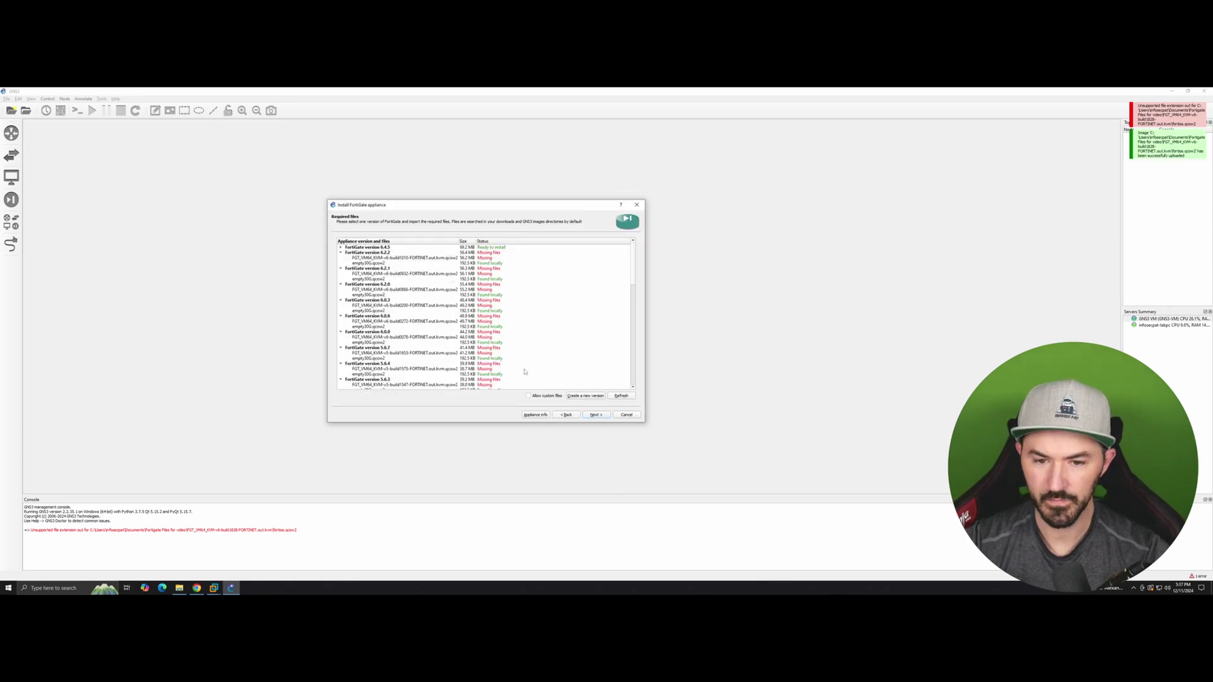
Install FortiGate version 6.4.5 and finish the appliance wizard
left_click(415, 247)
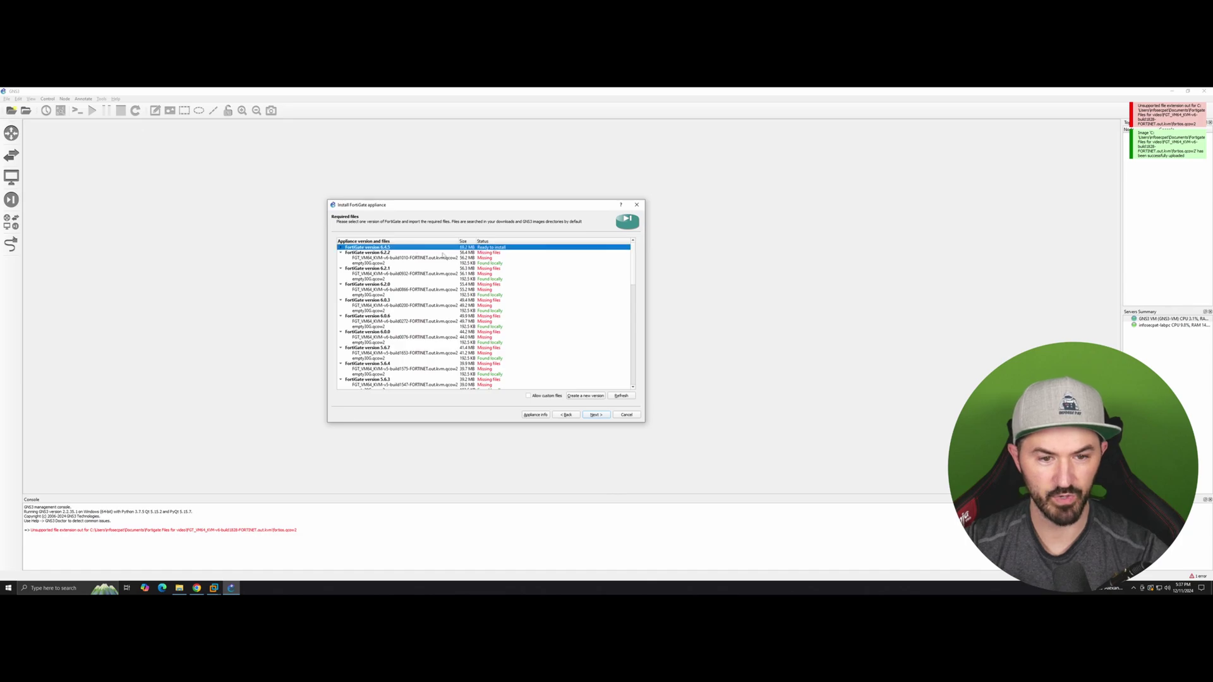
left_click(340, 247)
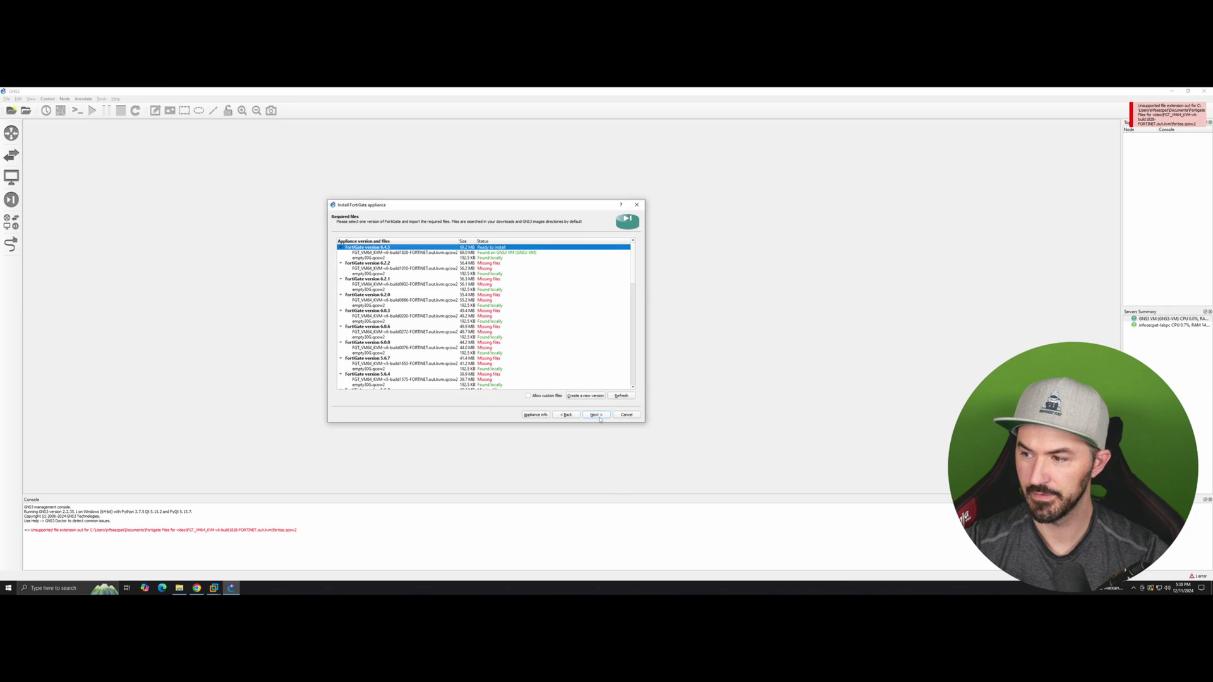
left_click(599, 417)
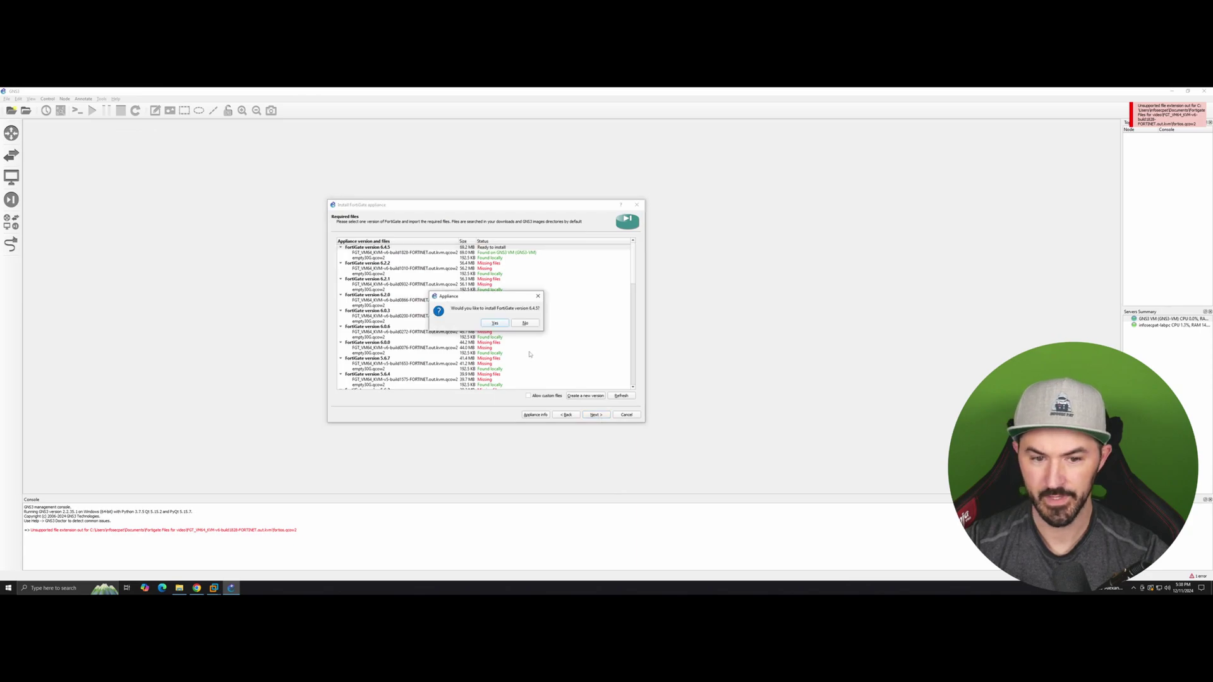
left_click(494, 322)
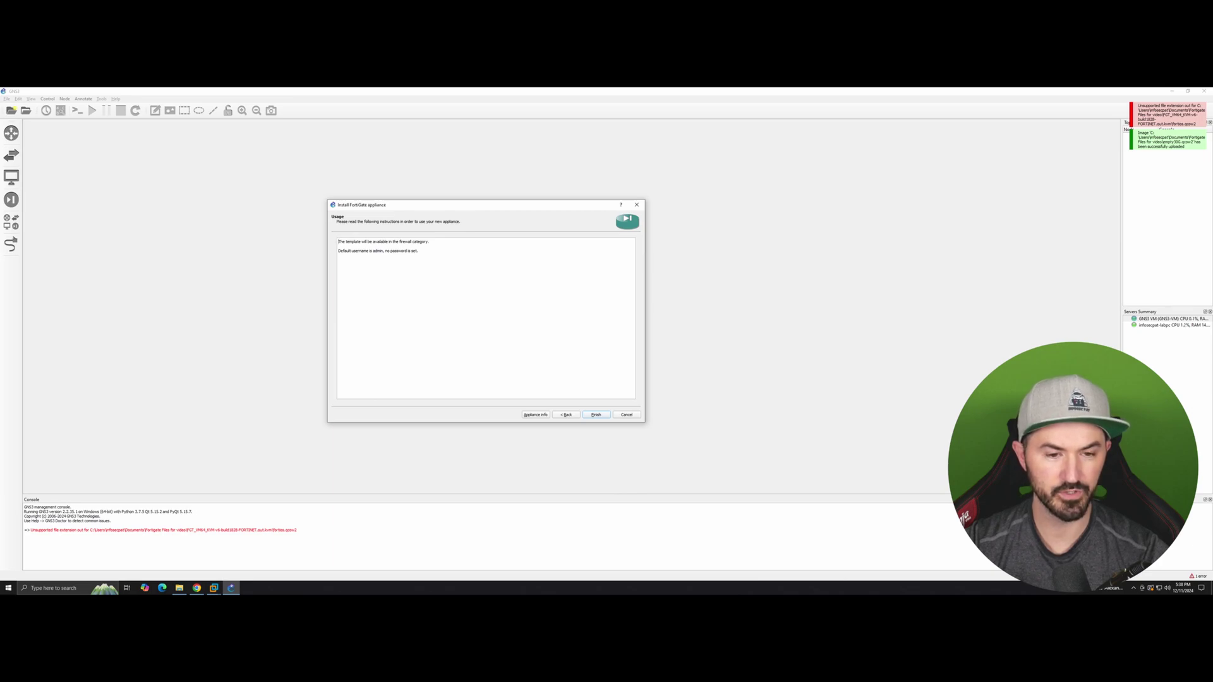
left_click(590, 415)
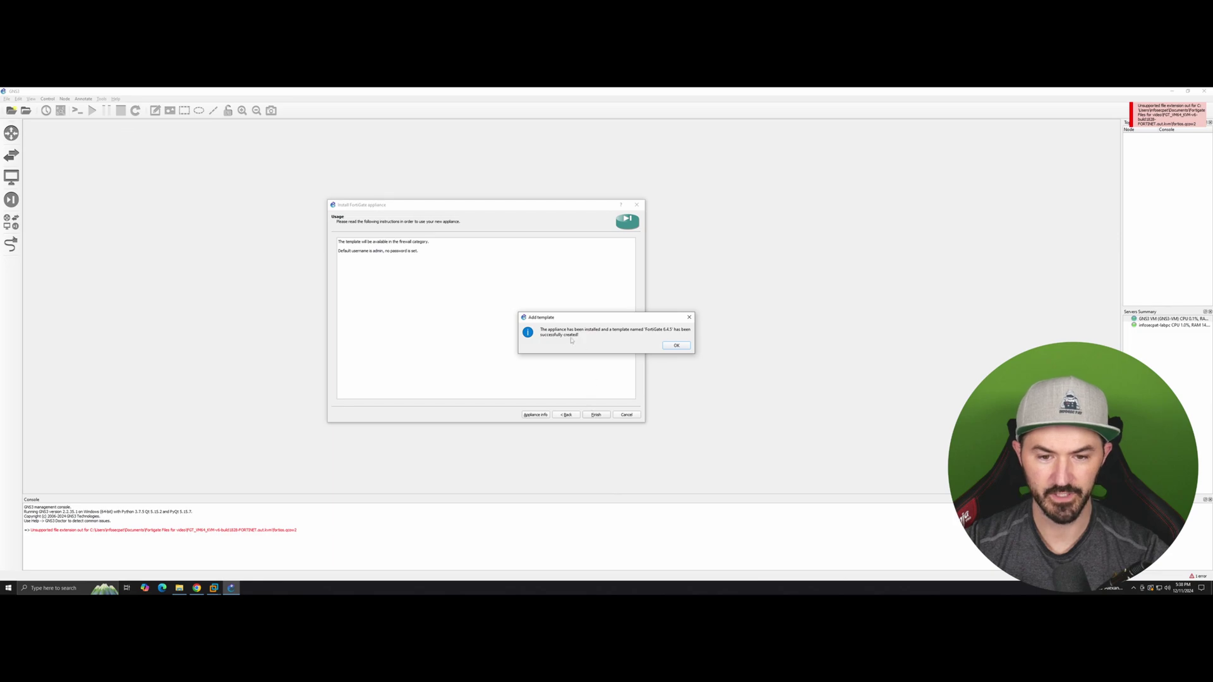
left_click(675, 345)
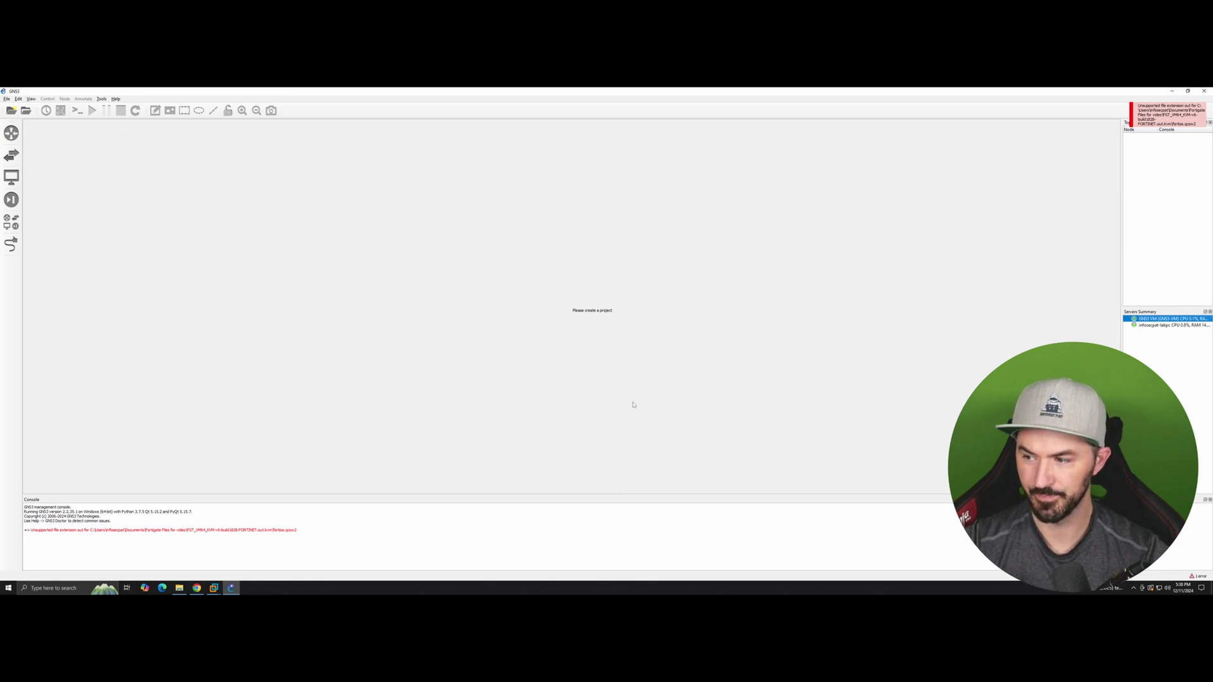
Import the webterm appliance file, install it on the GNS3 VM, and finish the wizard
left_click(7, 99)
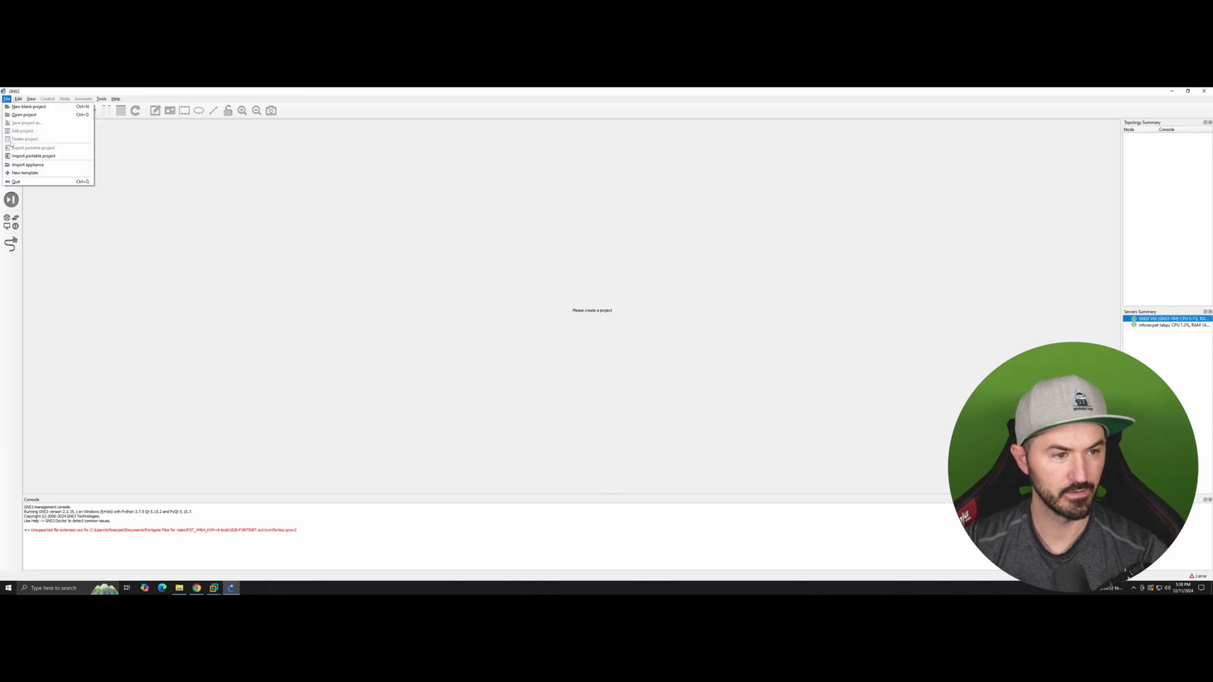
left_click(28, 164)
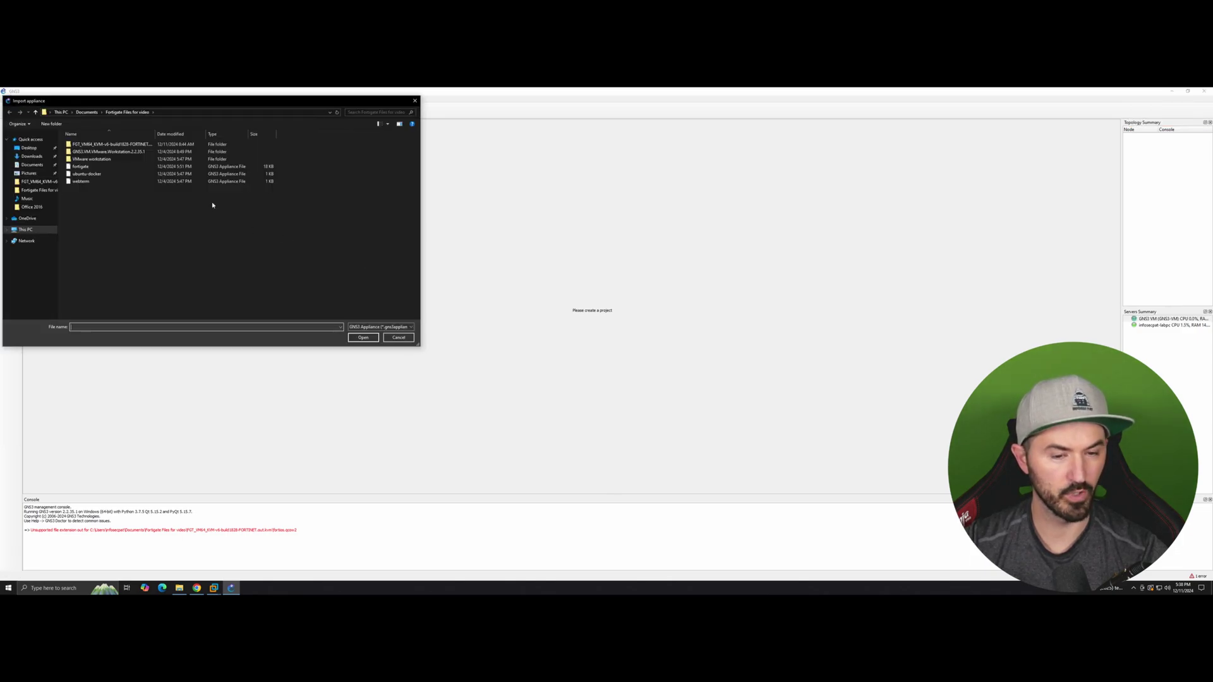
left_click(83, 183)
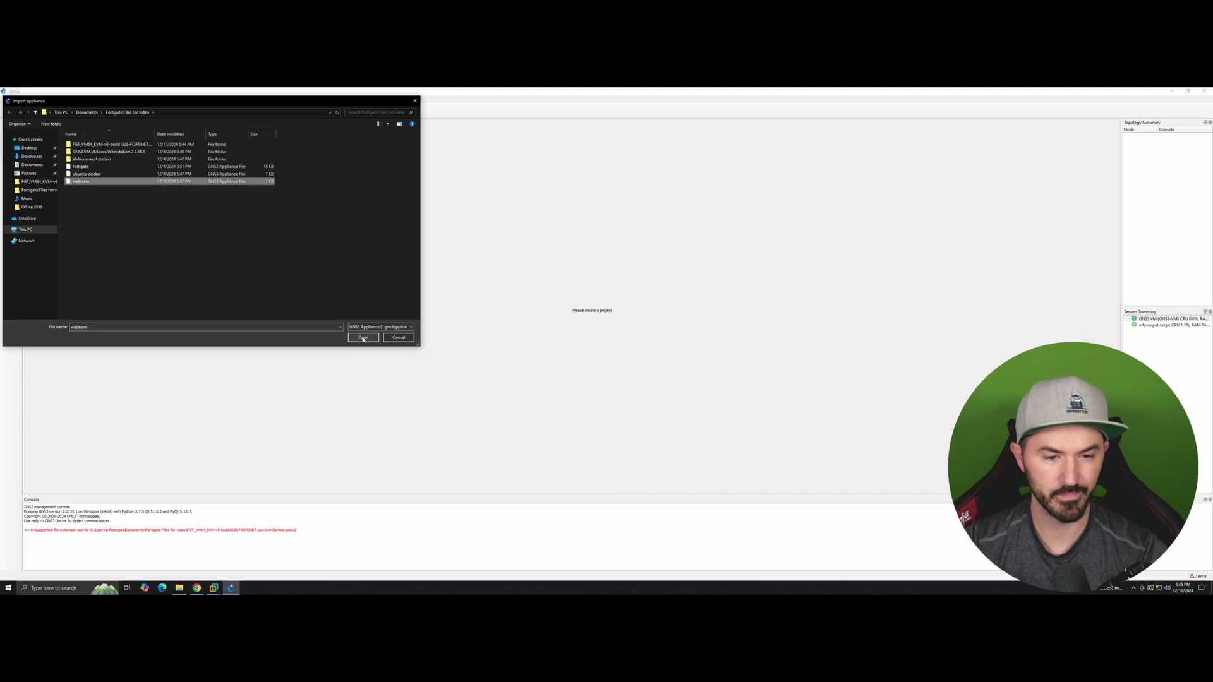
left_click(364, 338)
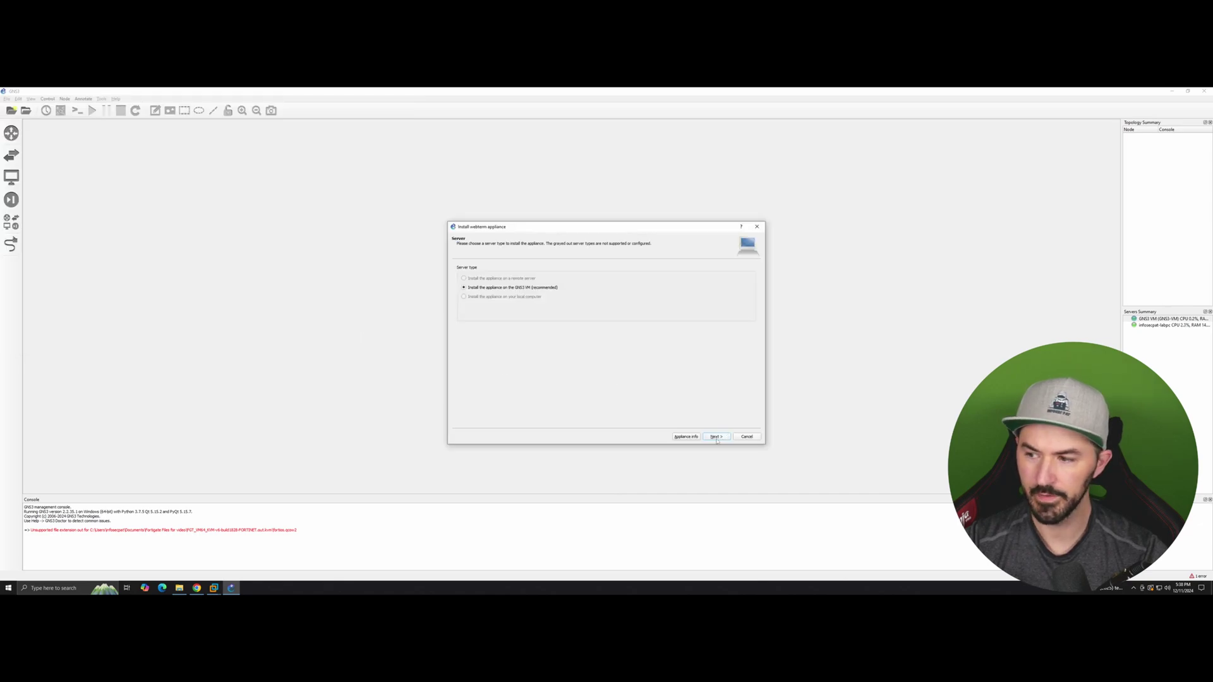
left_click(717, 439)
left_click(716, 437)
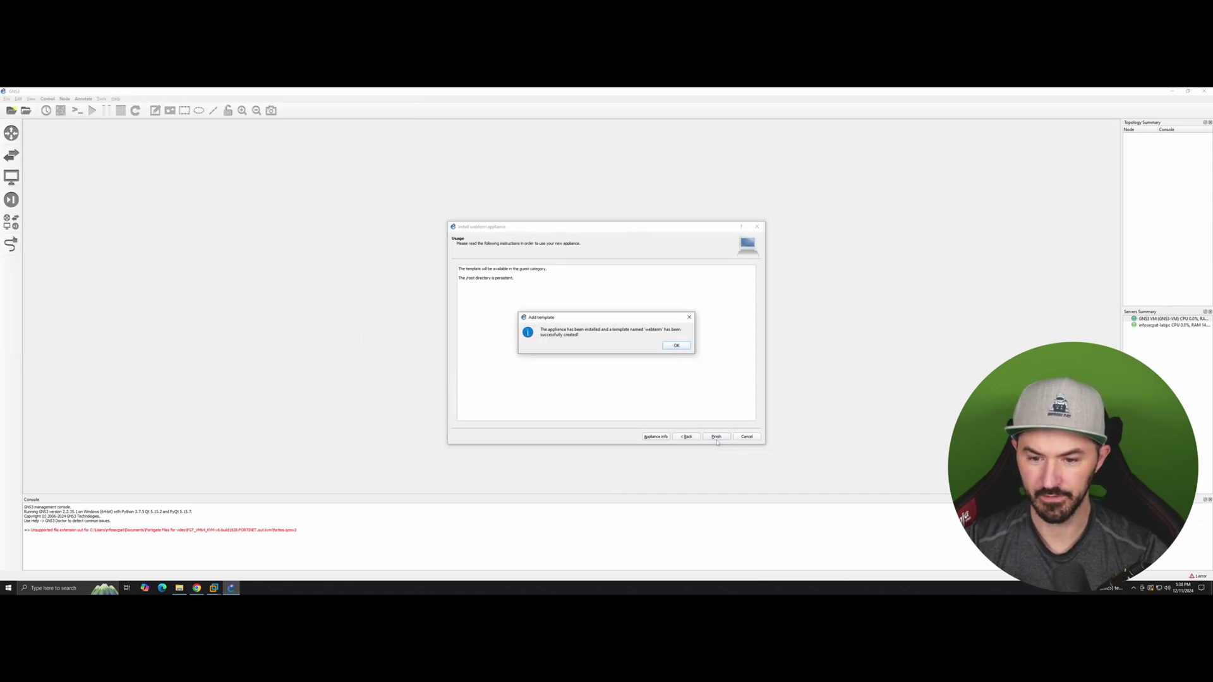
left_click(675, 345)
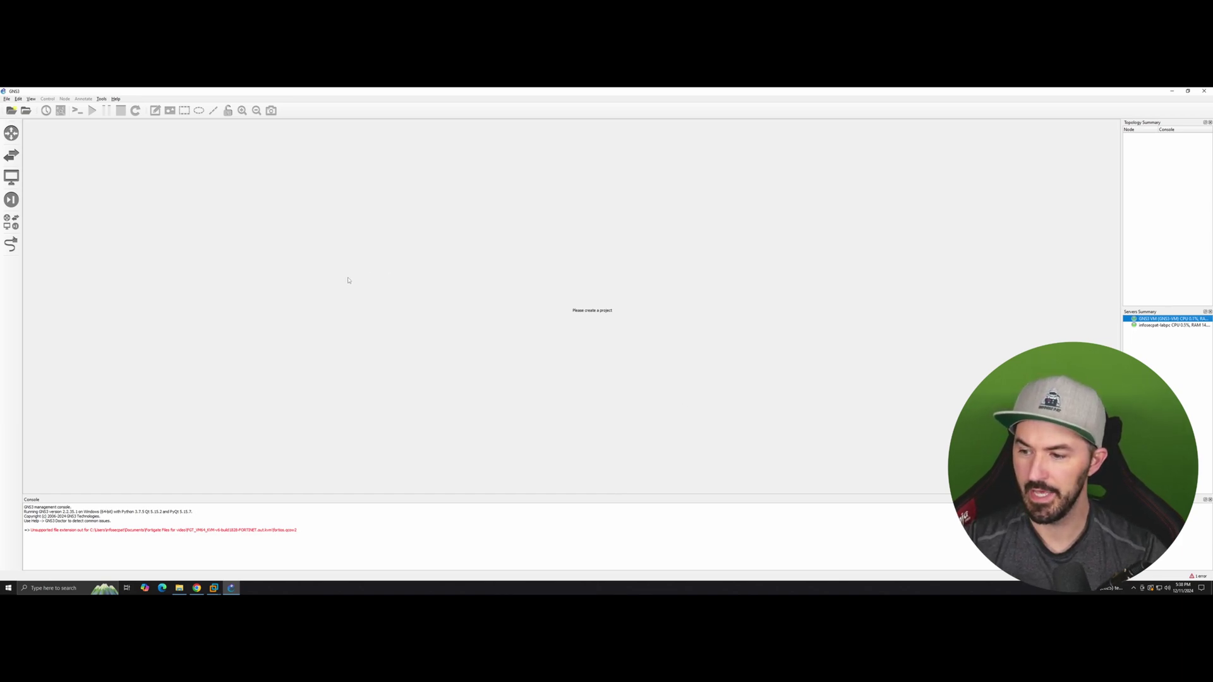
Start a new Qemu VM template that runs on the GNS3 VM and name it SWITCH01
left_click(19, 99)
left_click(35, 131)
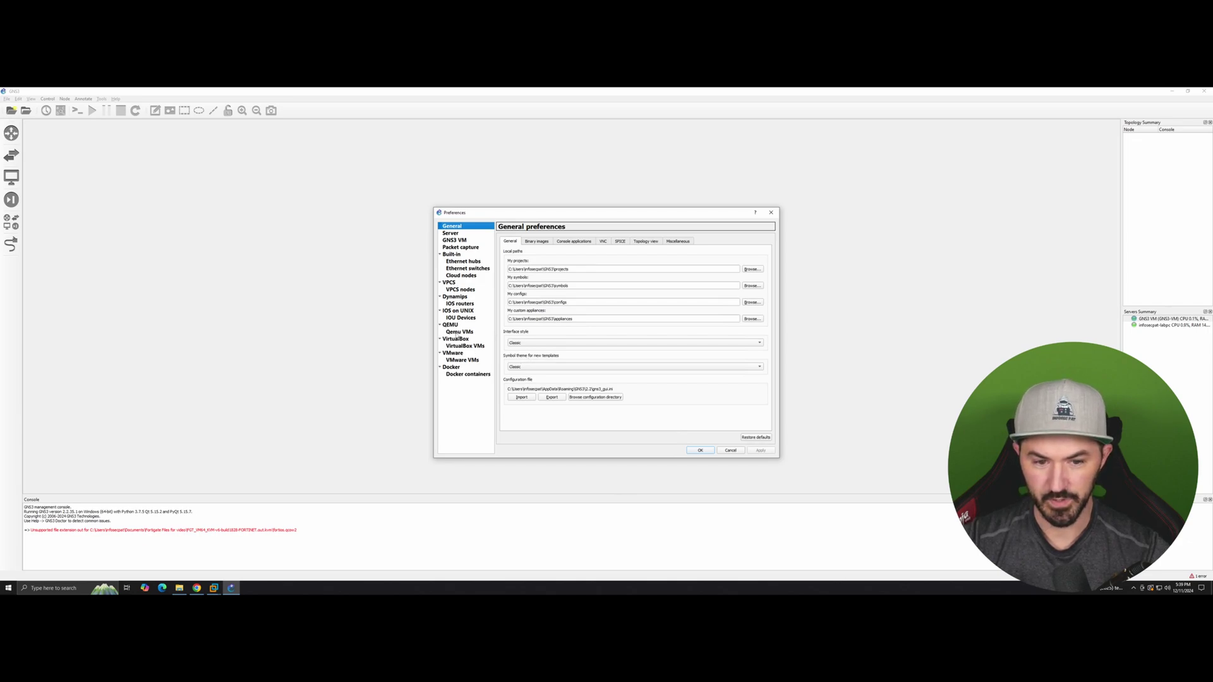
left_click(455, 331)
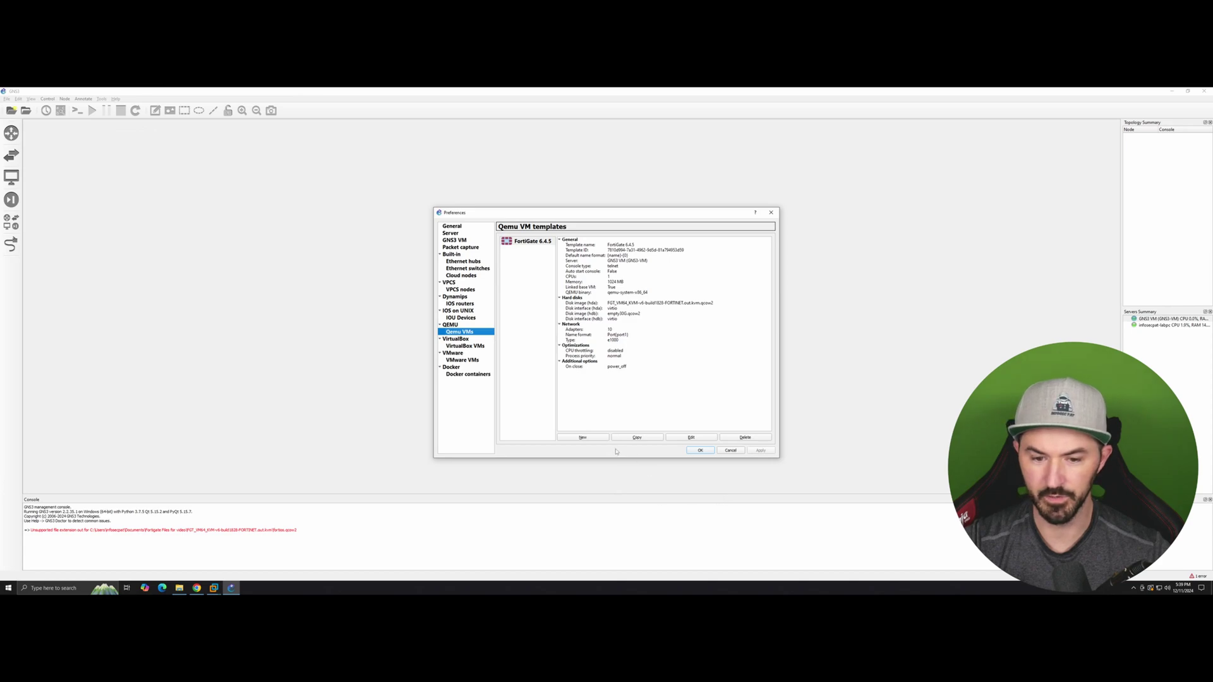
left_click(583, 437)
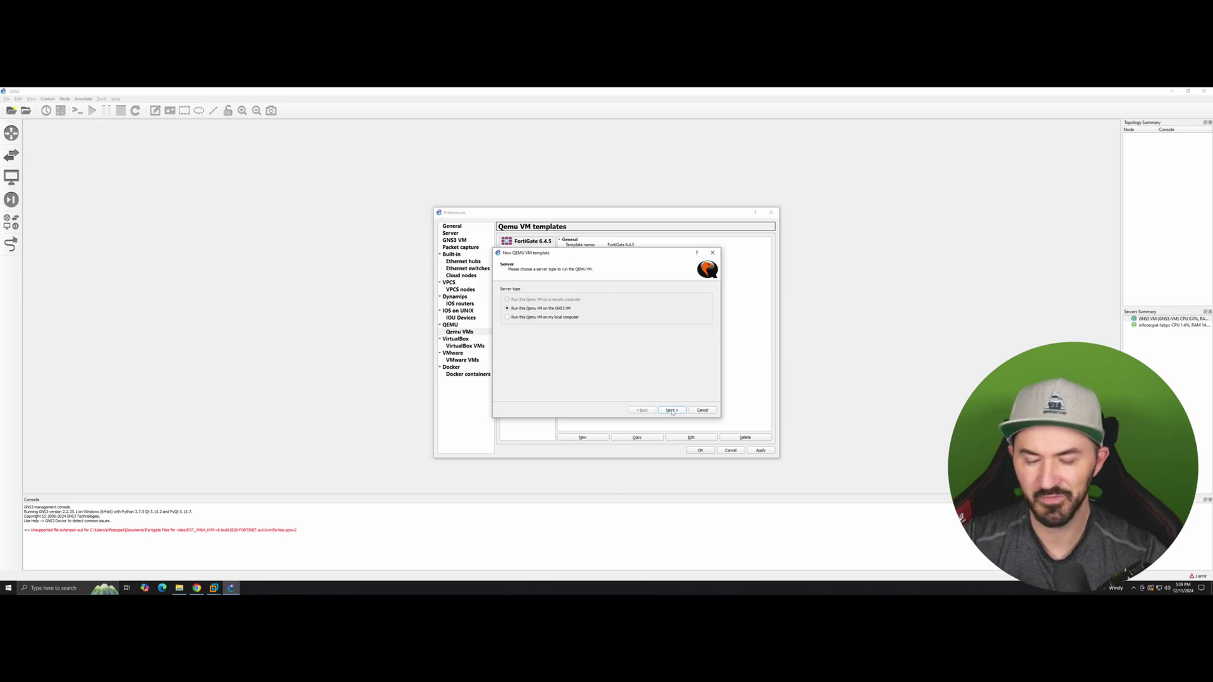
left_click(672, 411)
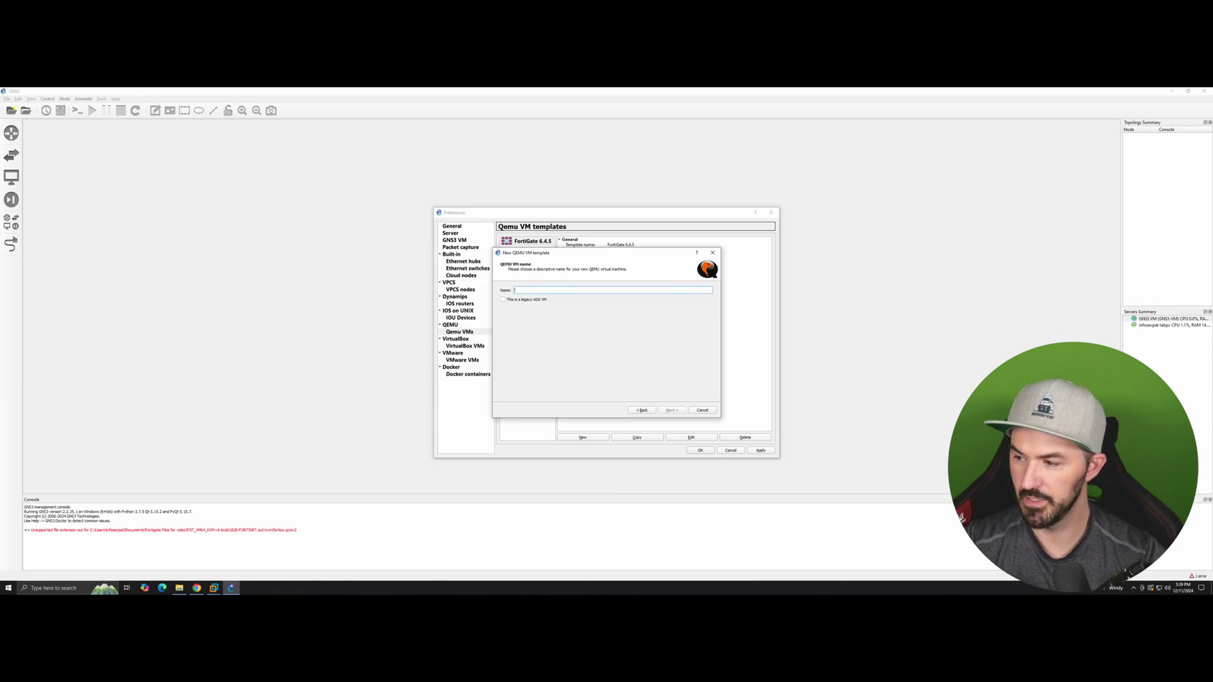
type("F")
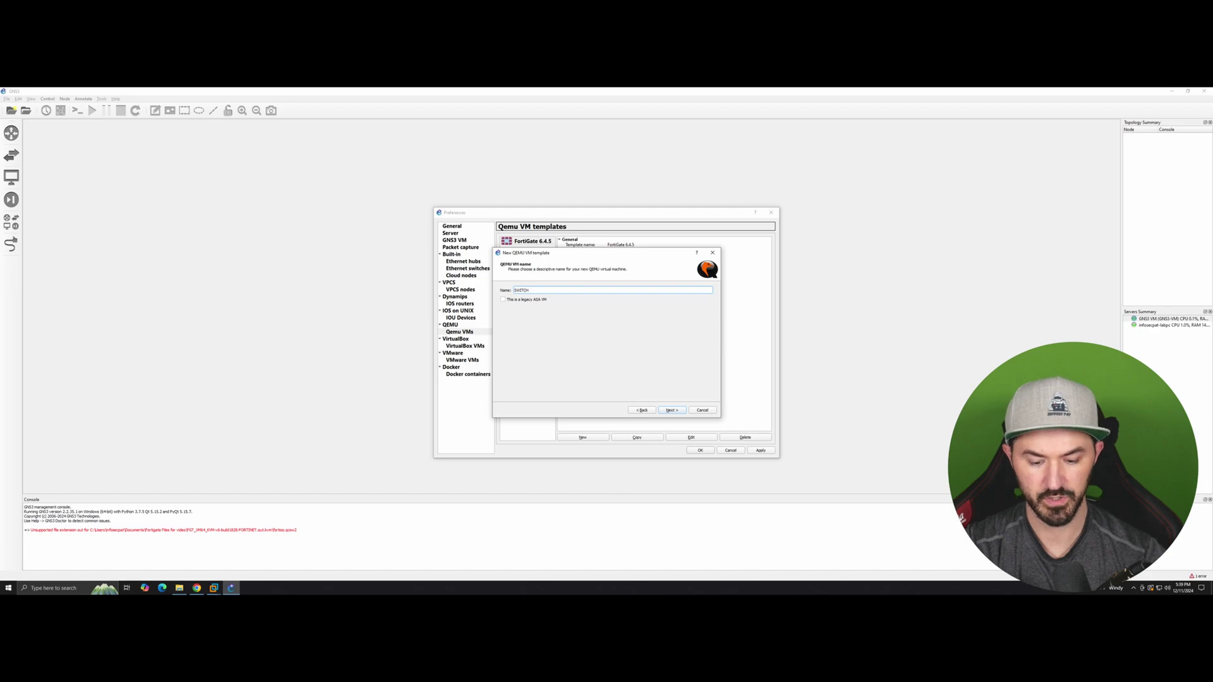
left_click(669, 411)
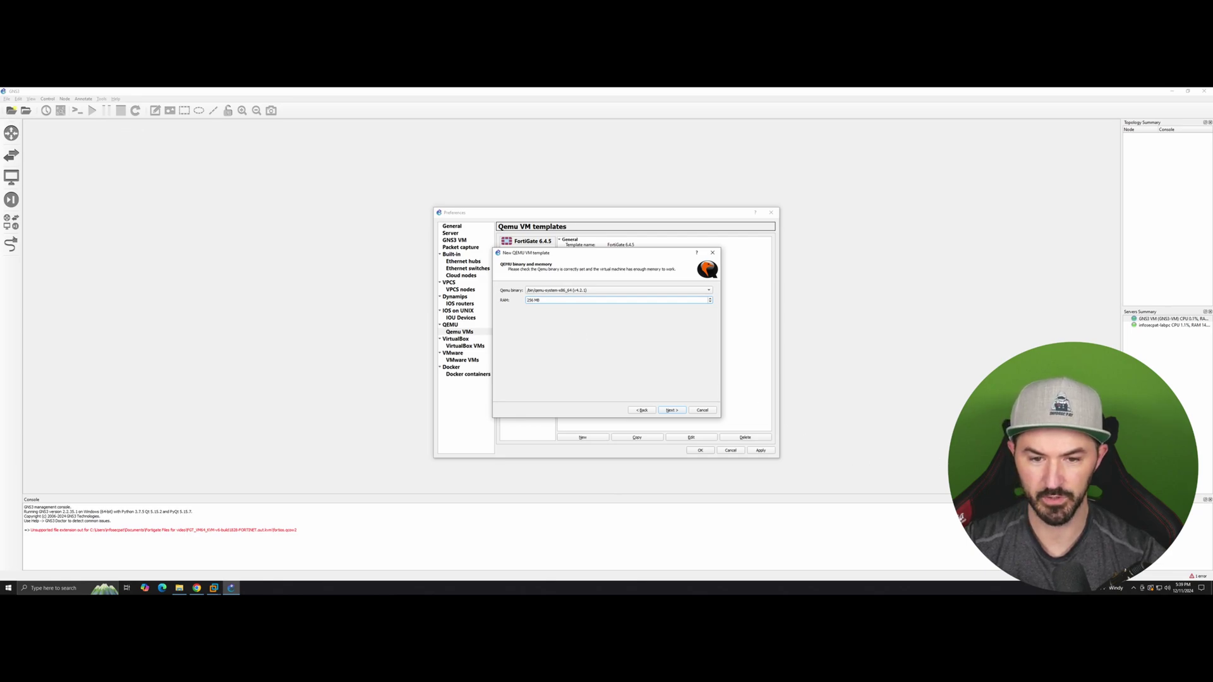
Set the switch template's RAM to 512 MB, keeping the default Qemu binary and the telnet console type
left_click_drag(541, 300, 503, 302)
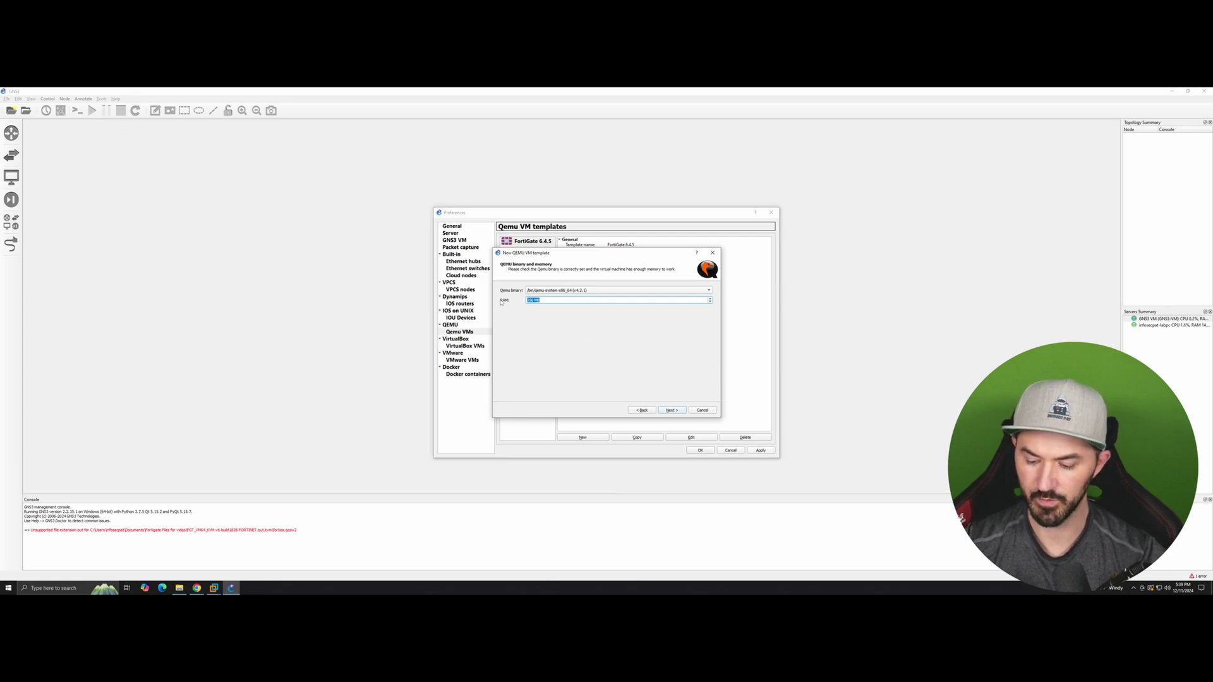
type("512")
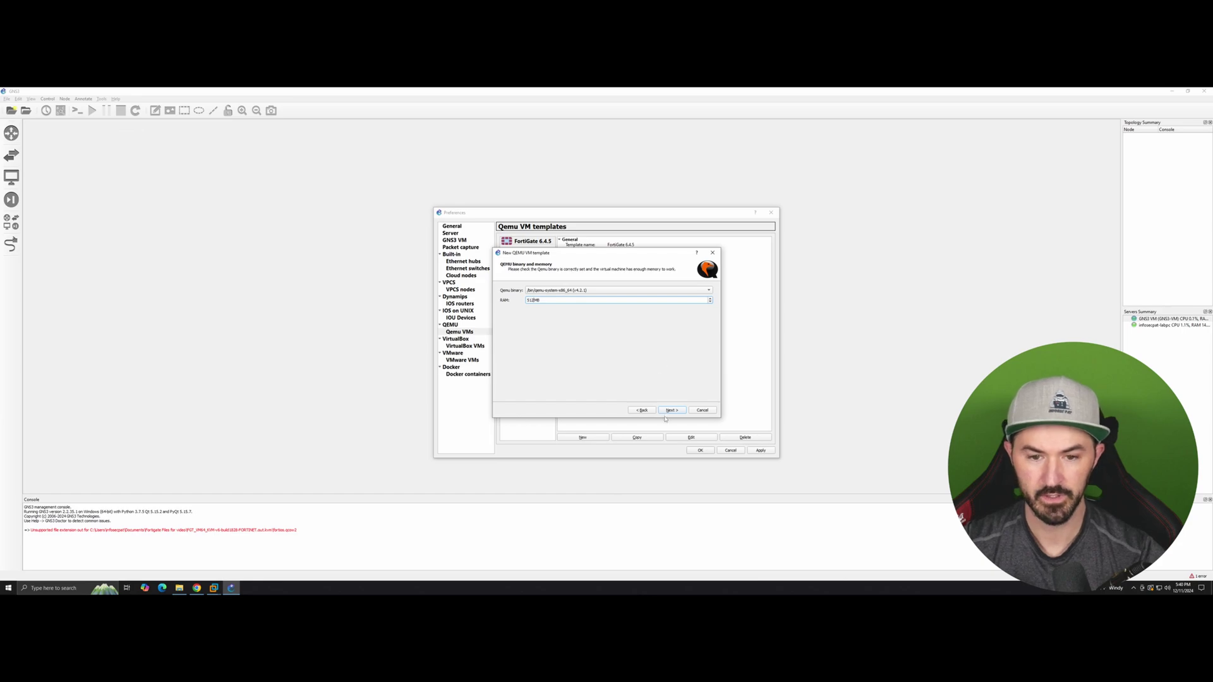
left_click(672, 412)
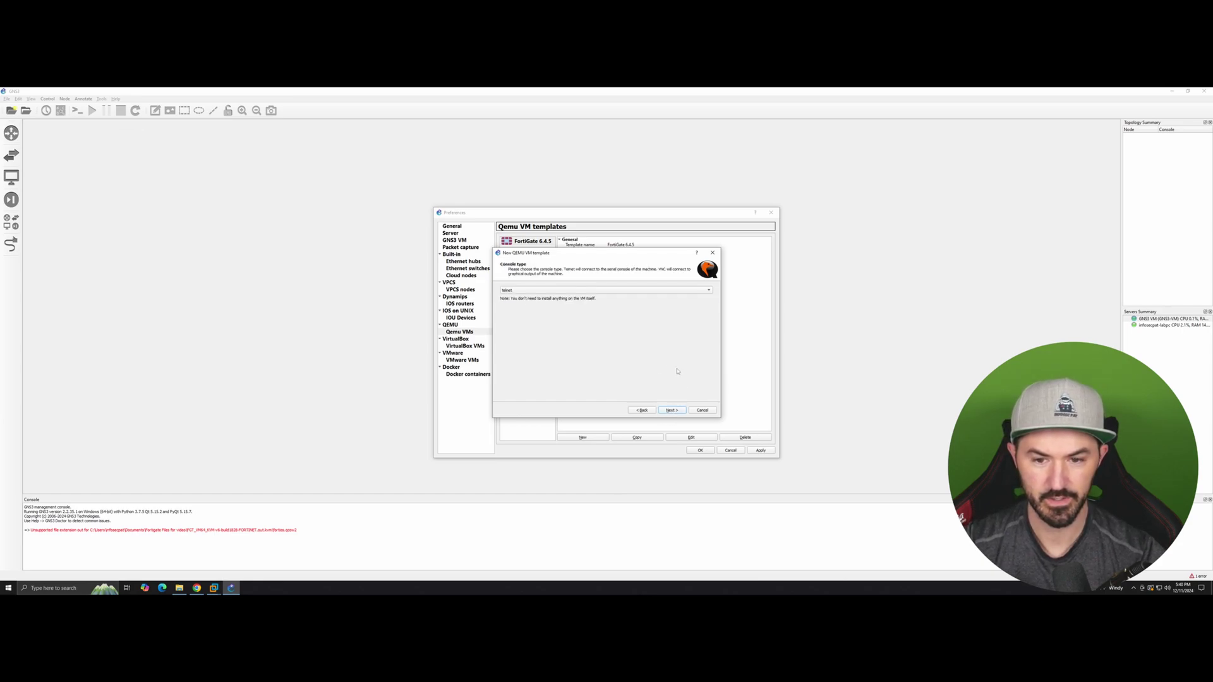
left_click(672, 411)
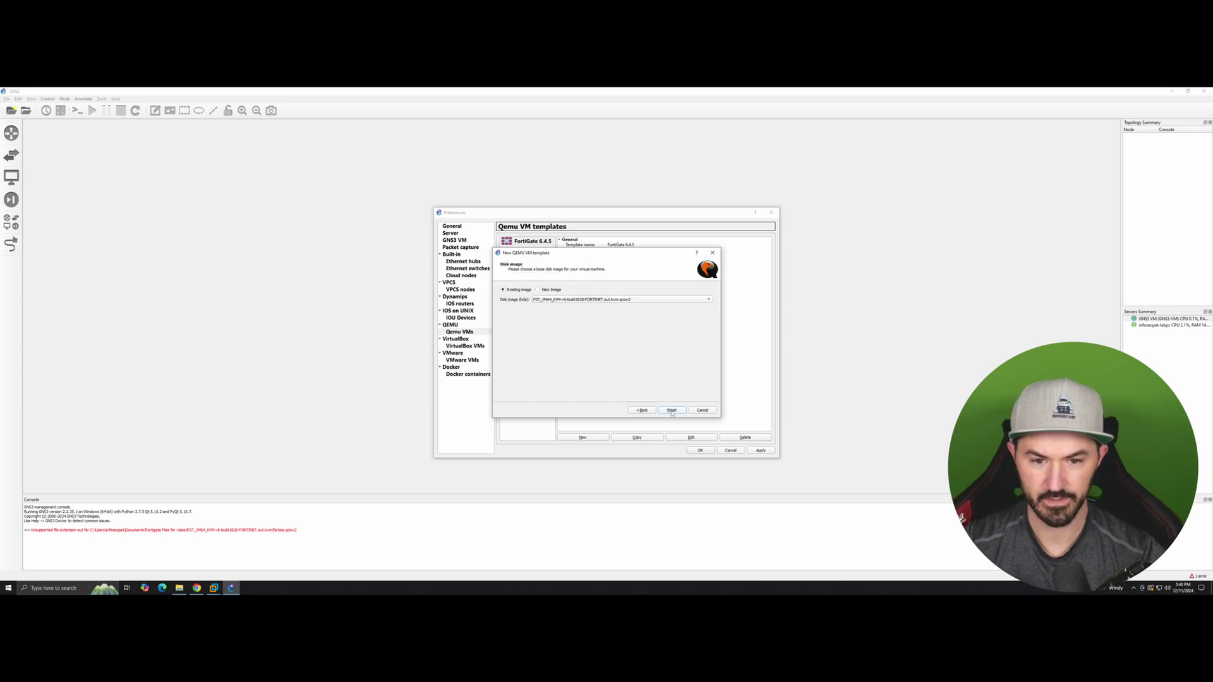
Use vios_l2-adventerprisek9-m.03.2017.qcow2 from the Fortigate Files for video folder as the new disk image, then finish and apply the switch template
left_click(538, 289)
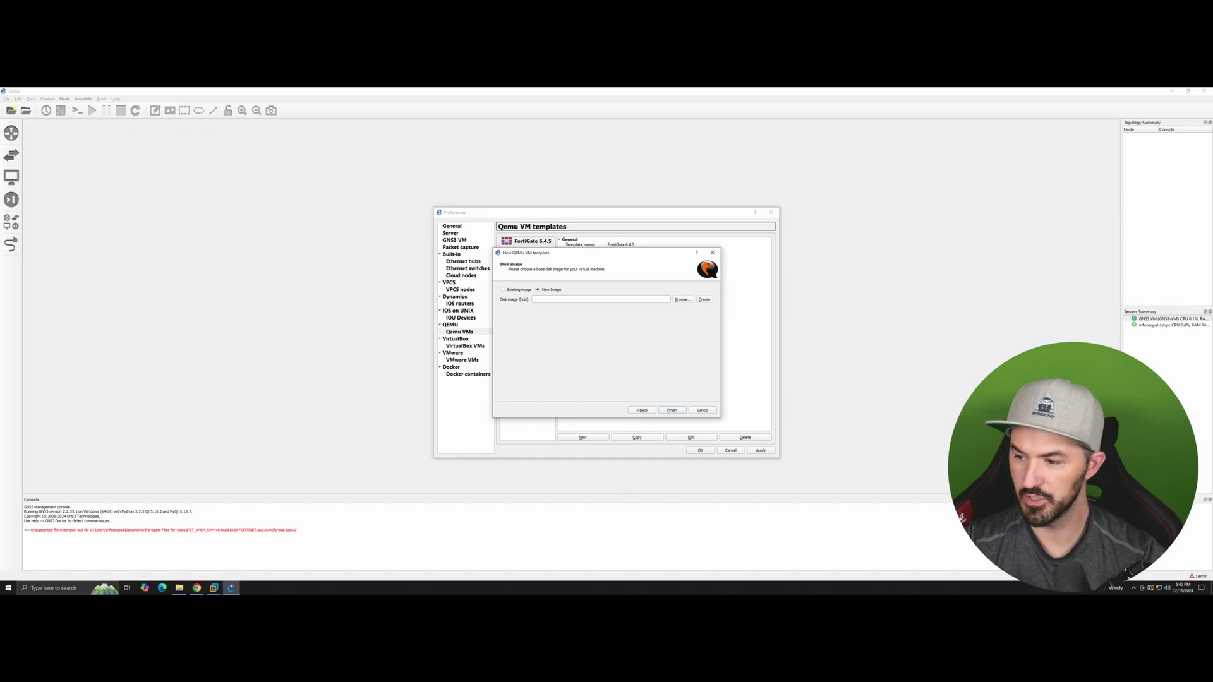
left_click(682, 299)
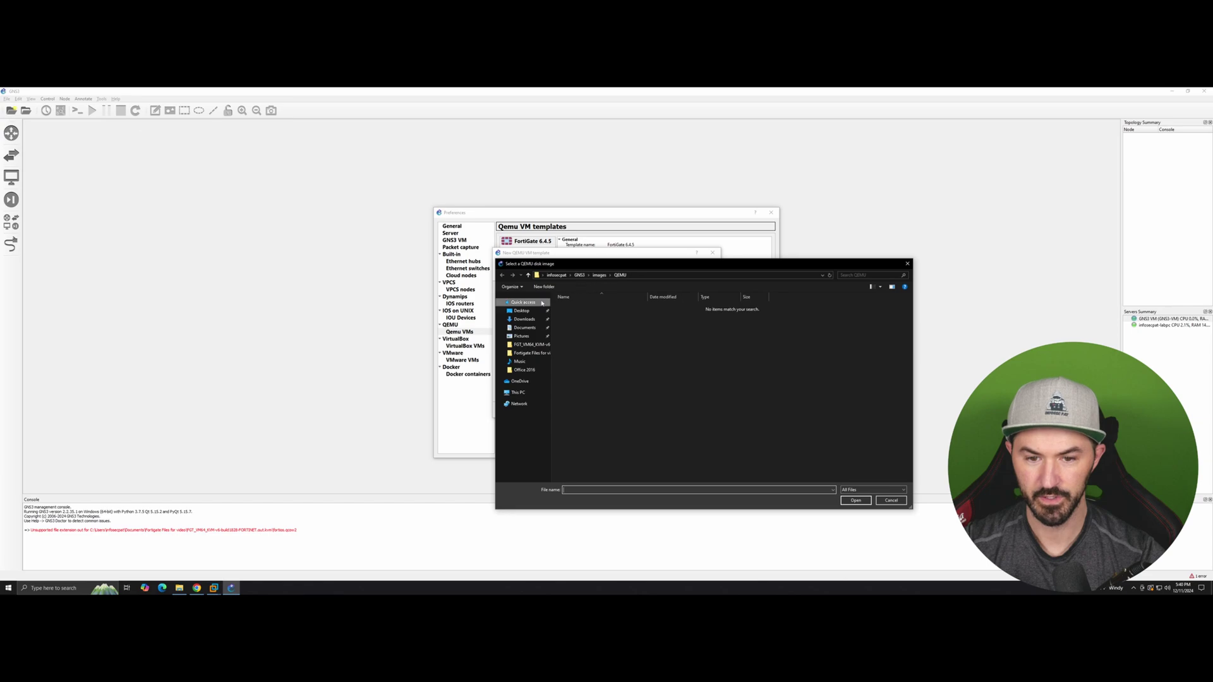
left_click(524, 327)
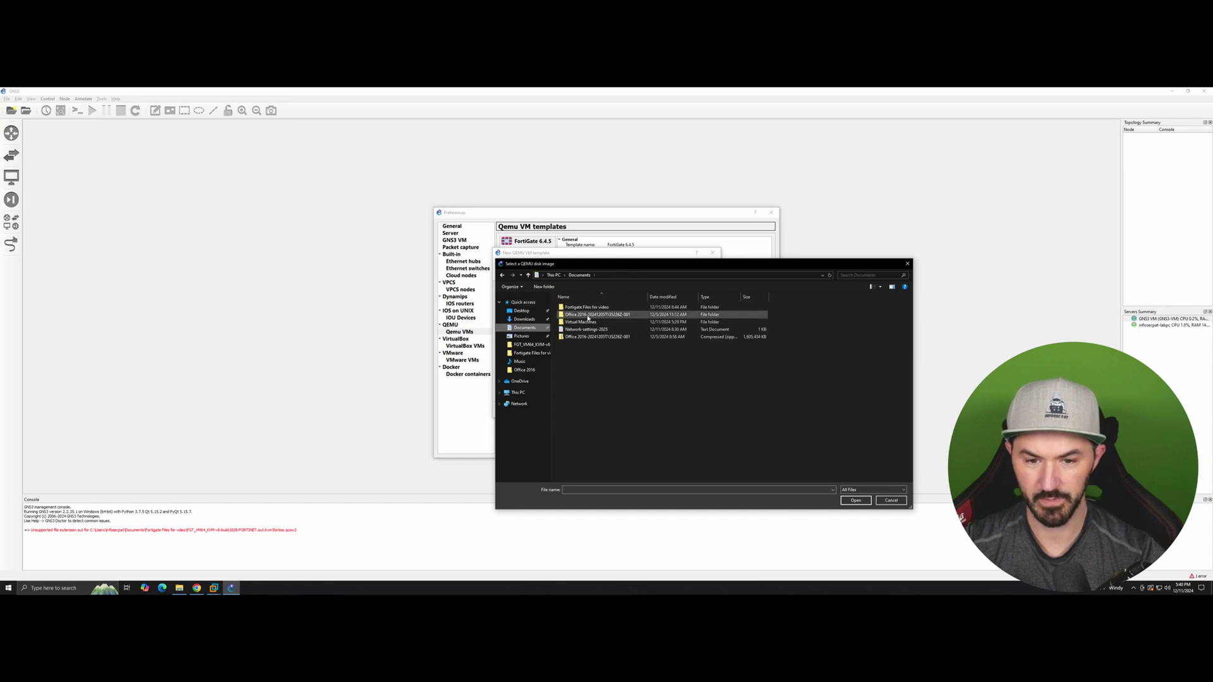
double_click(588, 307)
left_click(597, 396)
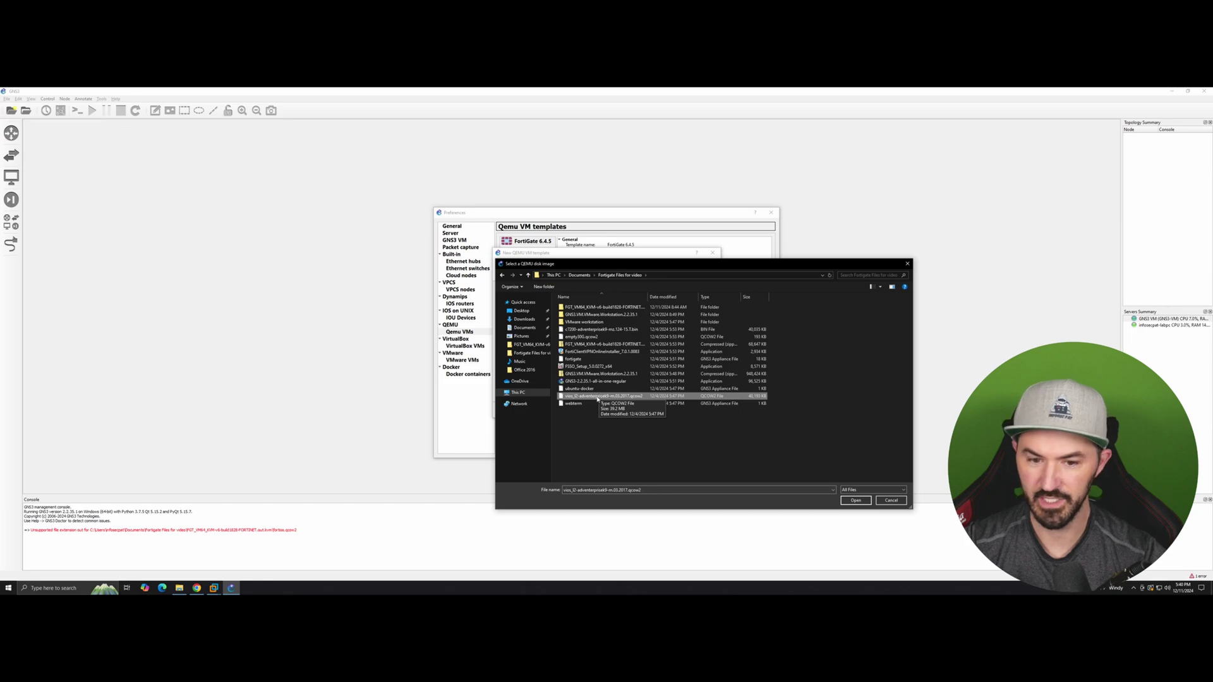
left_click(852, 500)
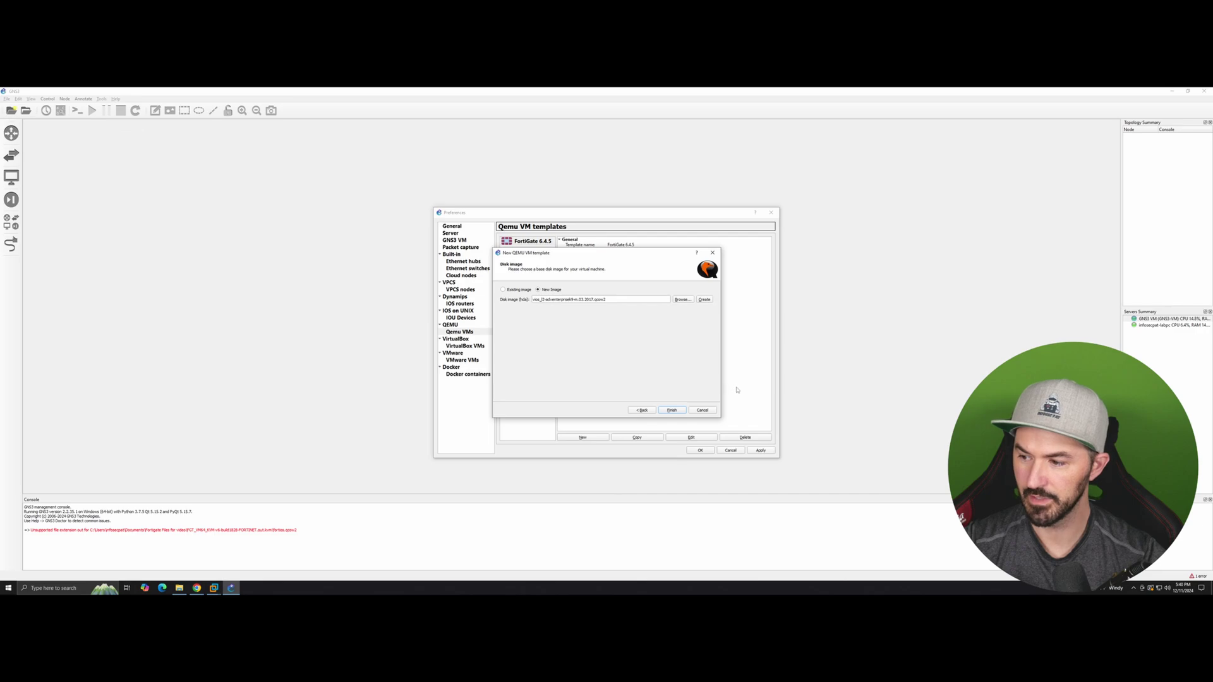
left_click(672, 411)
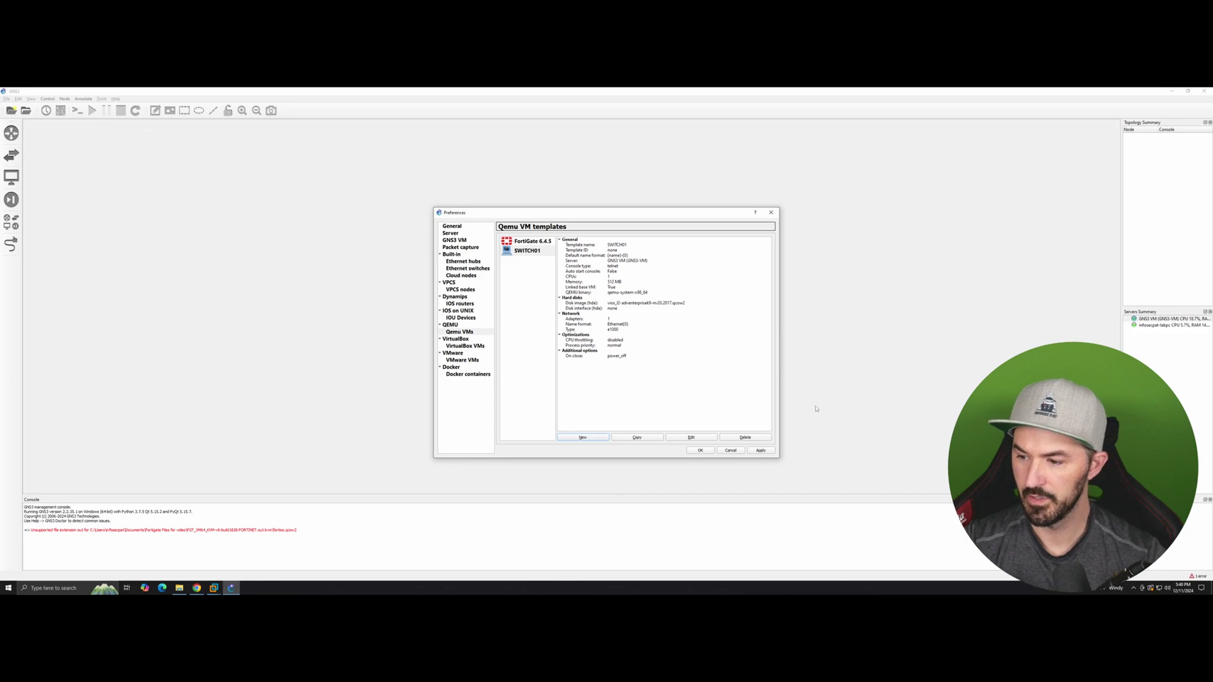
left_click(760, 450)
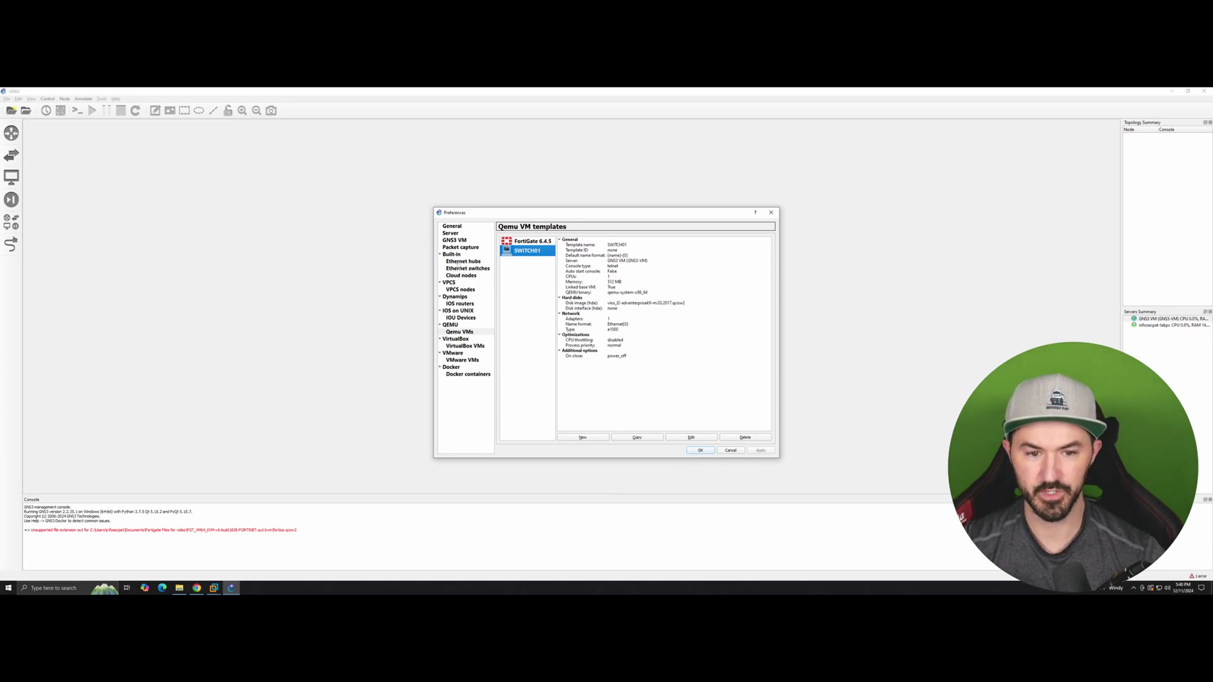
Start a new IOS router template on the GNS3 VM using the image c7200-adventerprisek9-mz.124-15.T.bin, and decompress it
left_click(454, 296)
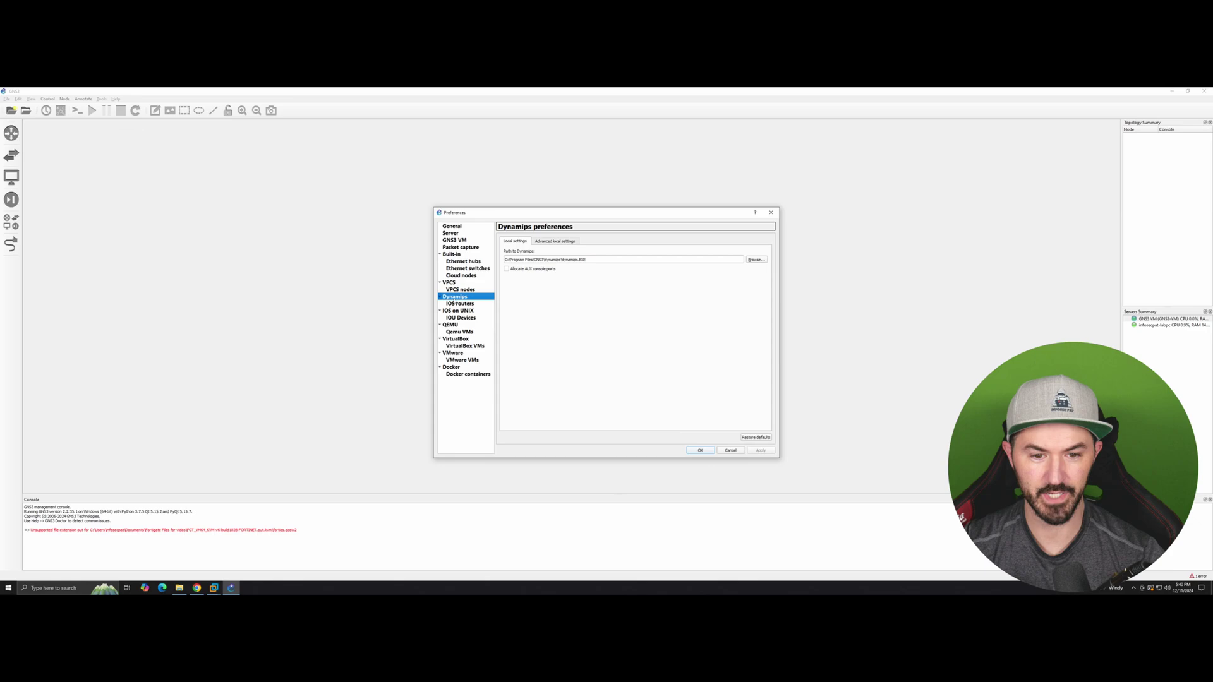
left_click(458, 305)
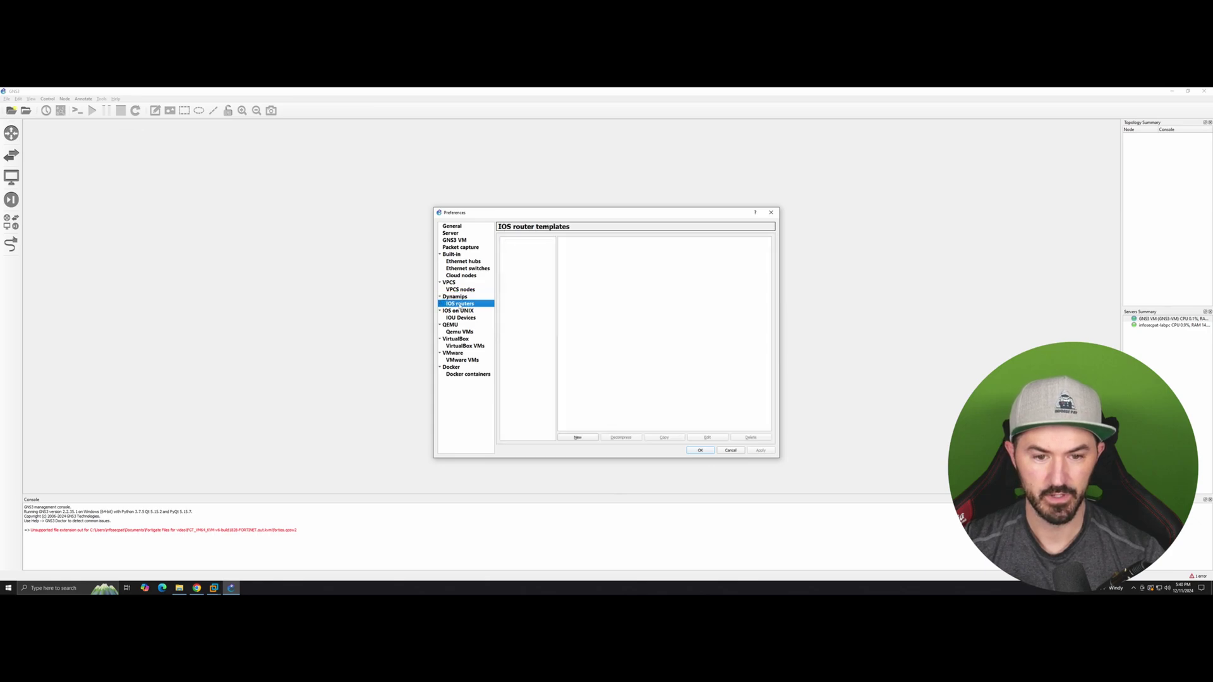
left_click(579, 438)
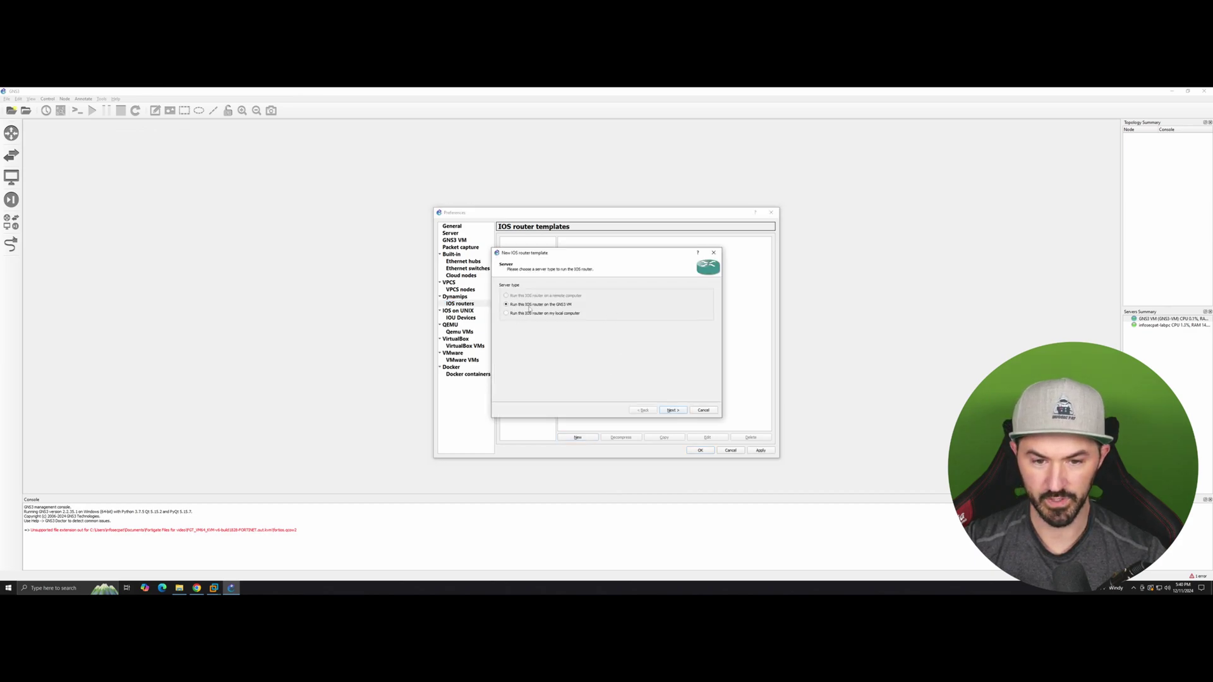
left_click(671, 409)
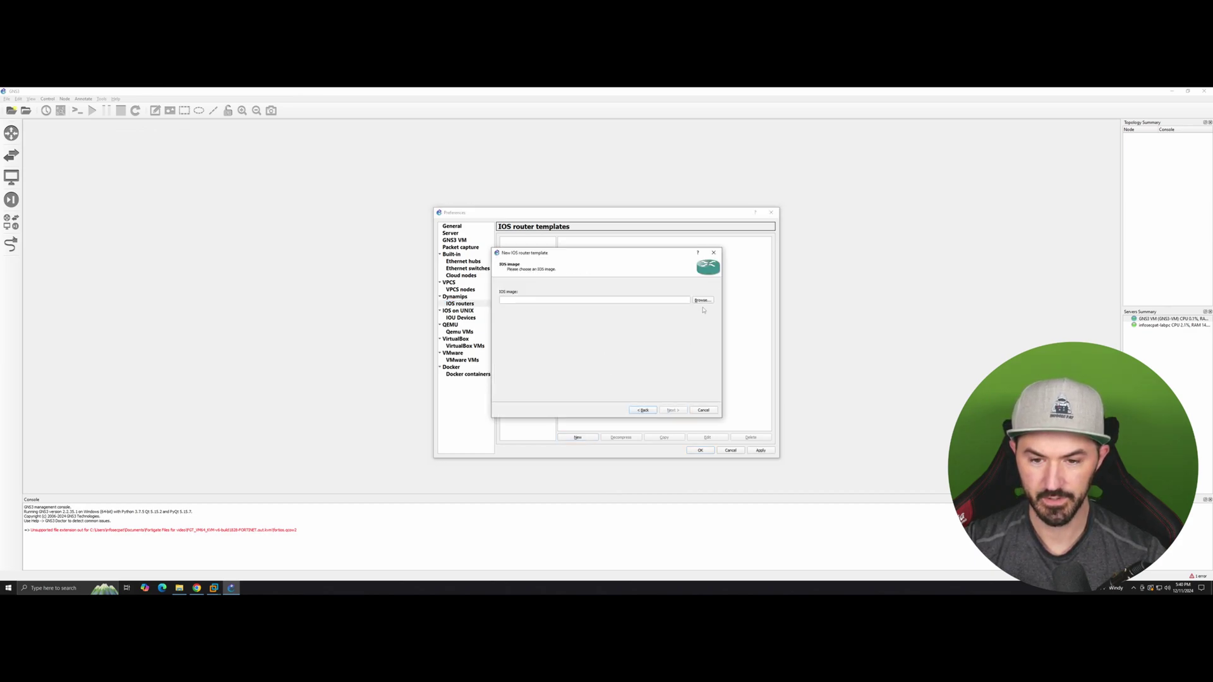
left_click(703, 301)
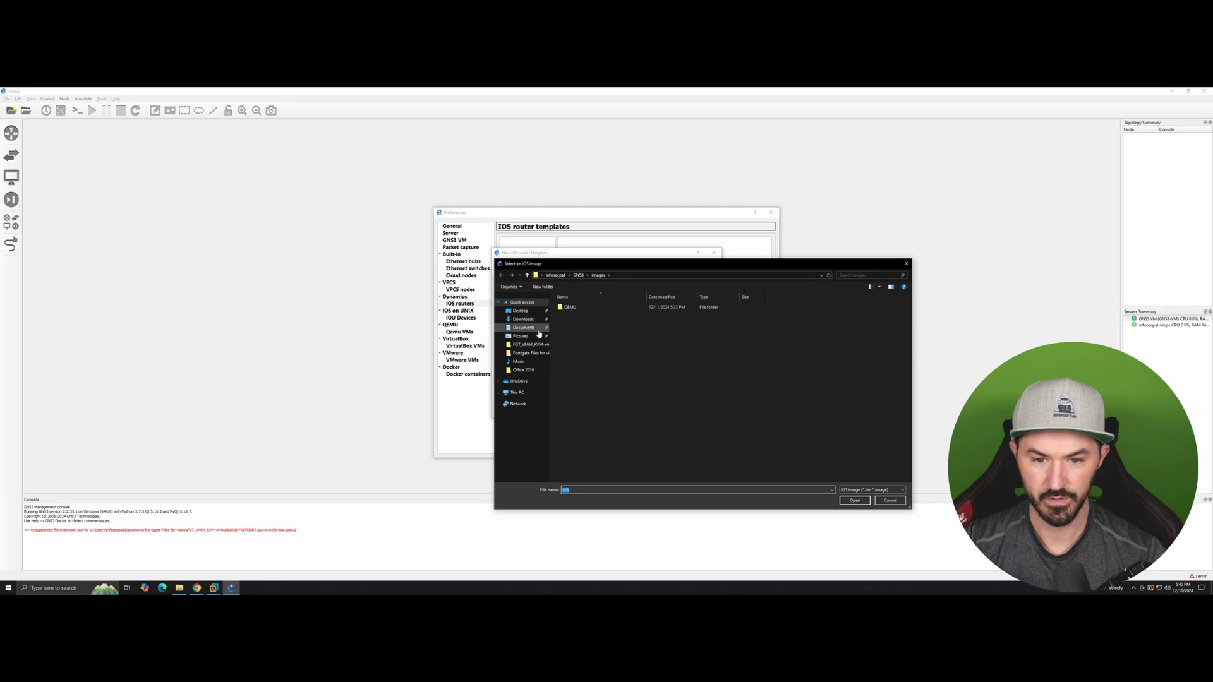
left_click(537, 329)
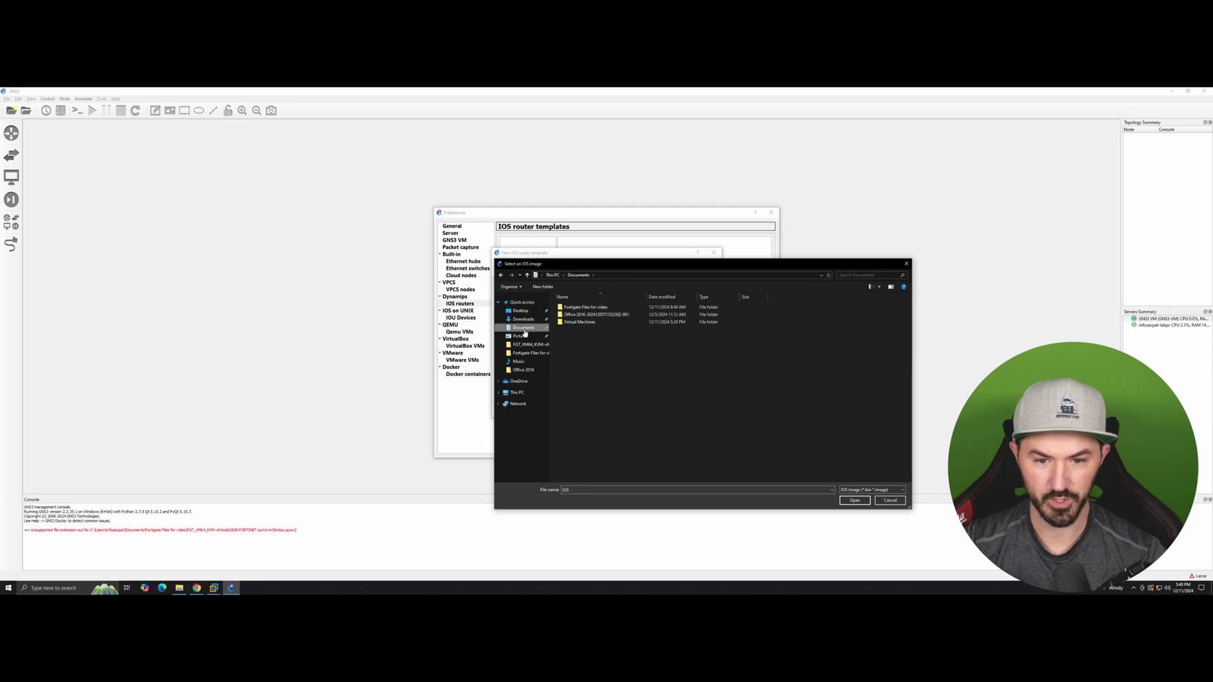
double_click(598, 308)
left_click(589, 330)
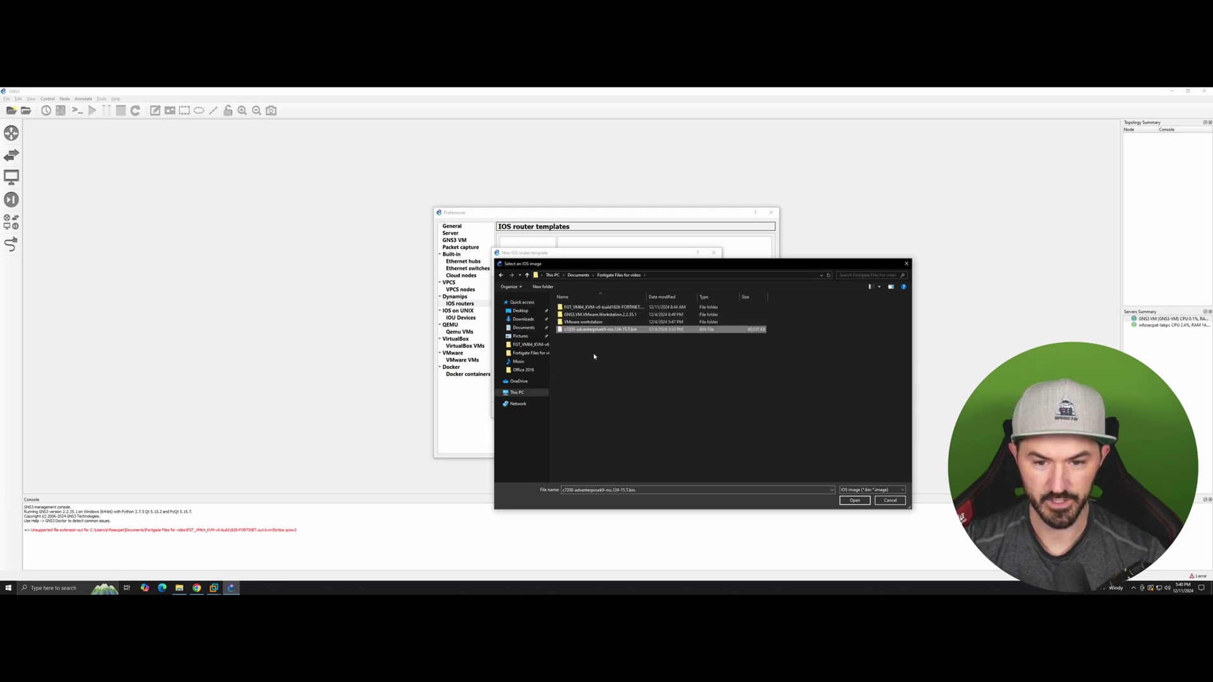
left_click(854, 500)
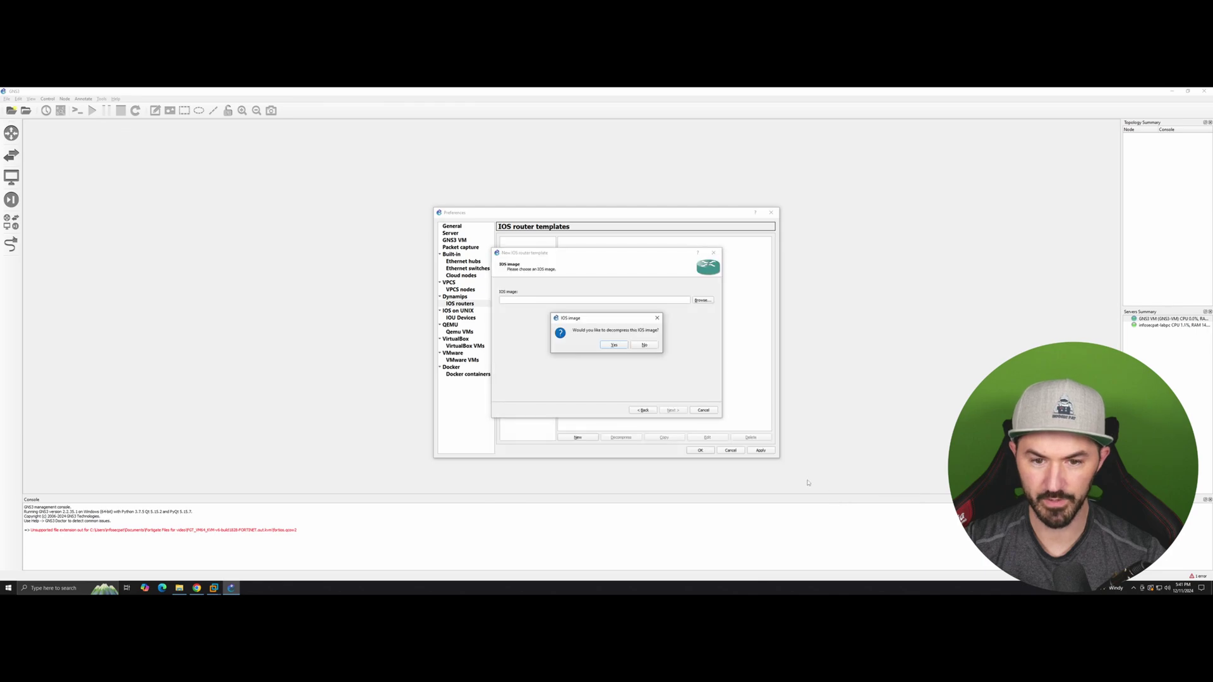
left_click(613, 346)
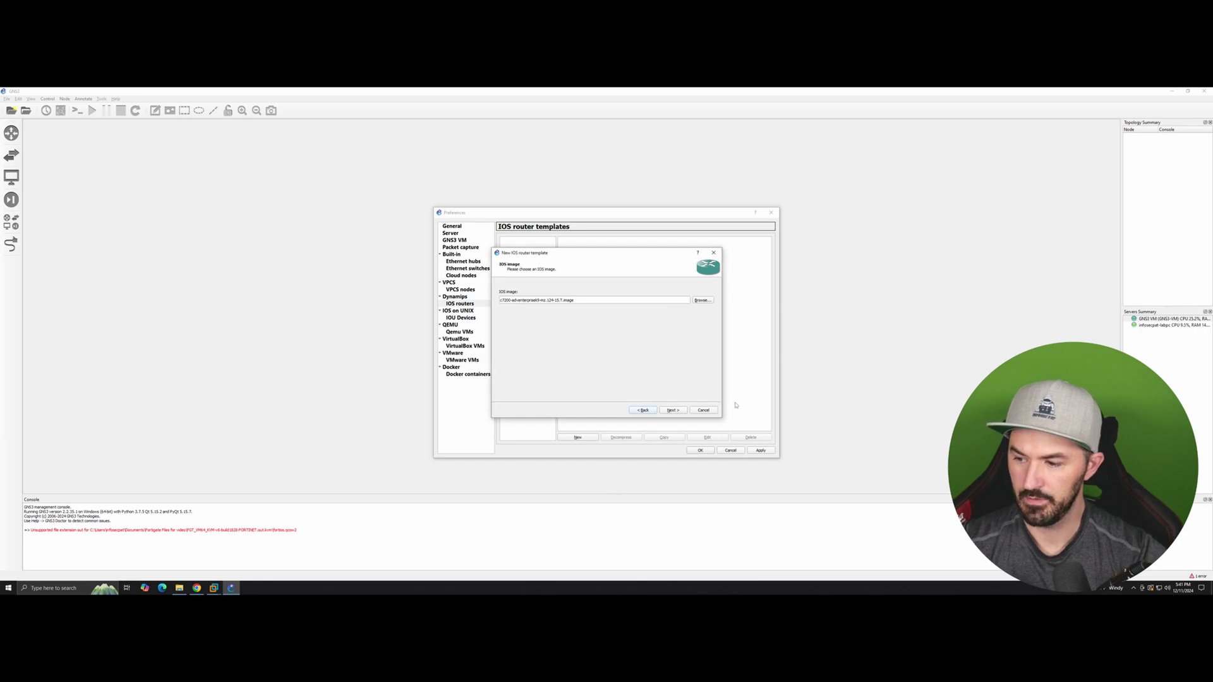
left_click(673, 411)
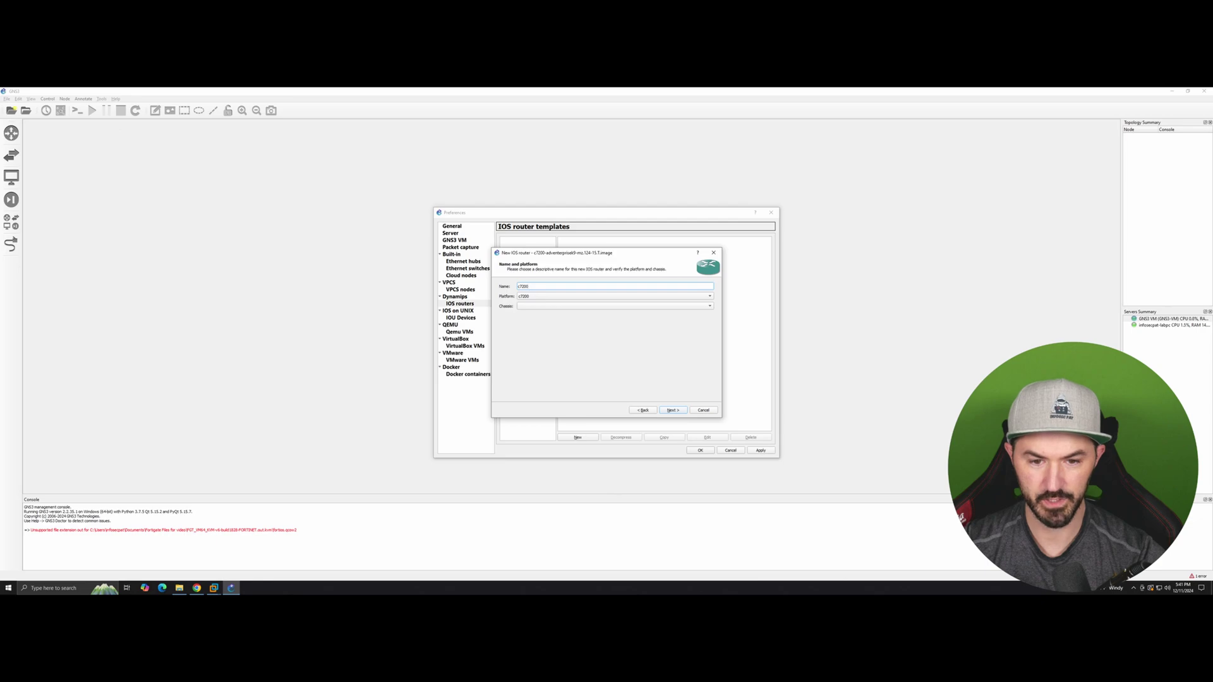
Name the IOS router template ROUTER-c7200, keeping the c7200 platform
left_click(518, 287)
type("R1")
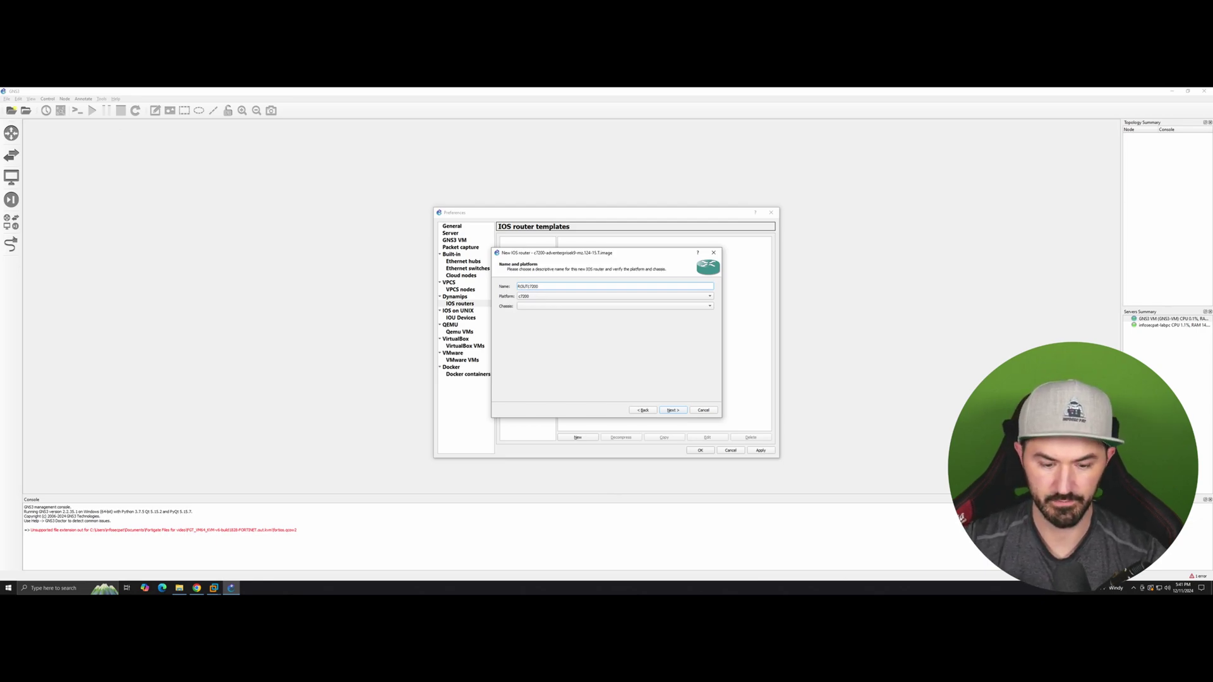
key("BackSpace")
key("BackSpace")
key("BackSpace")
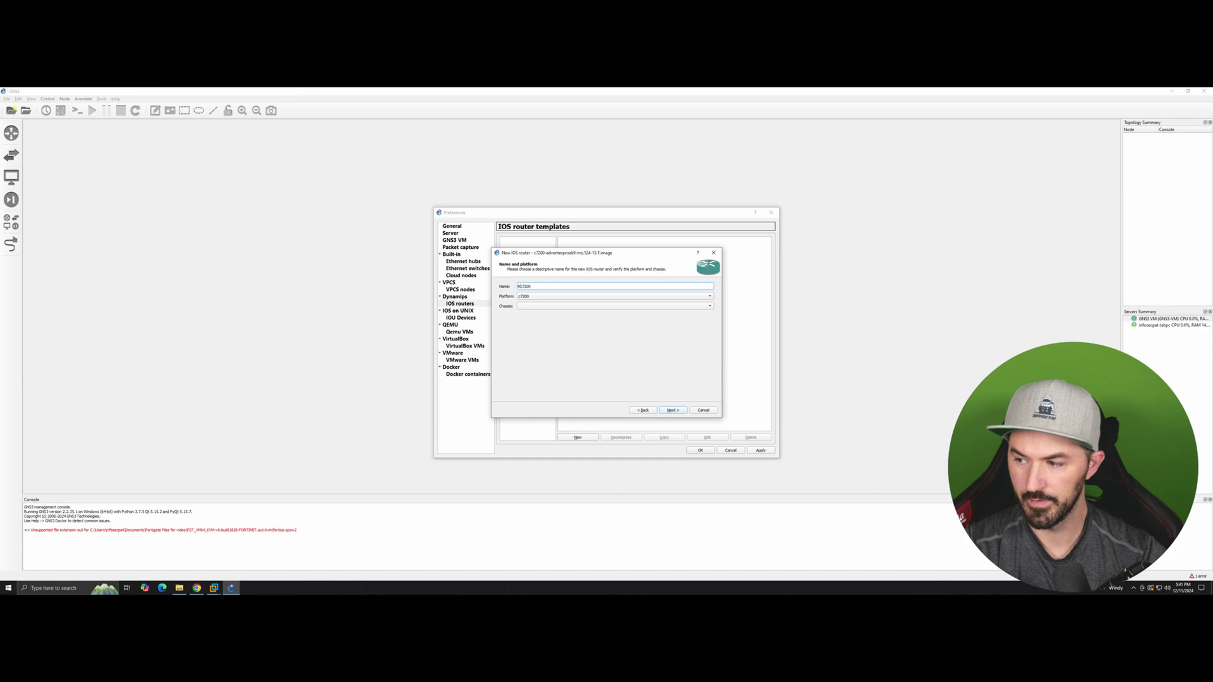
type("OUTER")
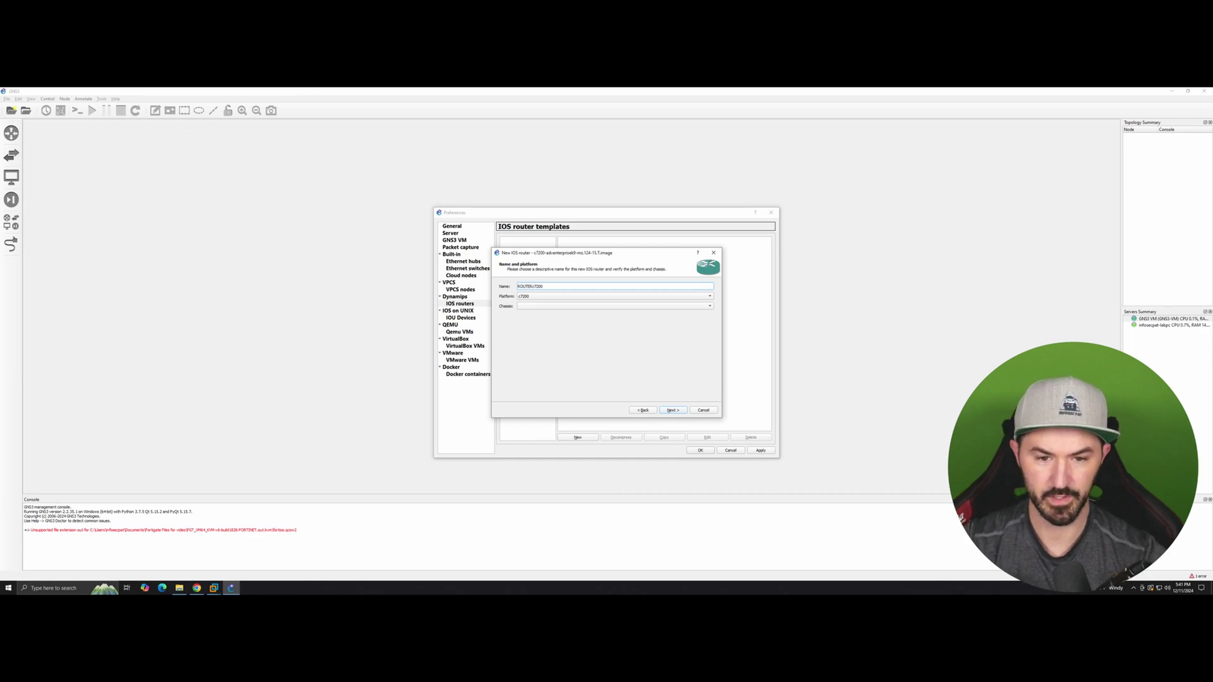
type("-")
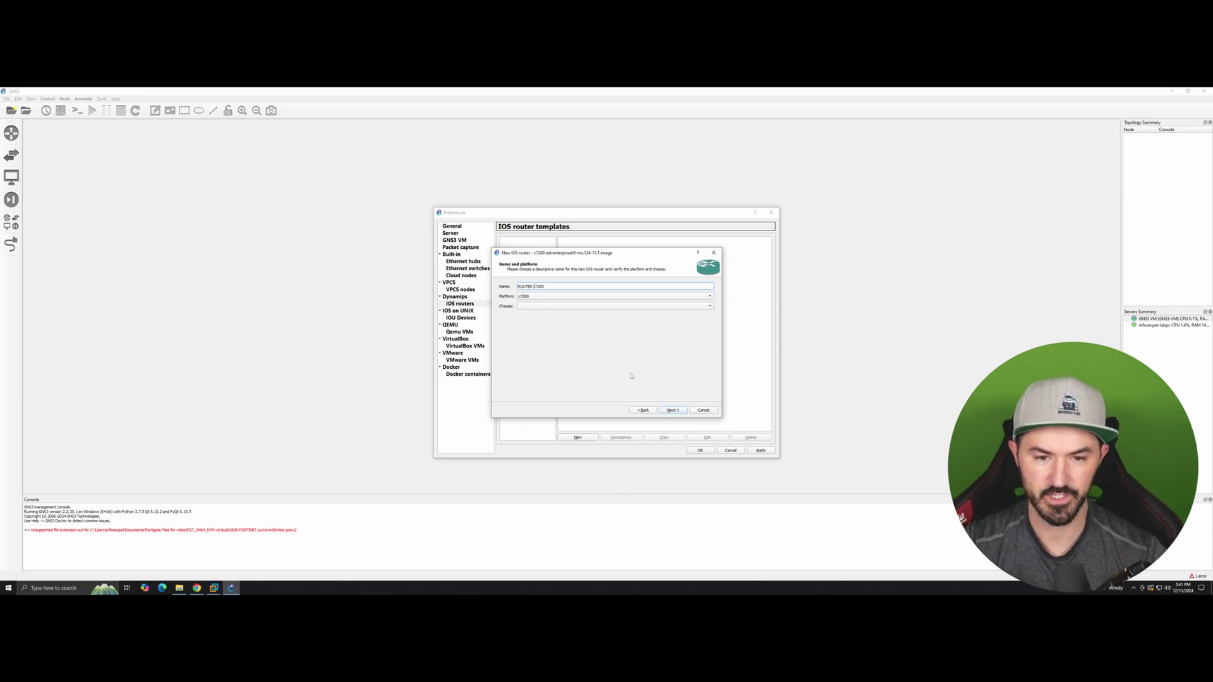
left_click(675, 410)
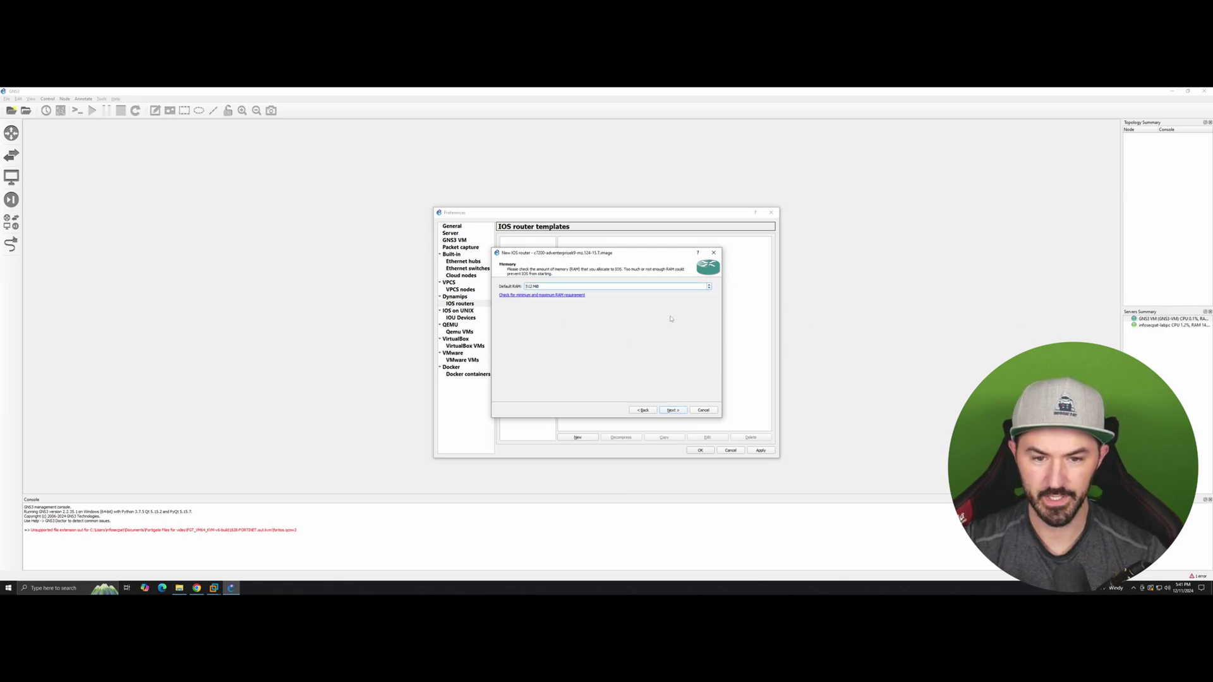
Keep the router's default 512 MB RAM and assign the PA-2FE-TX network adapter to slot 1
left_click(673, 410)
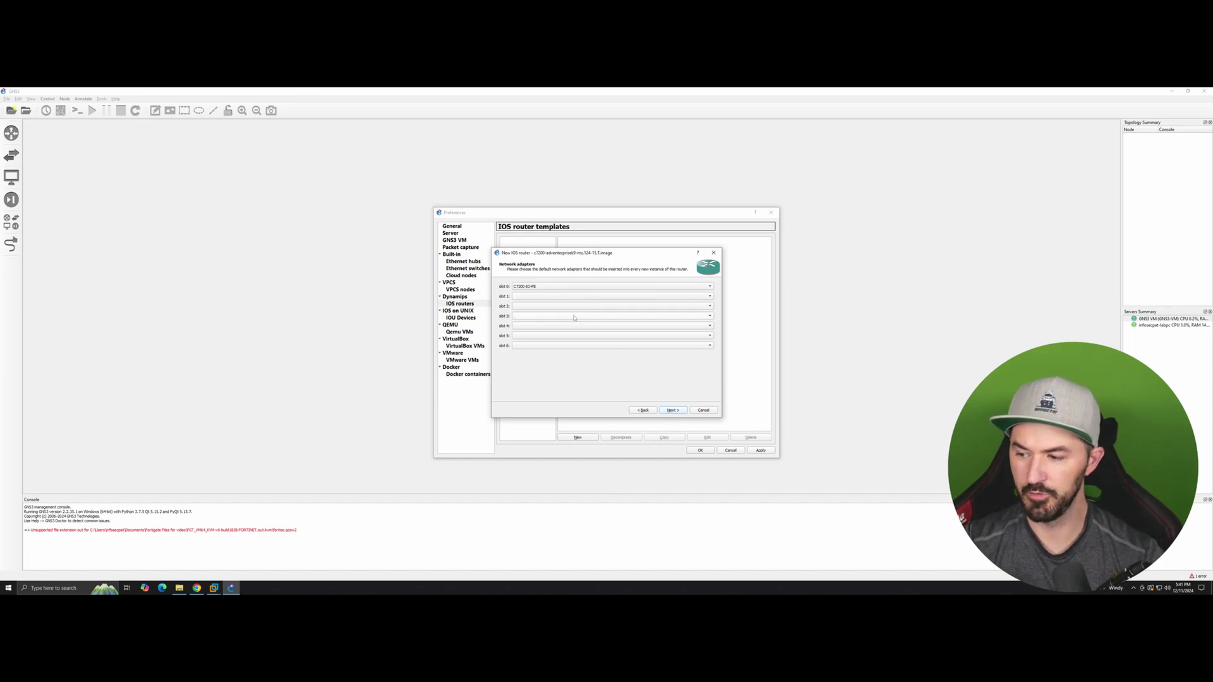
left_click(545, 296)
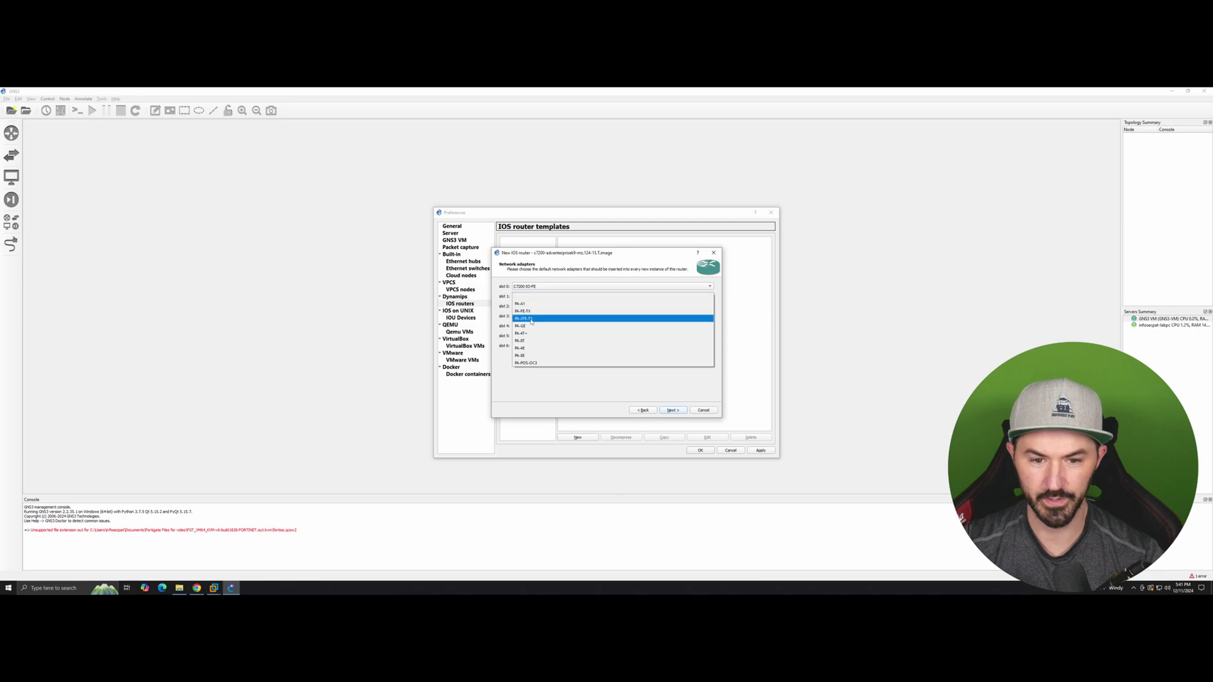
left_click(531, 319)
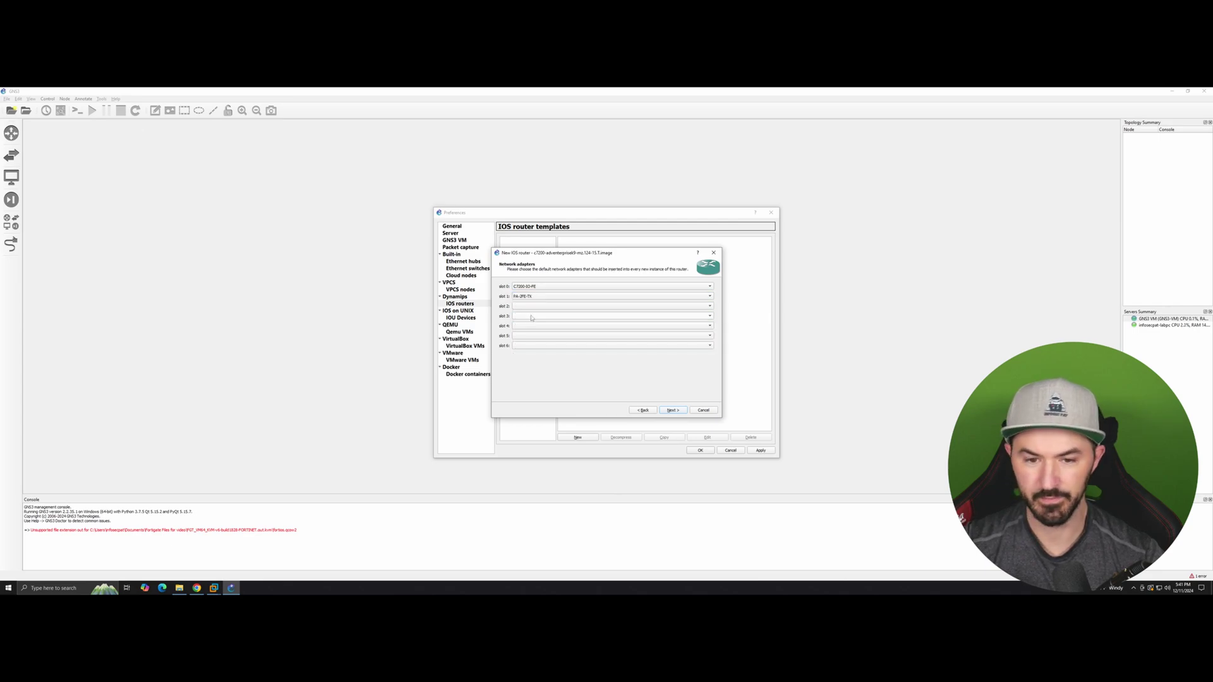
Assign the PA-2FE-TX network adapter to the router template's slot 2 and proceed to the Idle-PC settings
left_click(530, 306)
left_click(526, 329)
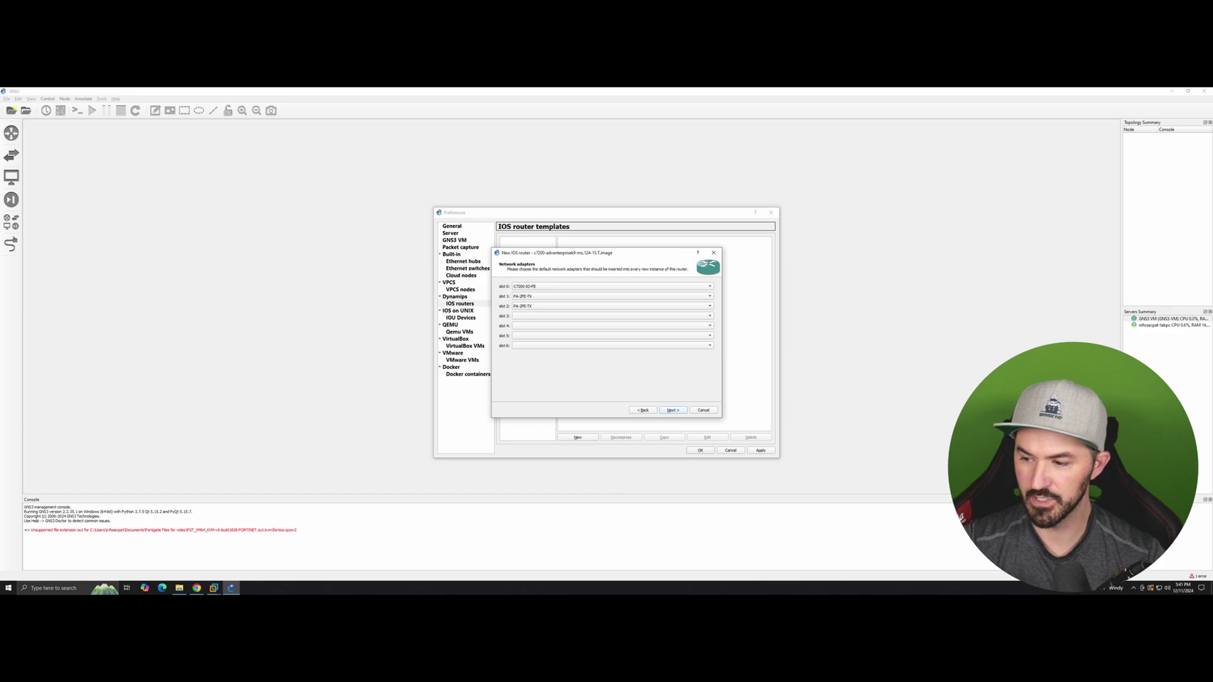
left_click(672, 410)
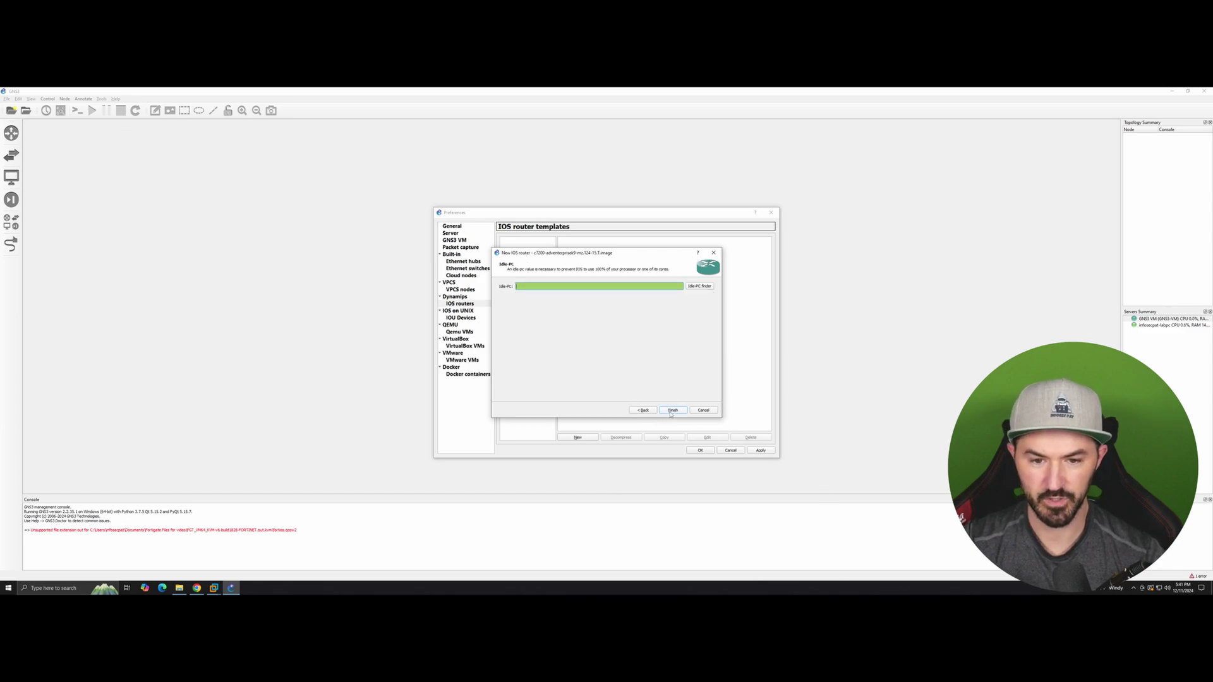
Find a suitable Idle-PC value for the router image, then finish and apply the ROUTER-c7200 template
left_click(699, 286)
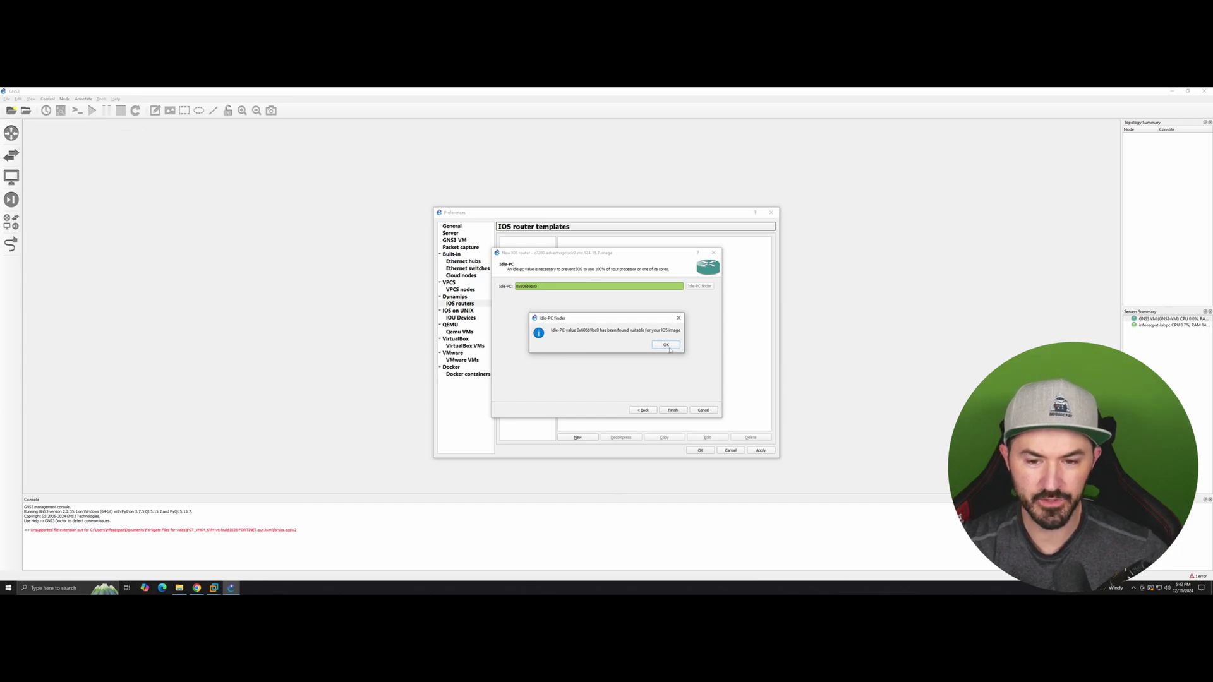
left_click(667, 345)
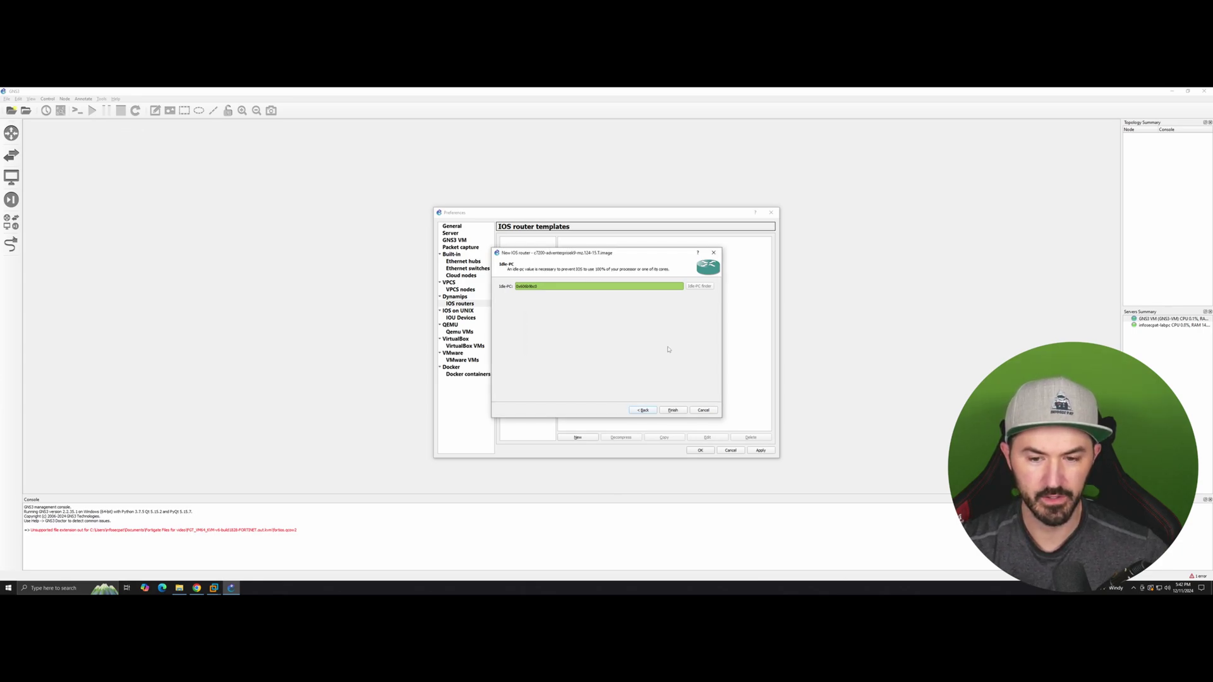
left_click(674, 410)
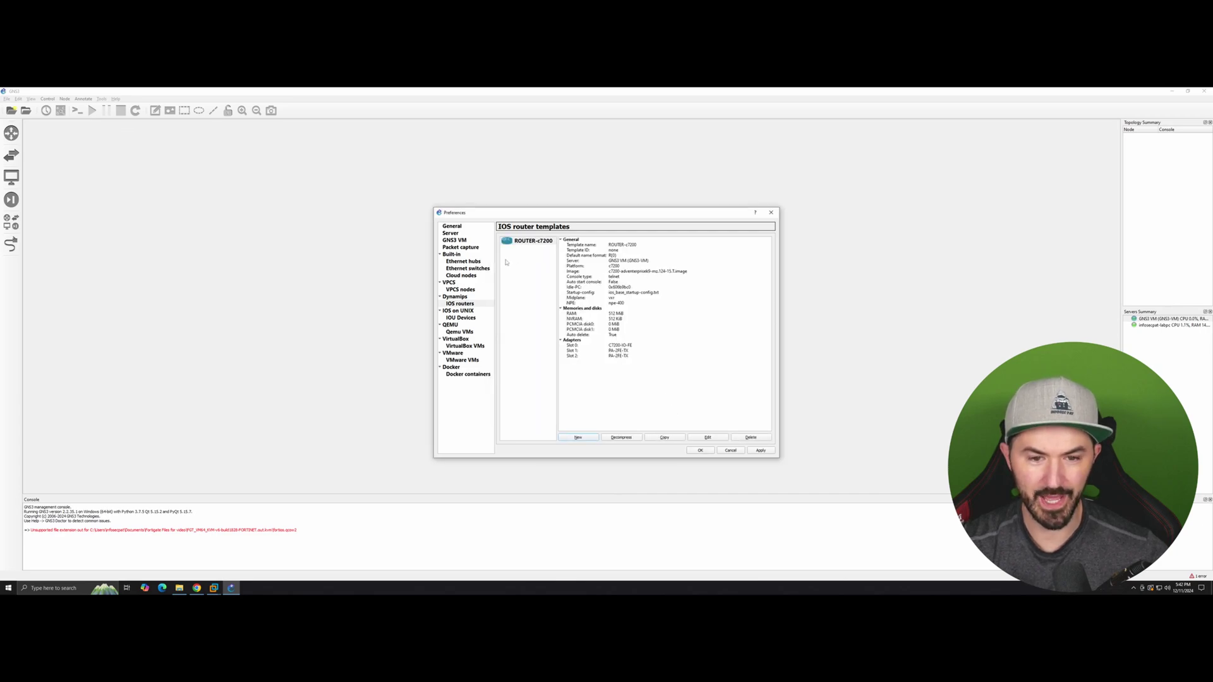
left_click(760, 451)
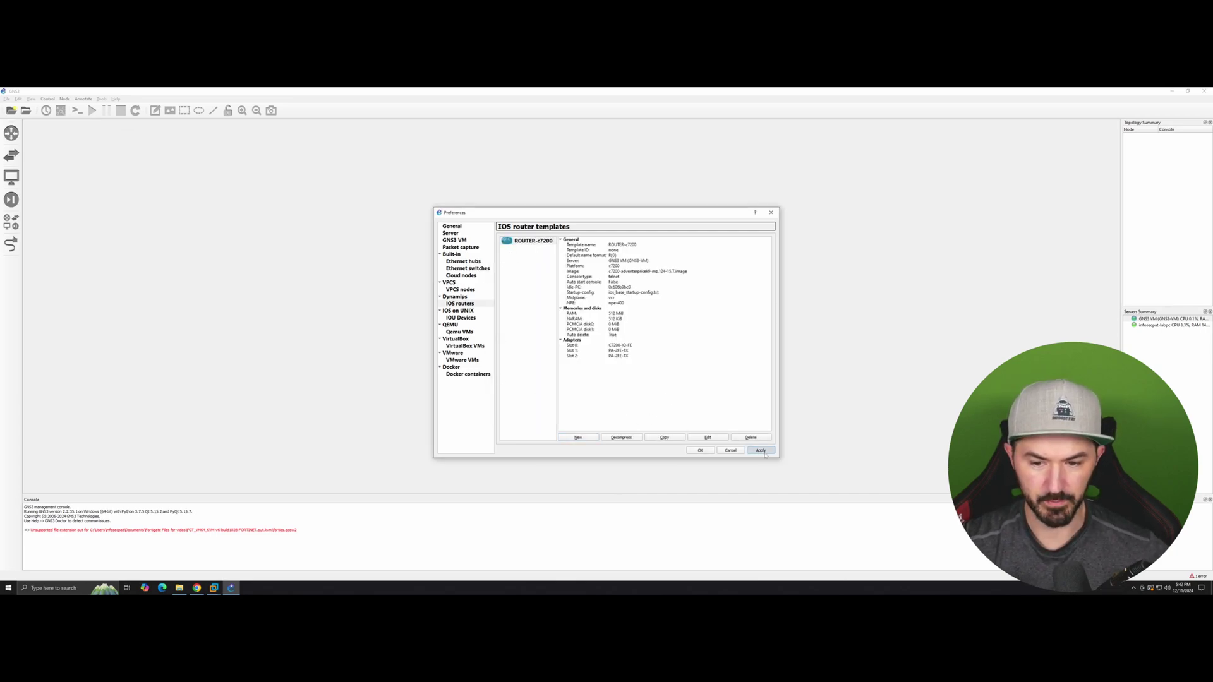
Review the SWITCH01 and FortiGate 6.4.5 settings among the Qemu VM templates, then close the preferences
left_click(460, 318)
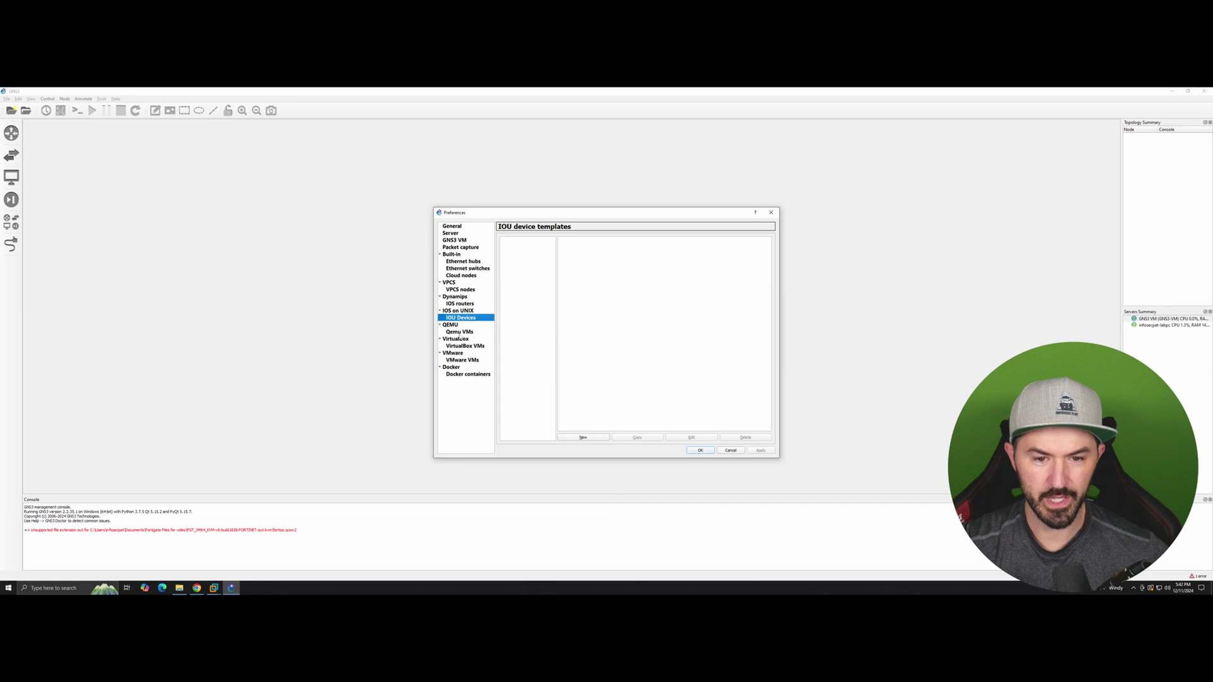
left_click(459, 332)
left_click(534, 251)
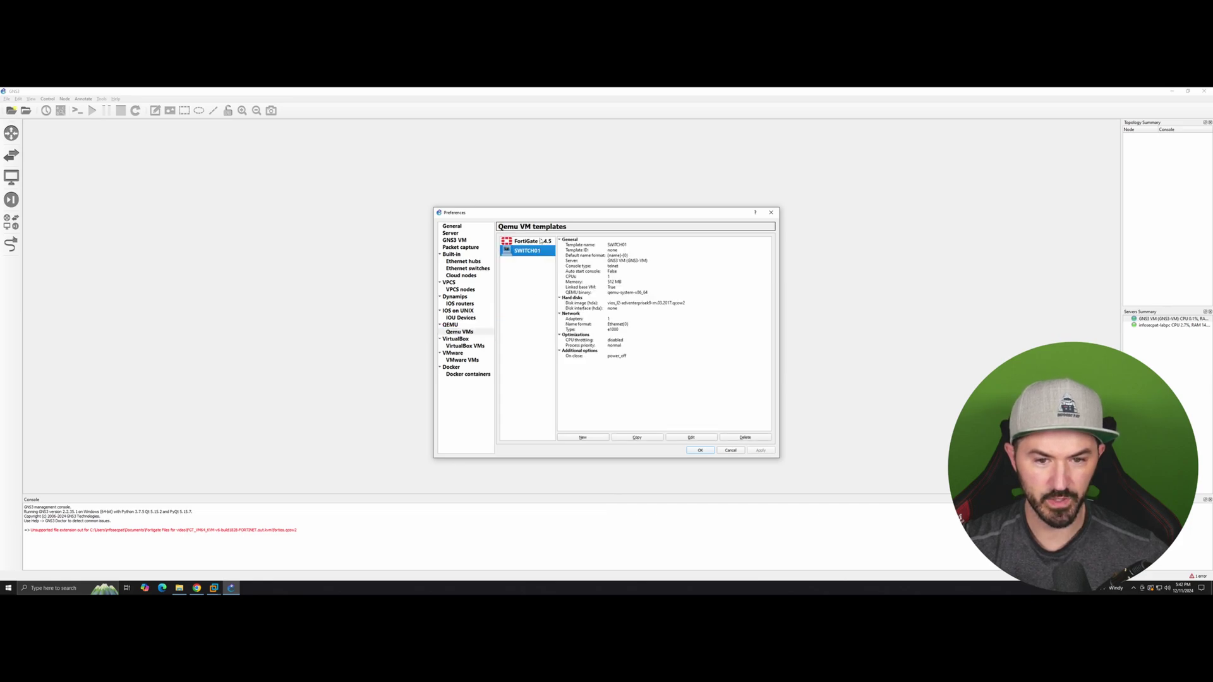
left_click(540, 241)
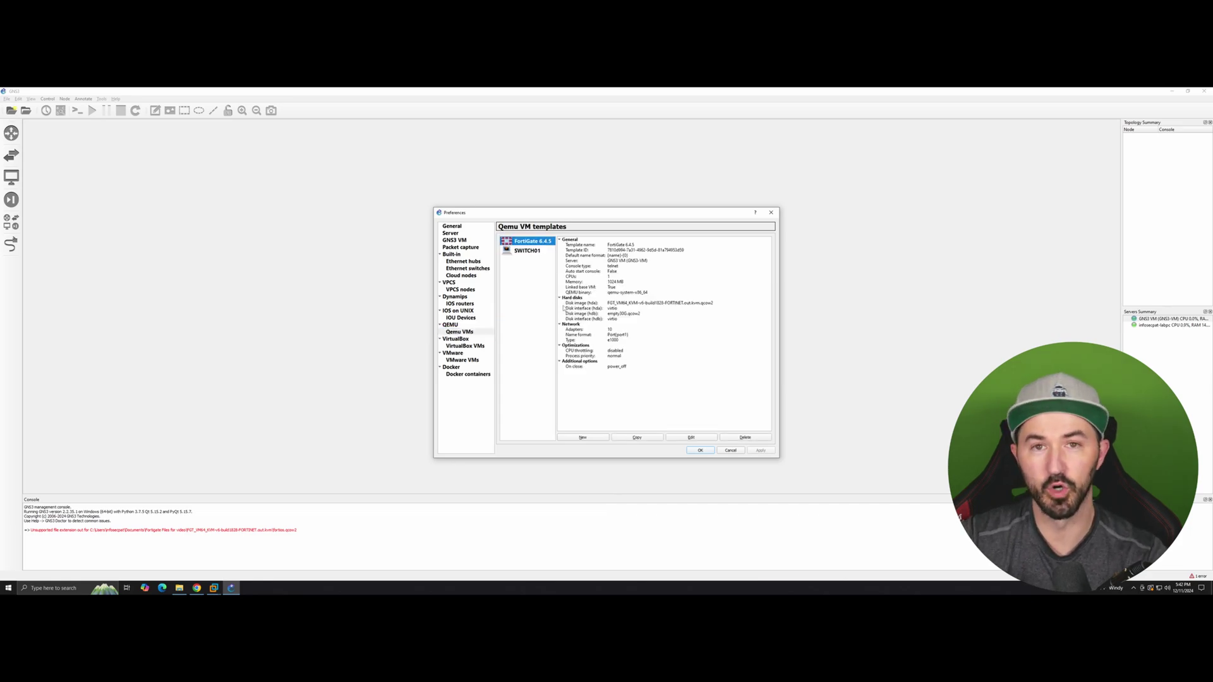
left_click(703, 450)
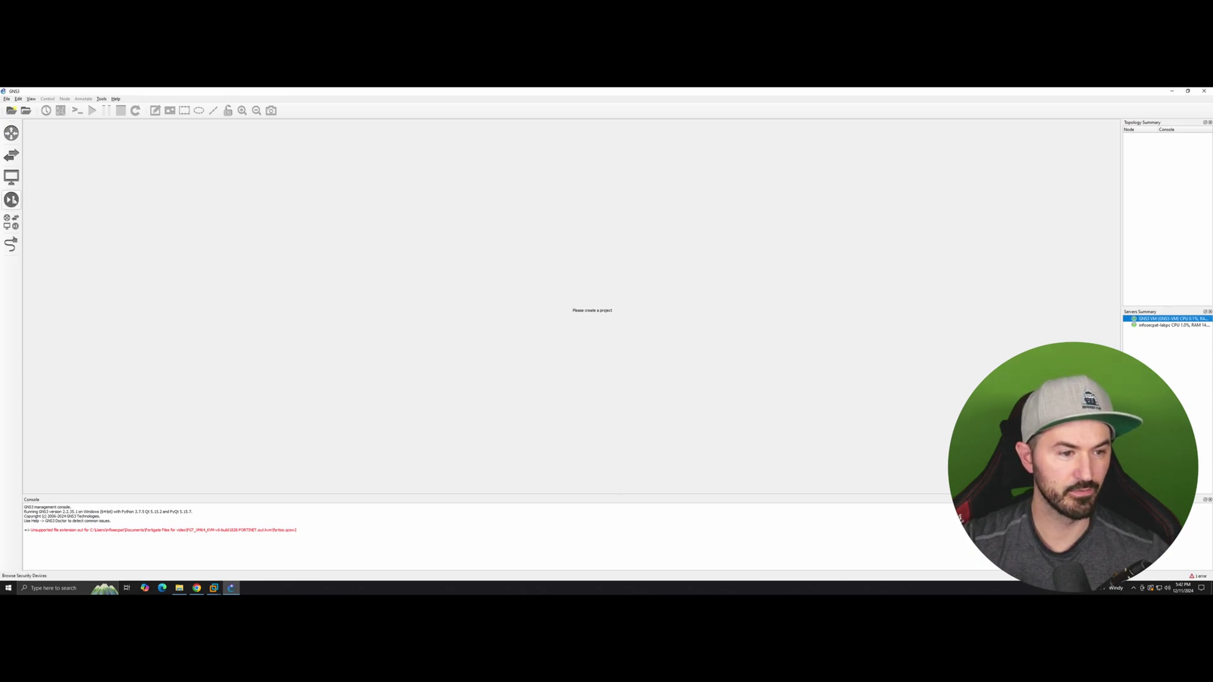
Check which templates are available under the security devices, routers, switches and end devices categories
left_click(12, 201)
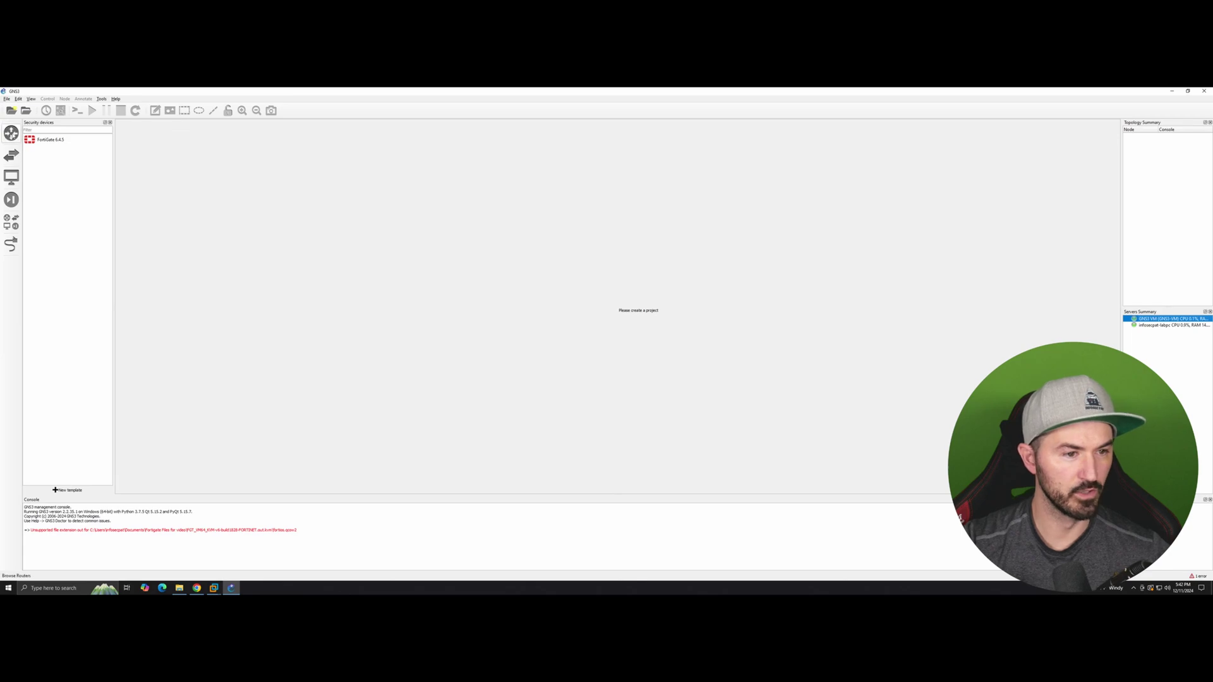
left_click(11, 133)
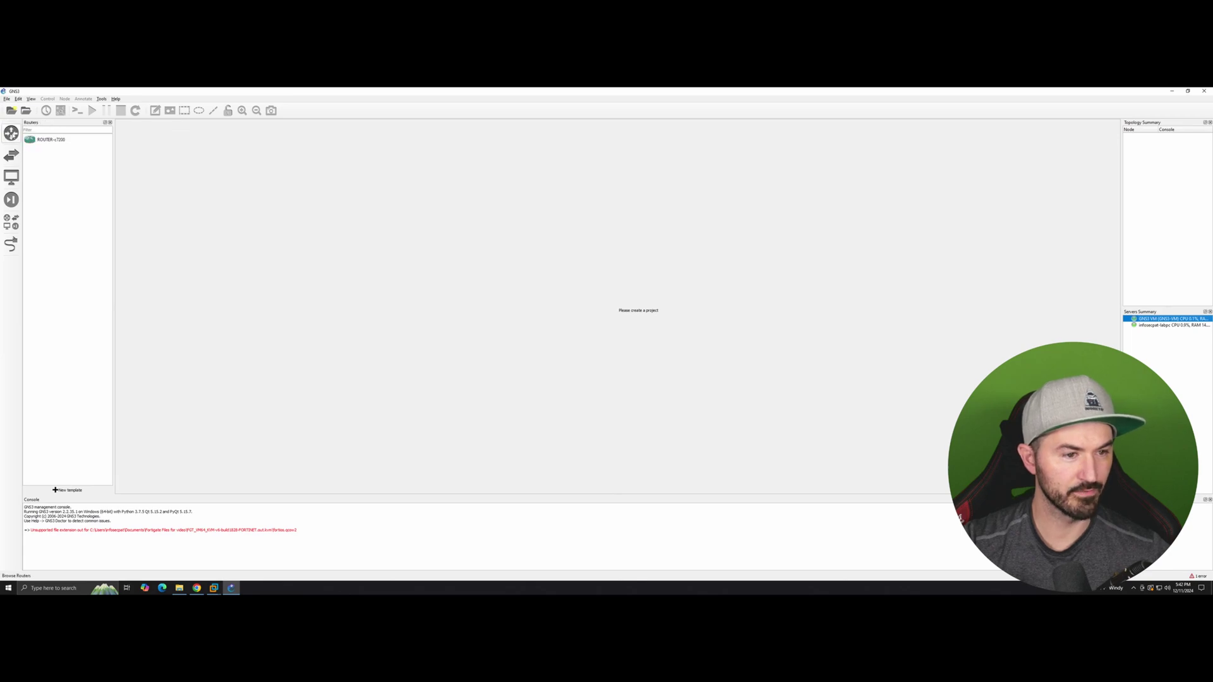
left_click(11, 157)
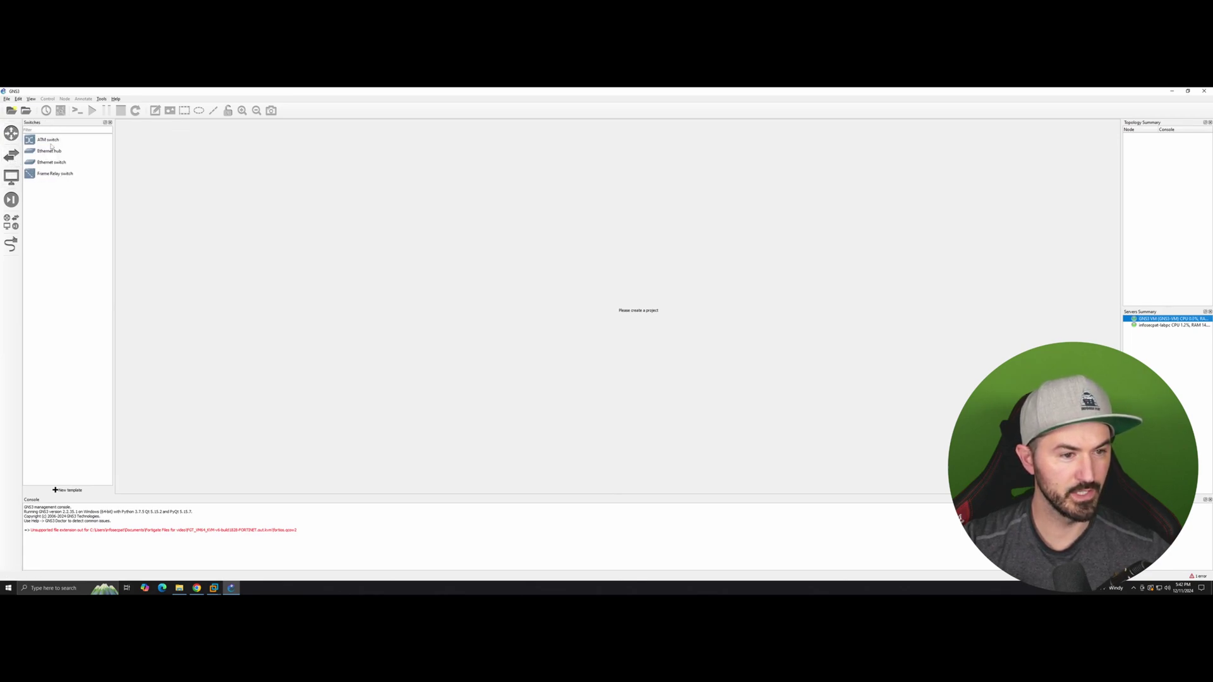
left_click(11, 178)
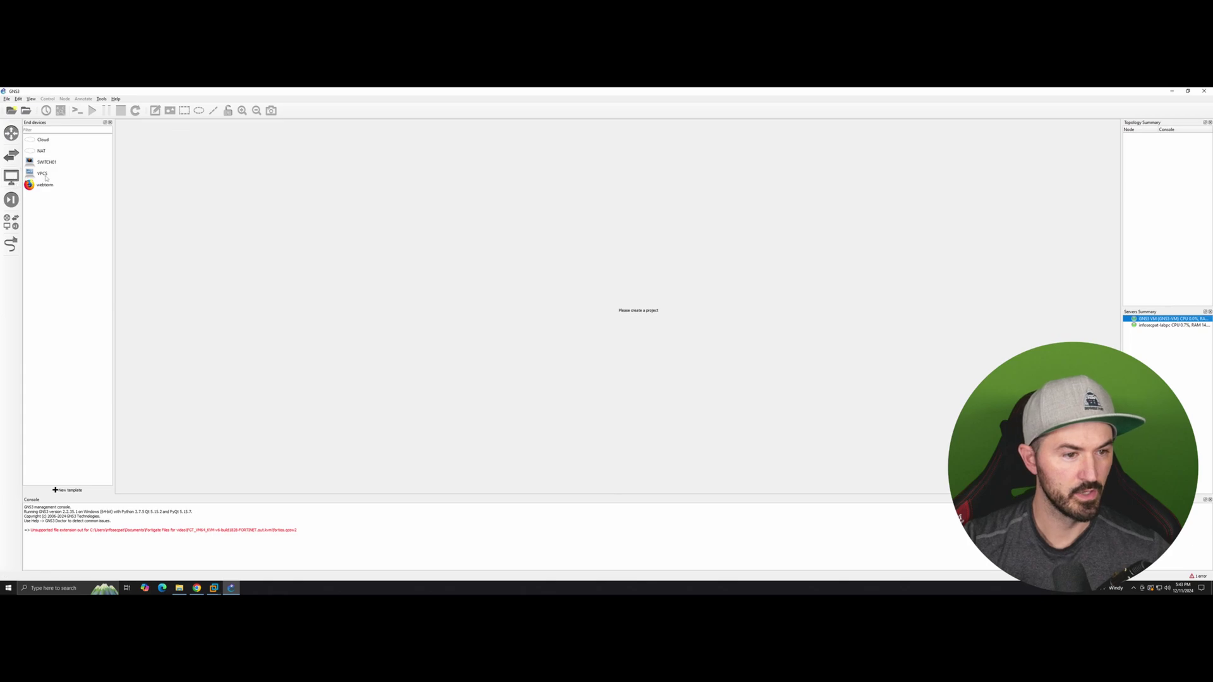